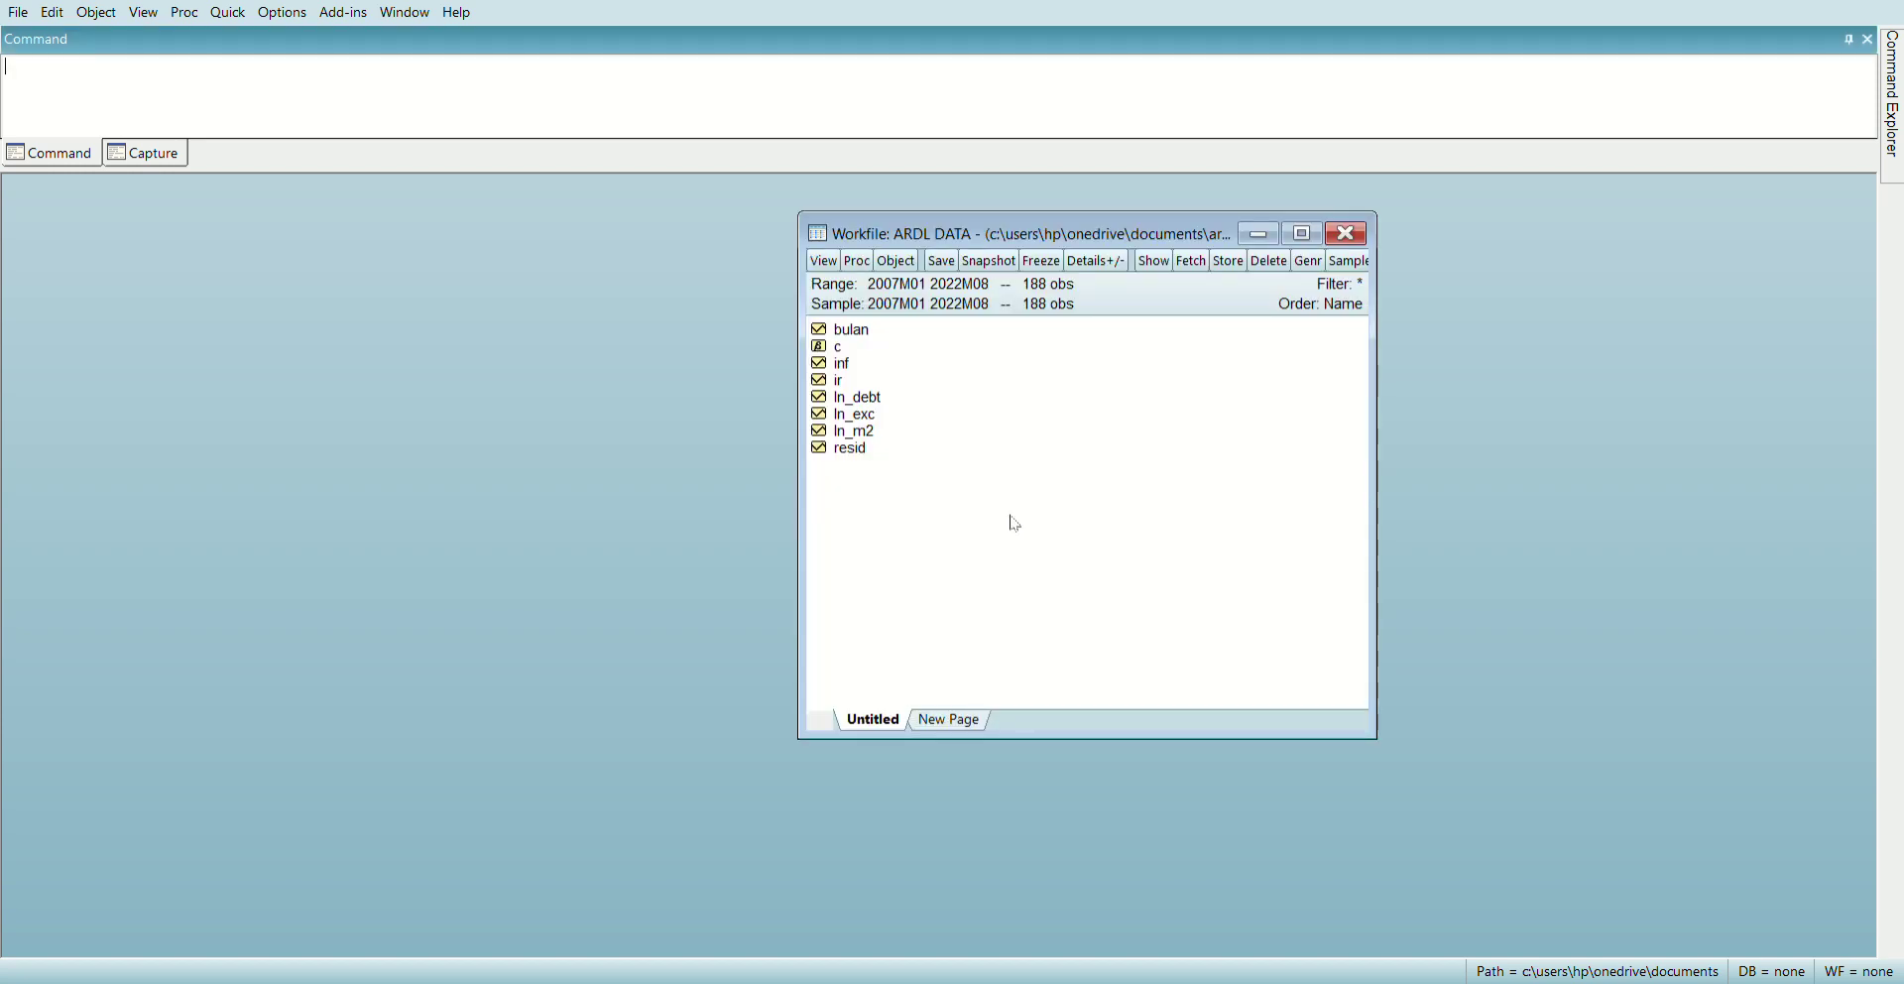
# - Open the inf series and examine its monthly values through the end of the sample
pyautogui.moveTo(1131, 236); pyautogui.dragTo(550, 372)
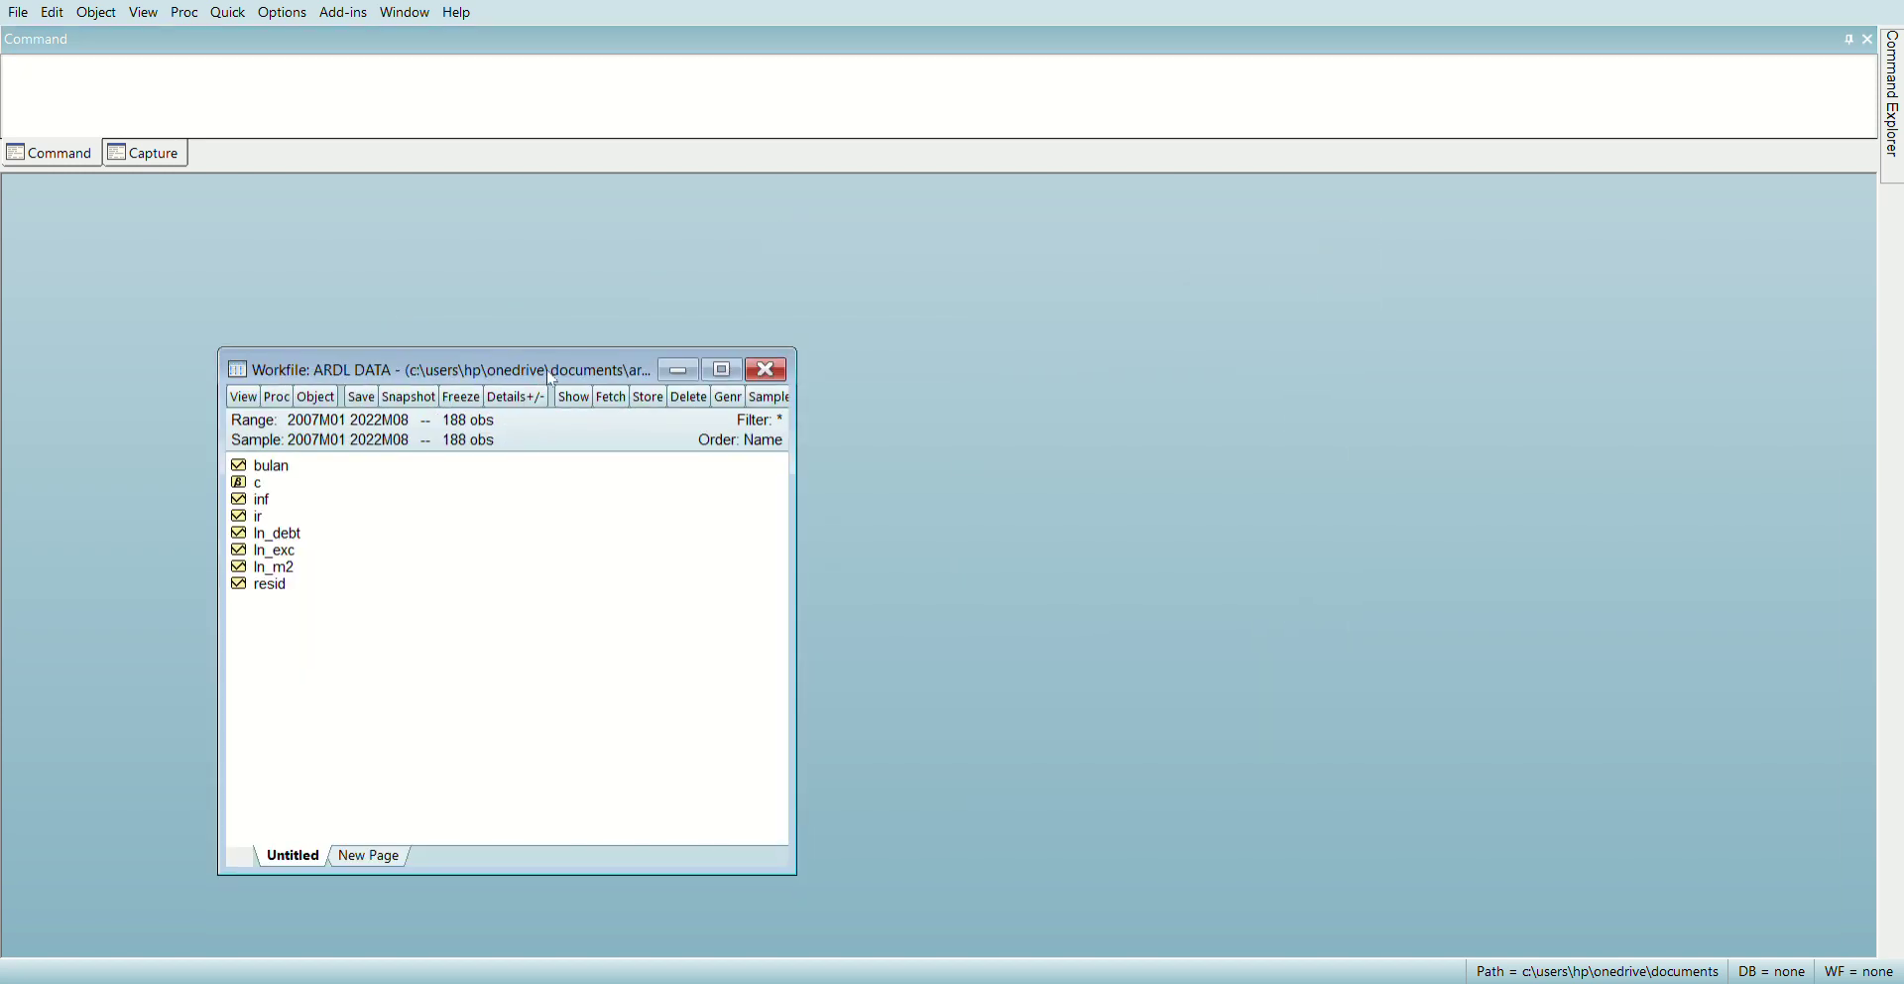
pyautogui.doubleClick(293, 498)
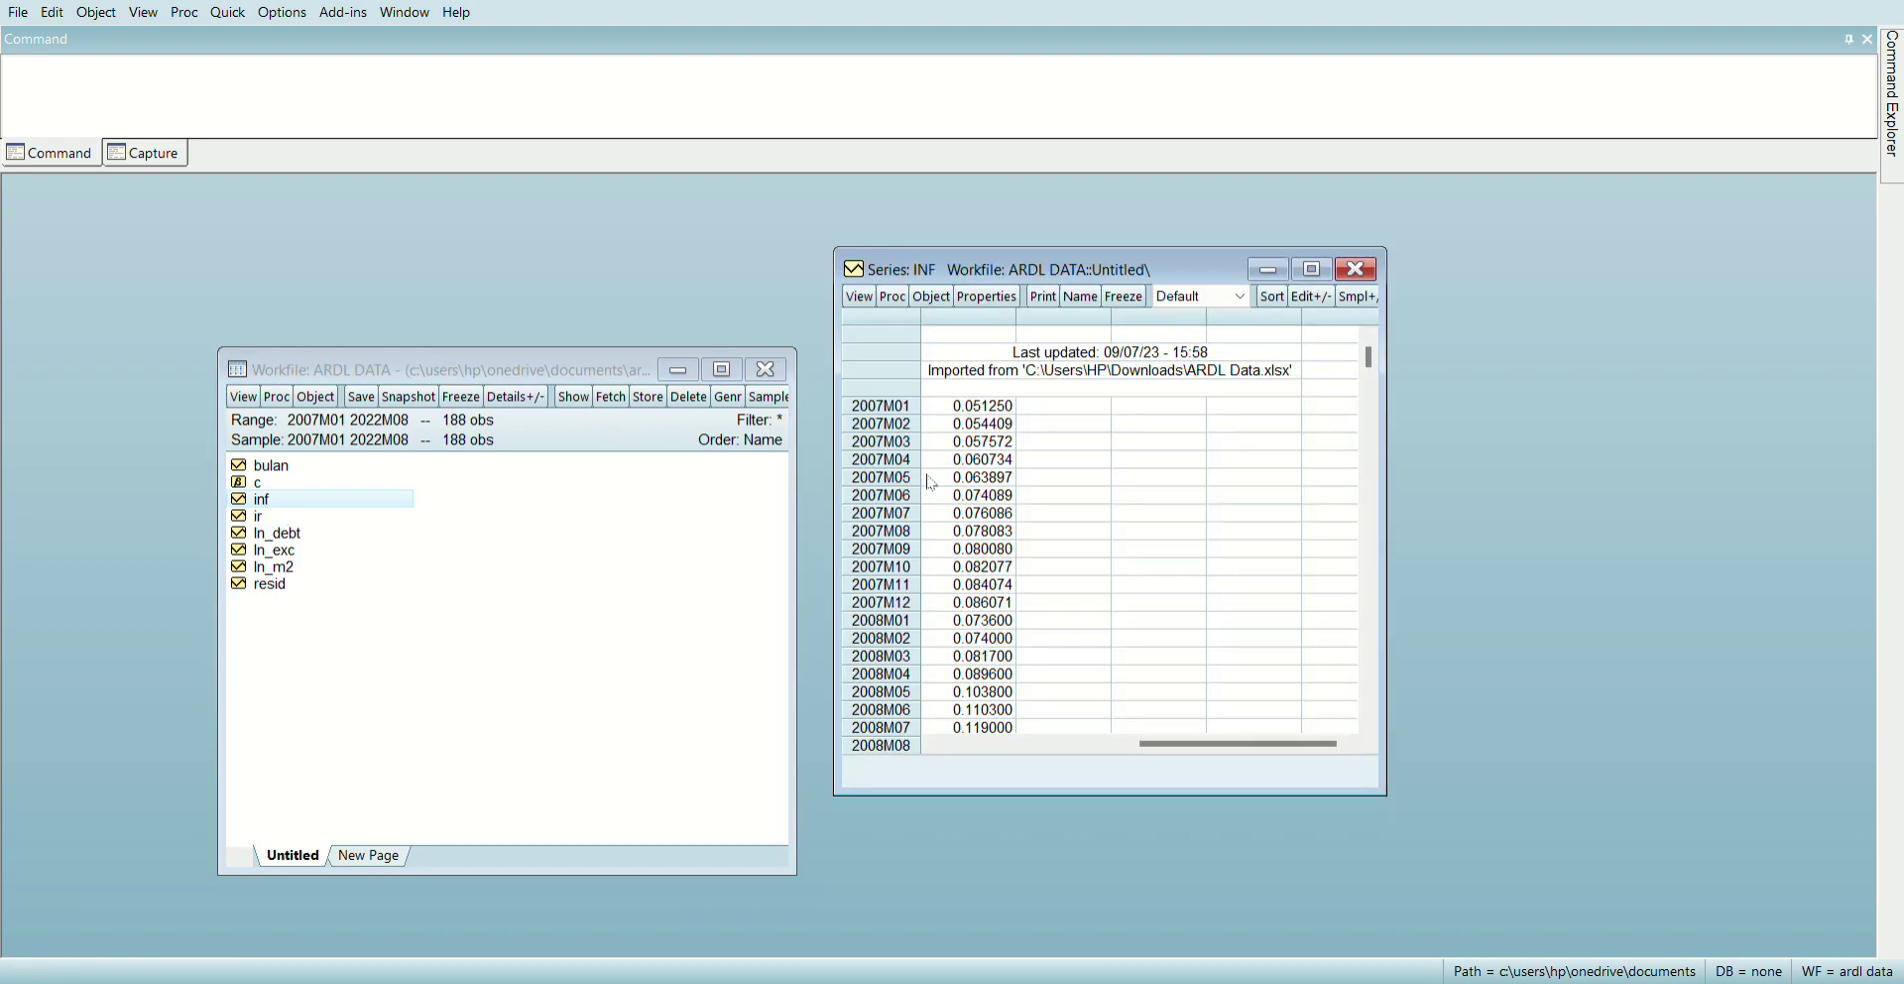
pyautogui.scroll(-20, 880, 516)
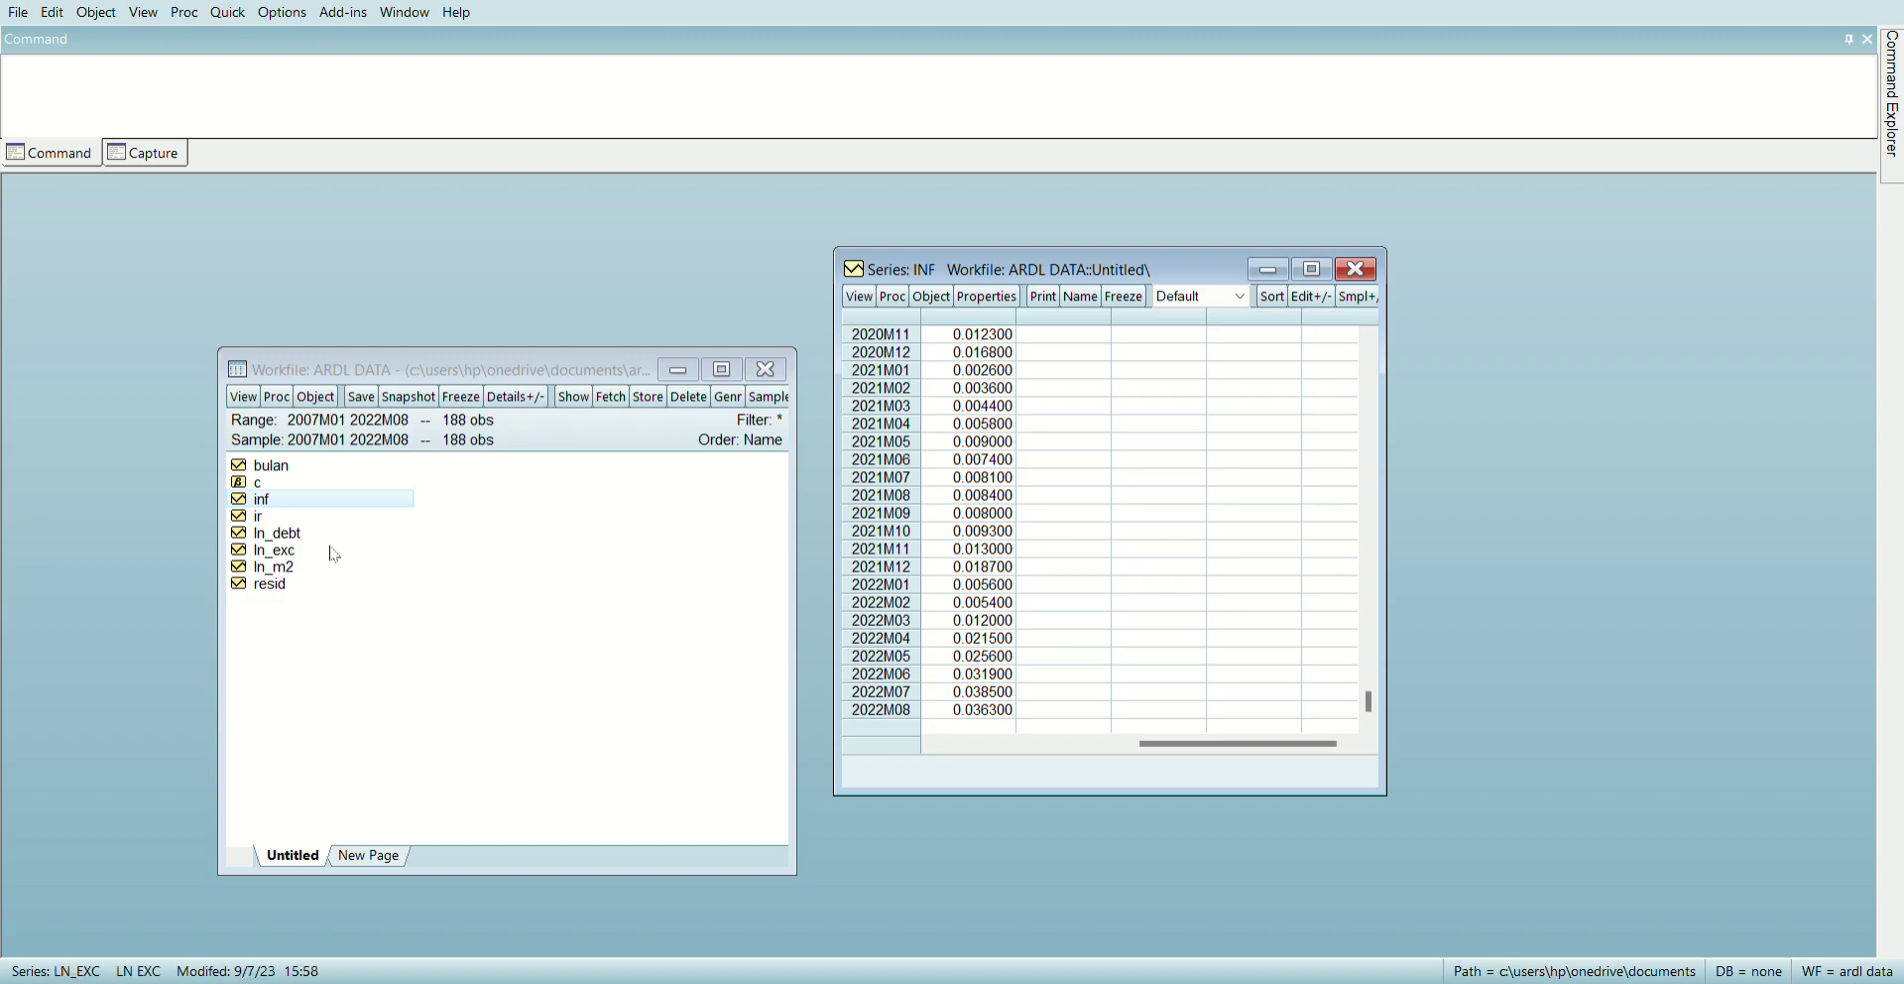
pyautogui.click(1361, 271)
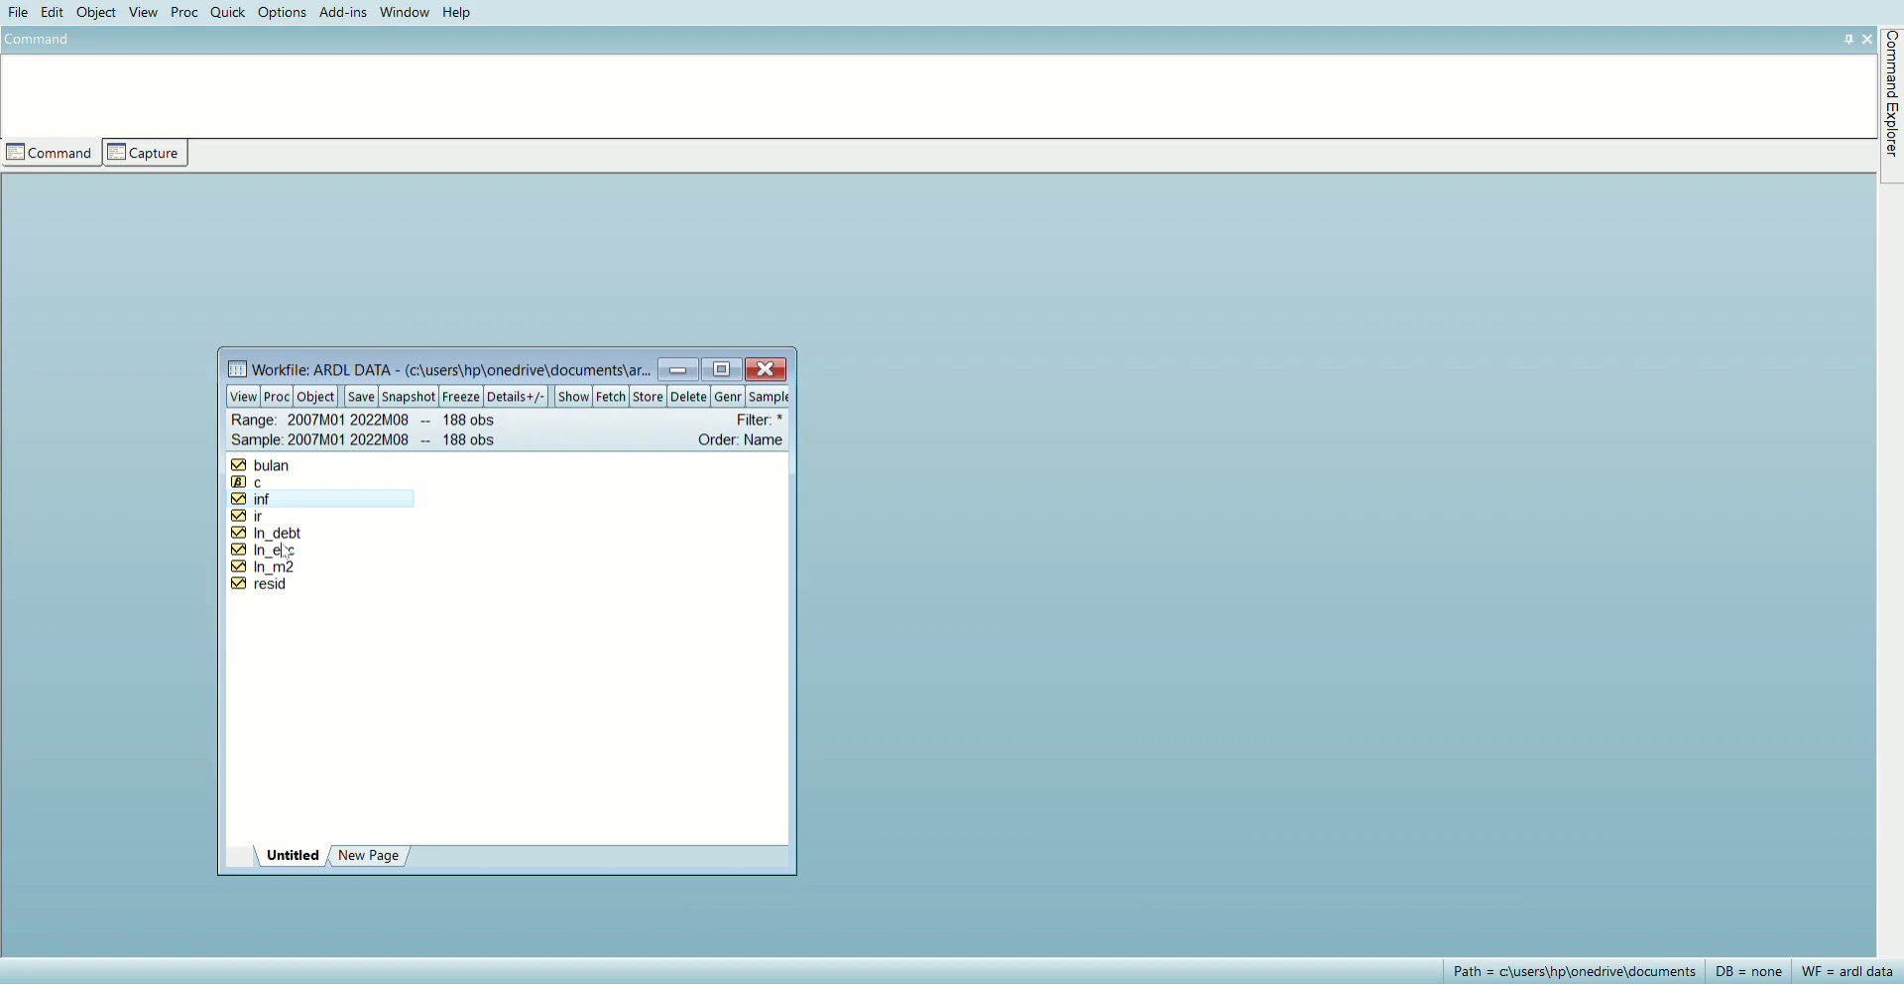
# - Run Augmented Dickey-Fuller unit root tests on the inf series at level and first difference, with a constant and automatic SIC lag selection
pyautogui.click(297, 507)
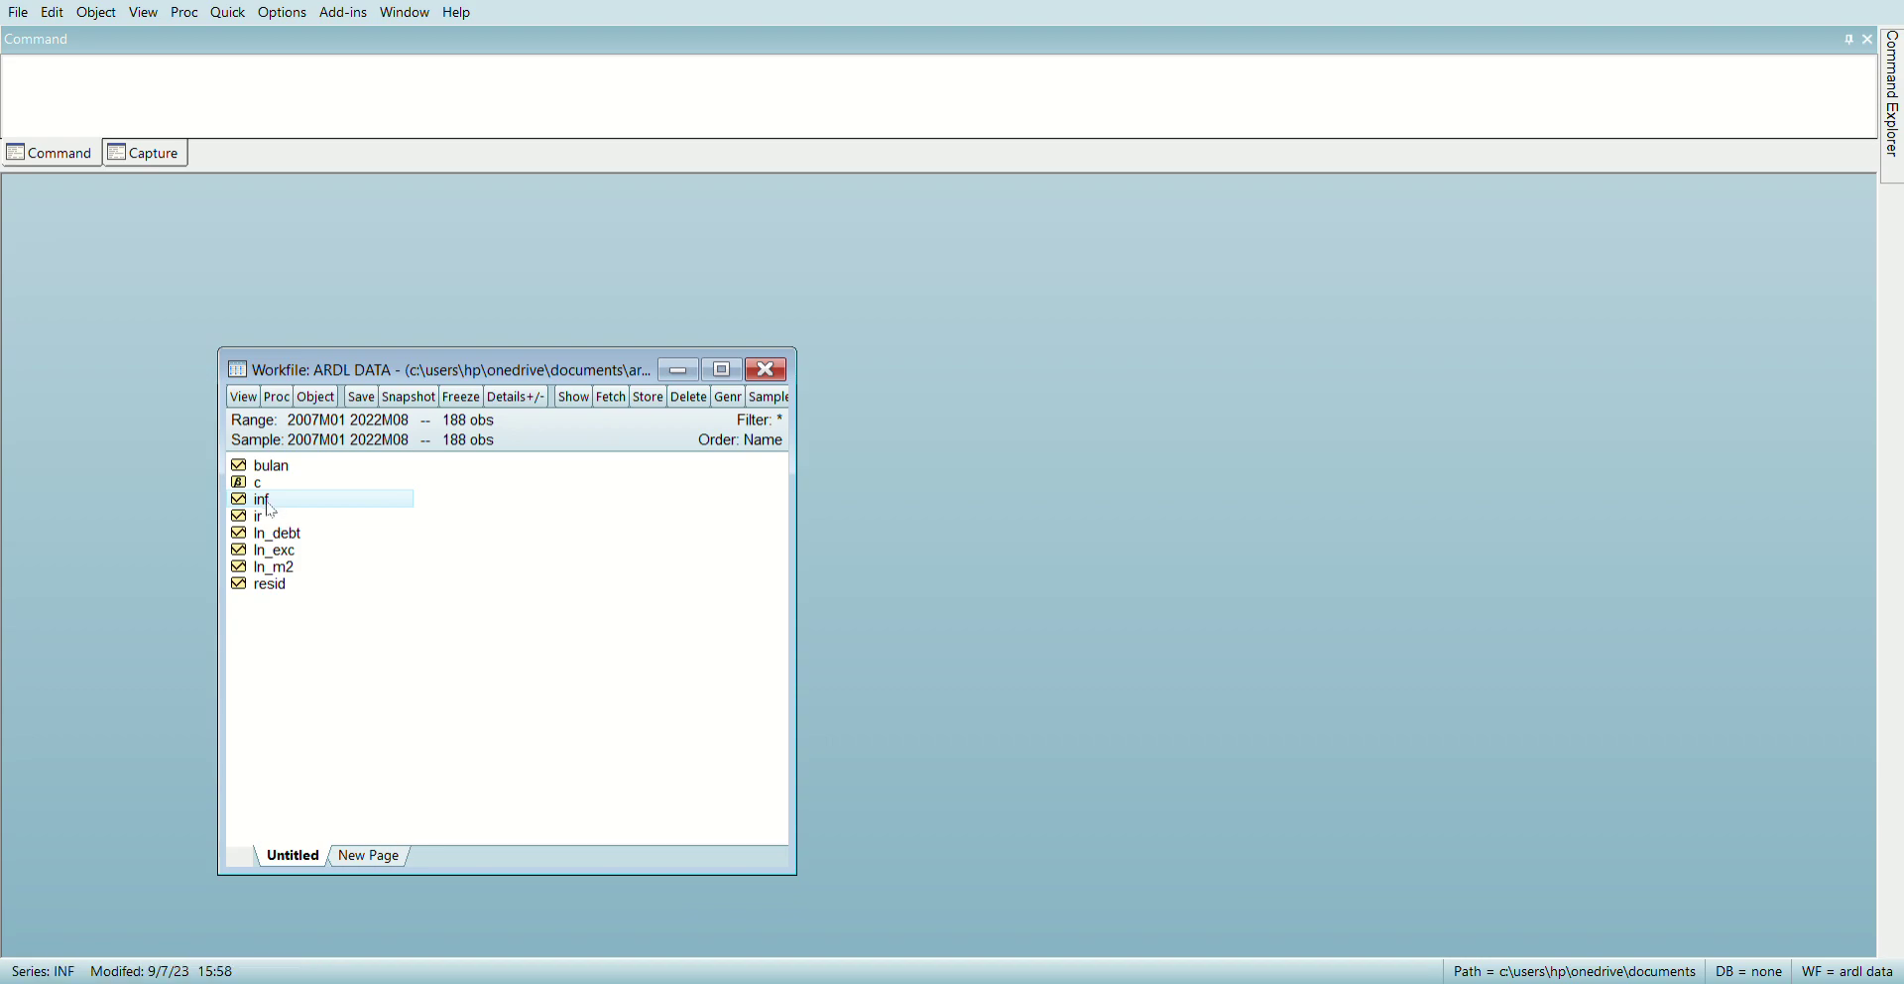
pyautogui.doubleClick(342, 499)
pyautogui.moveTo(1051, 305); pyautogui.dragTo(656, 223)
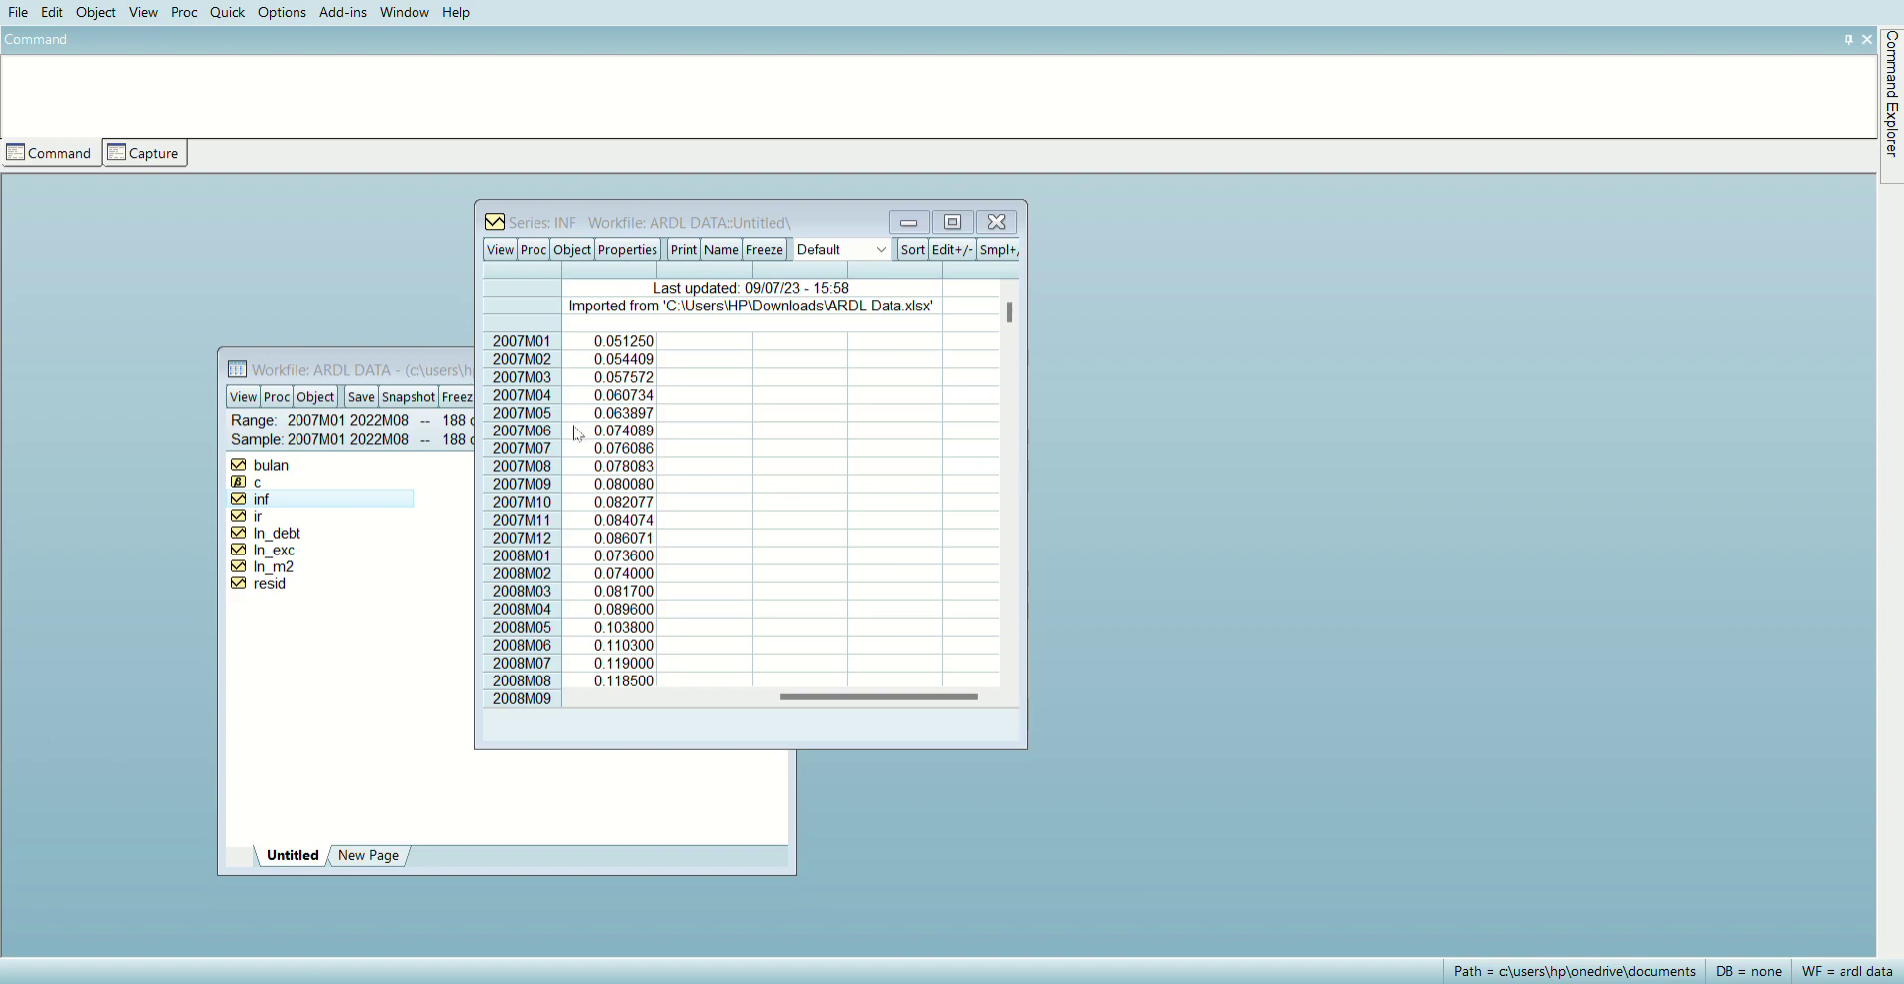
pyautogui.press('Return')
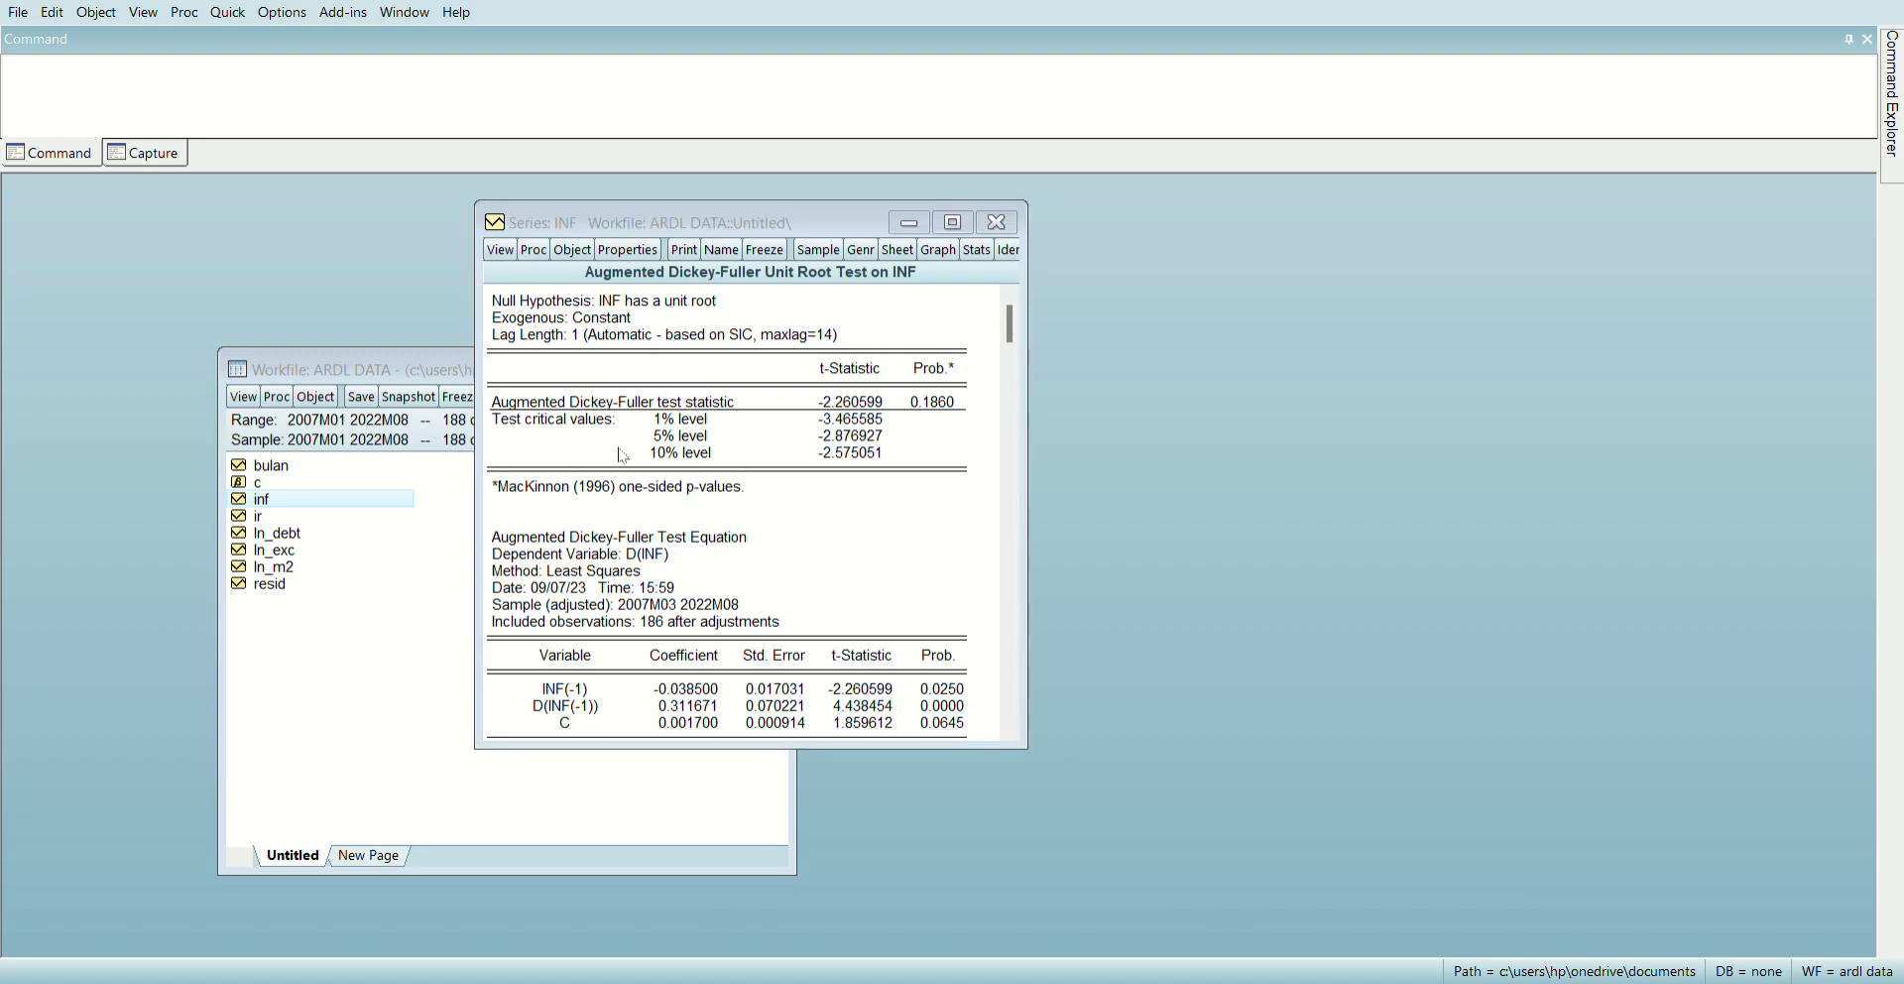
pyautogui.click(852, 631)
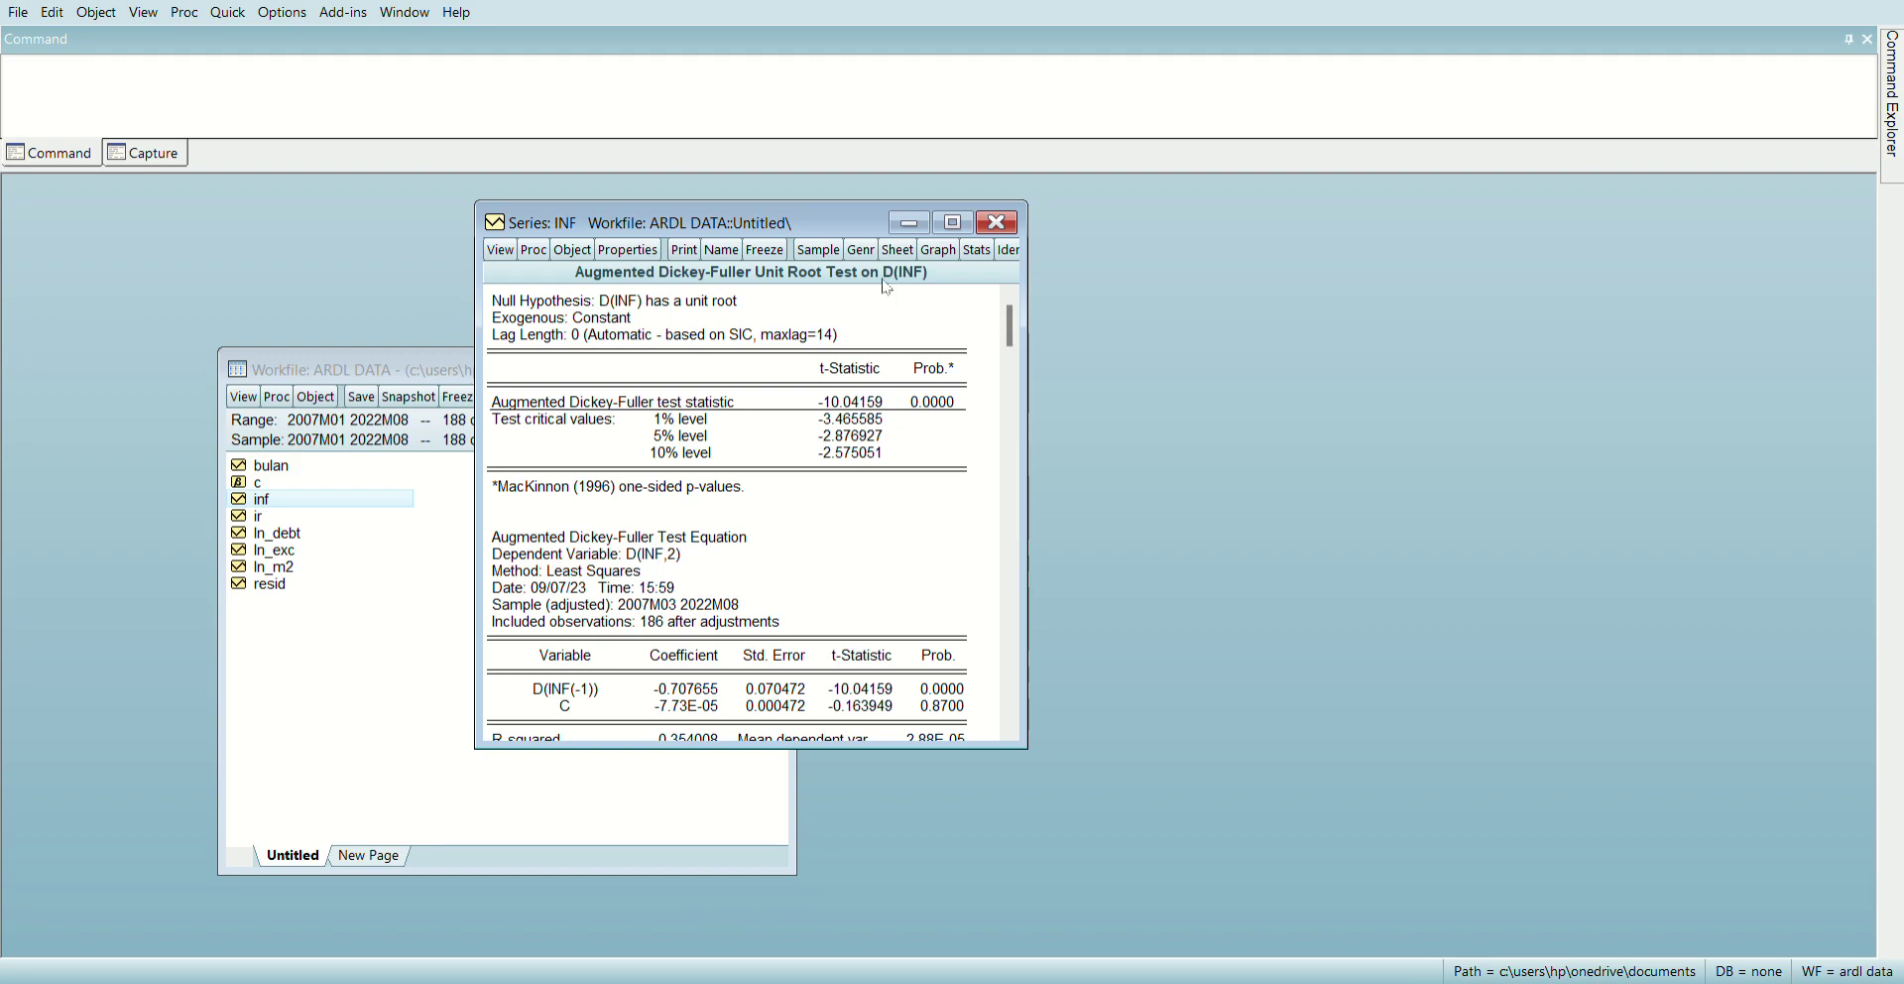
# - Run Augmented Dickey-Fuller unit root tests with a constant on the ir series, at level and at first difference
pyautogui.press('Down')
pyautogui.press('Return')
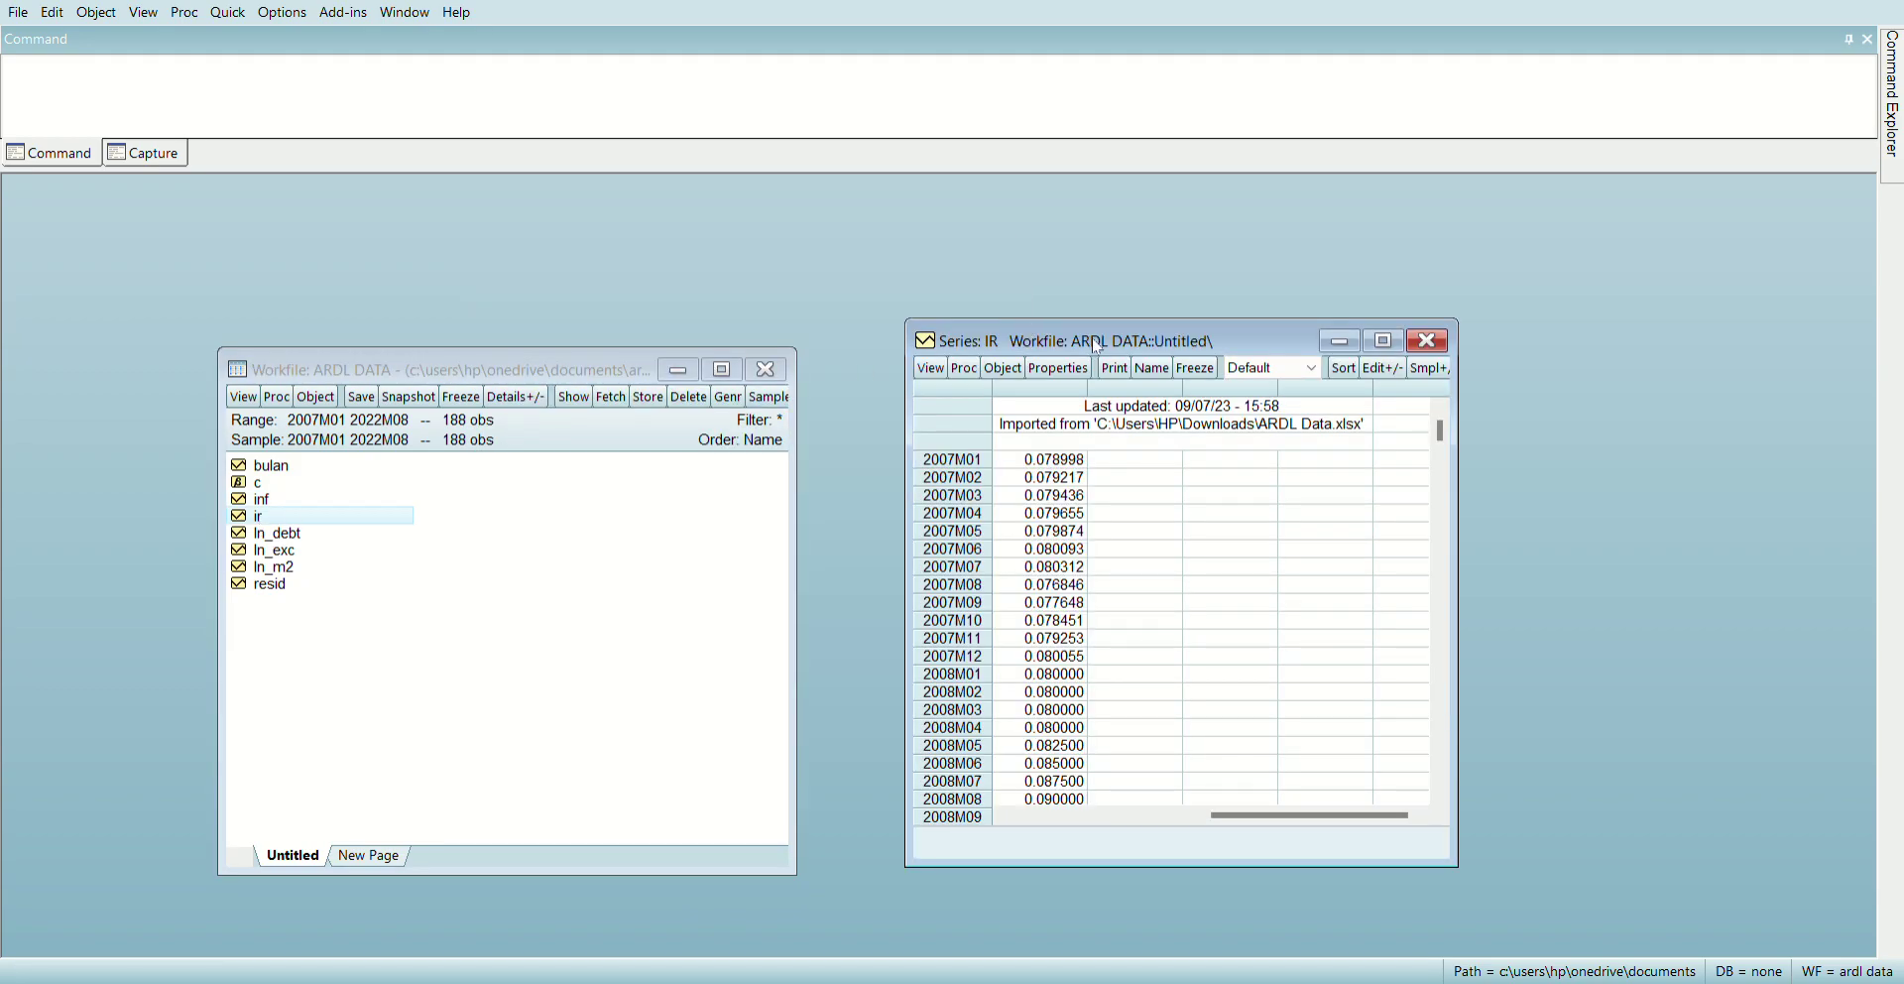
pyautogui.moveTo(967, 343); pyautogui.dragTo(596, 281)
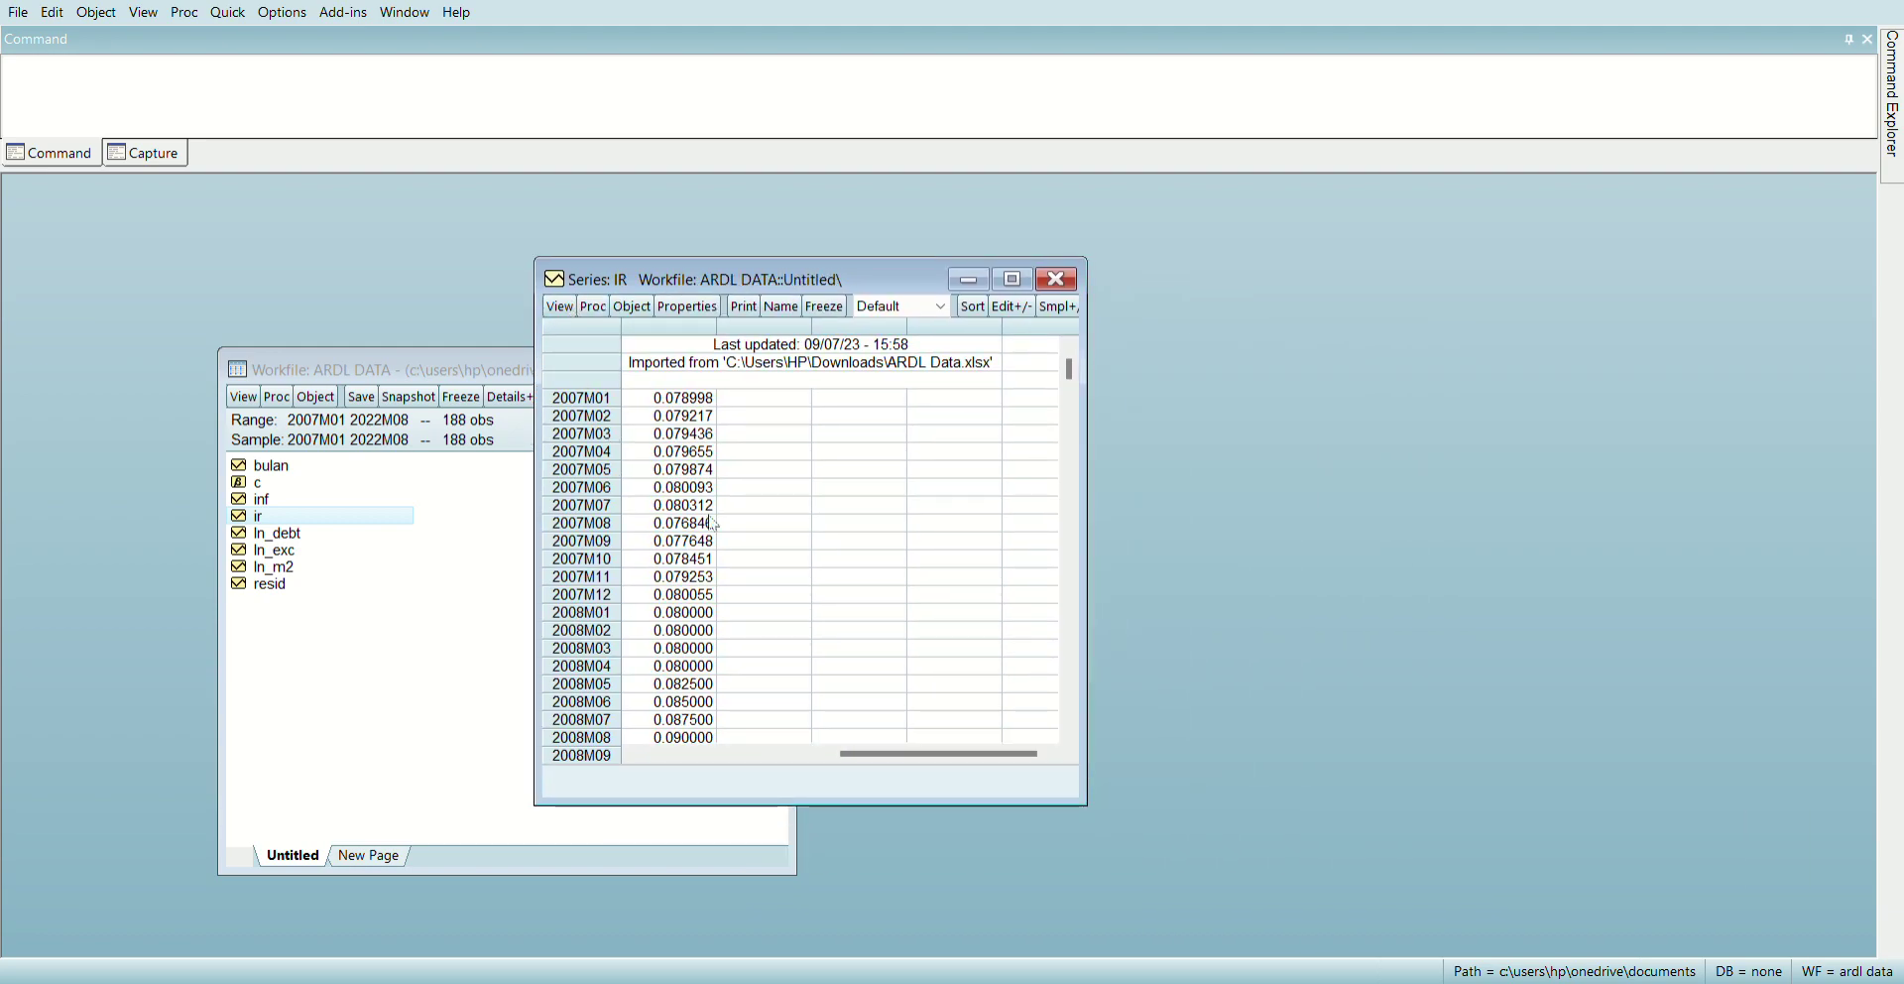
pyautogui.hotkey('alt', 'Tab')
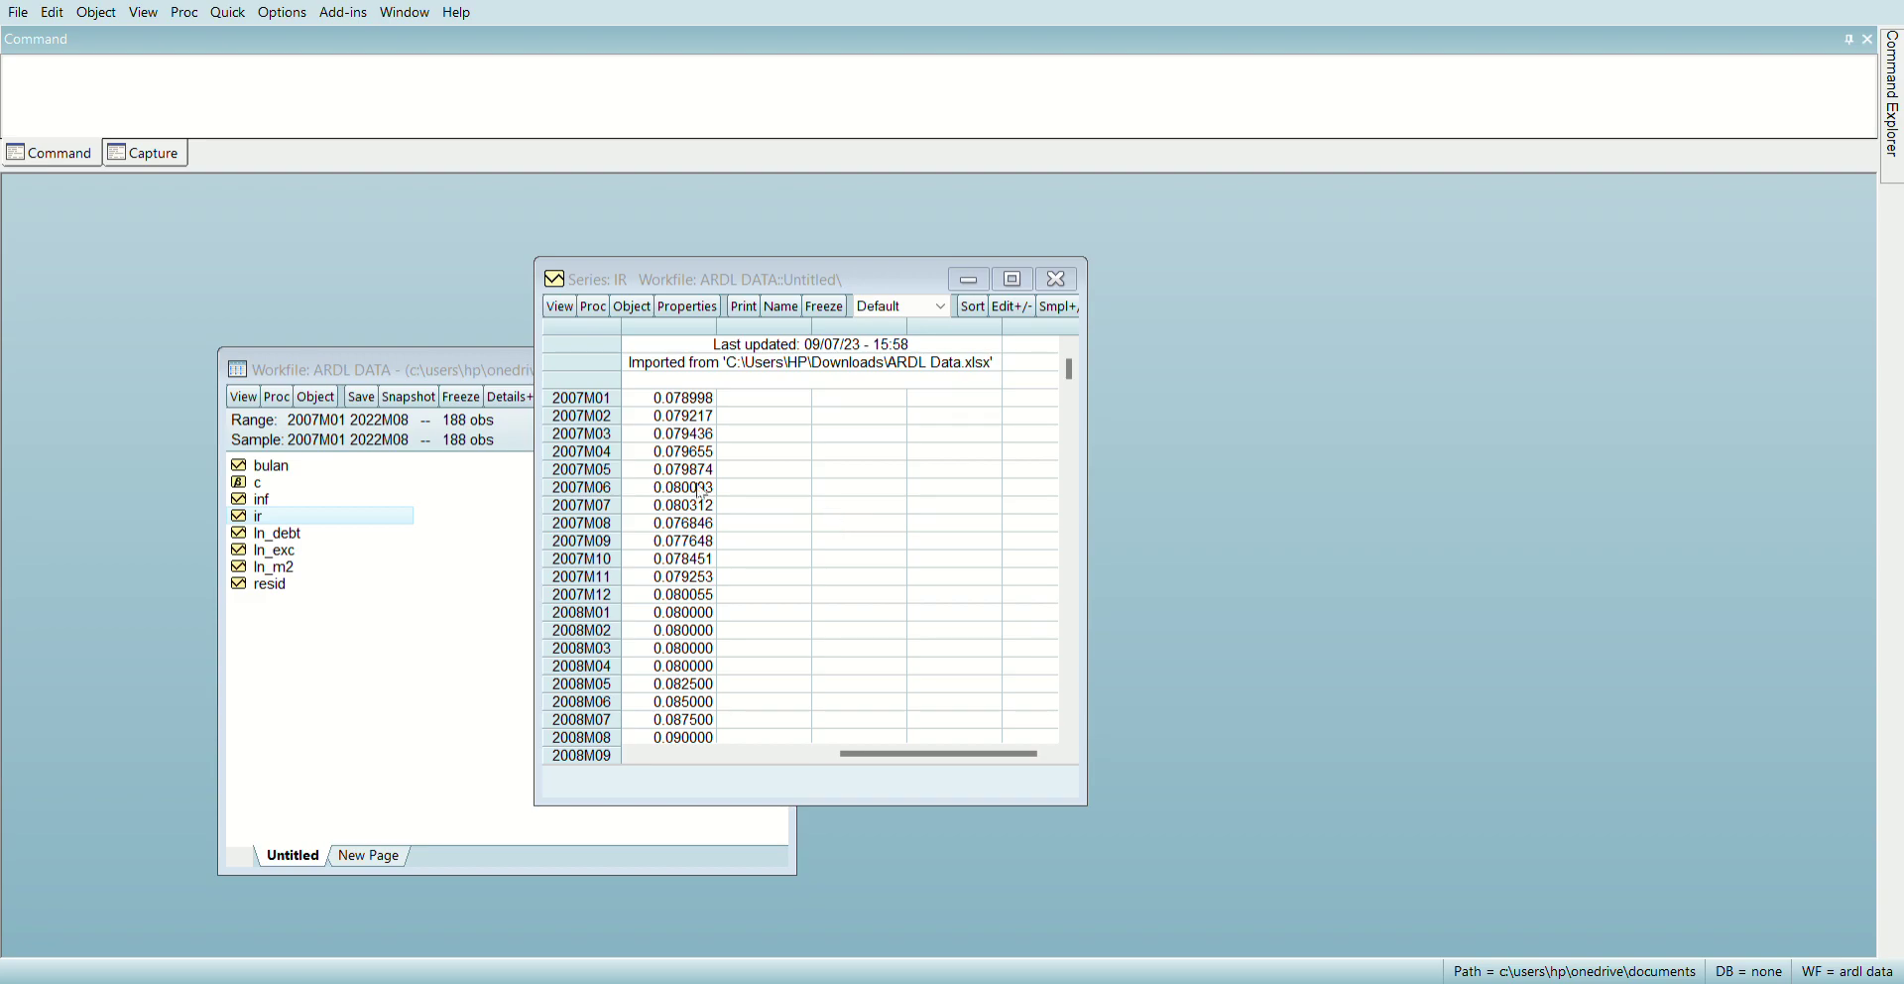
pyautogui.click(870, 690)
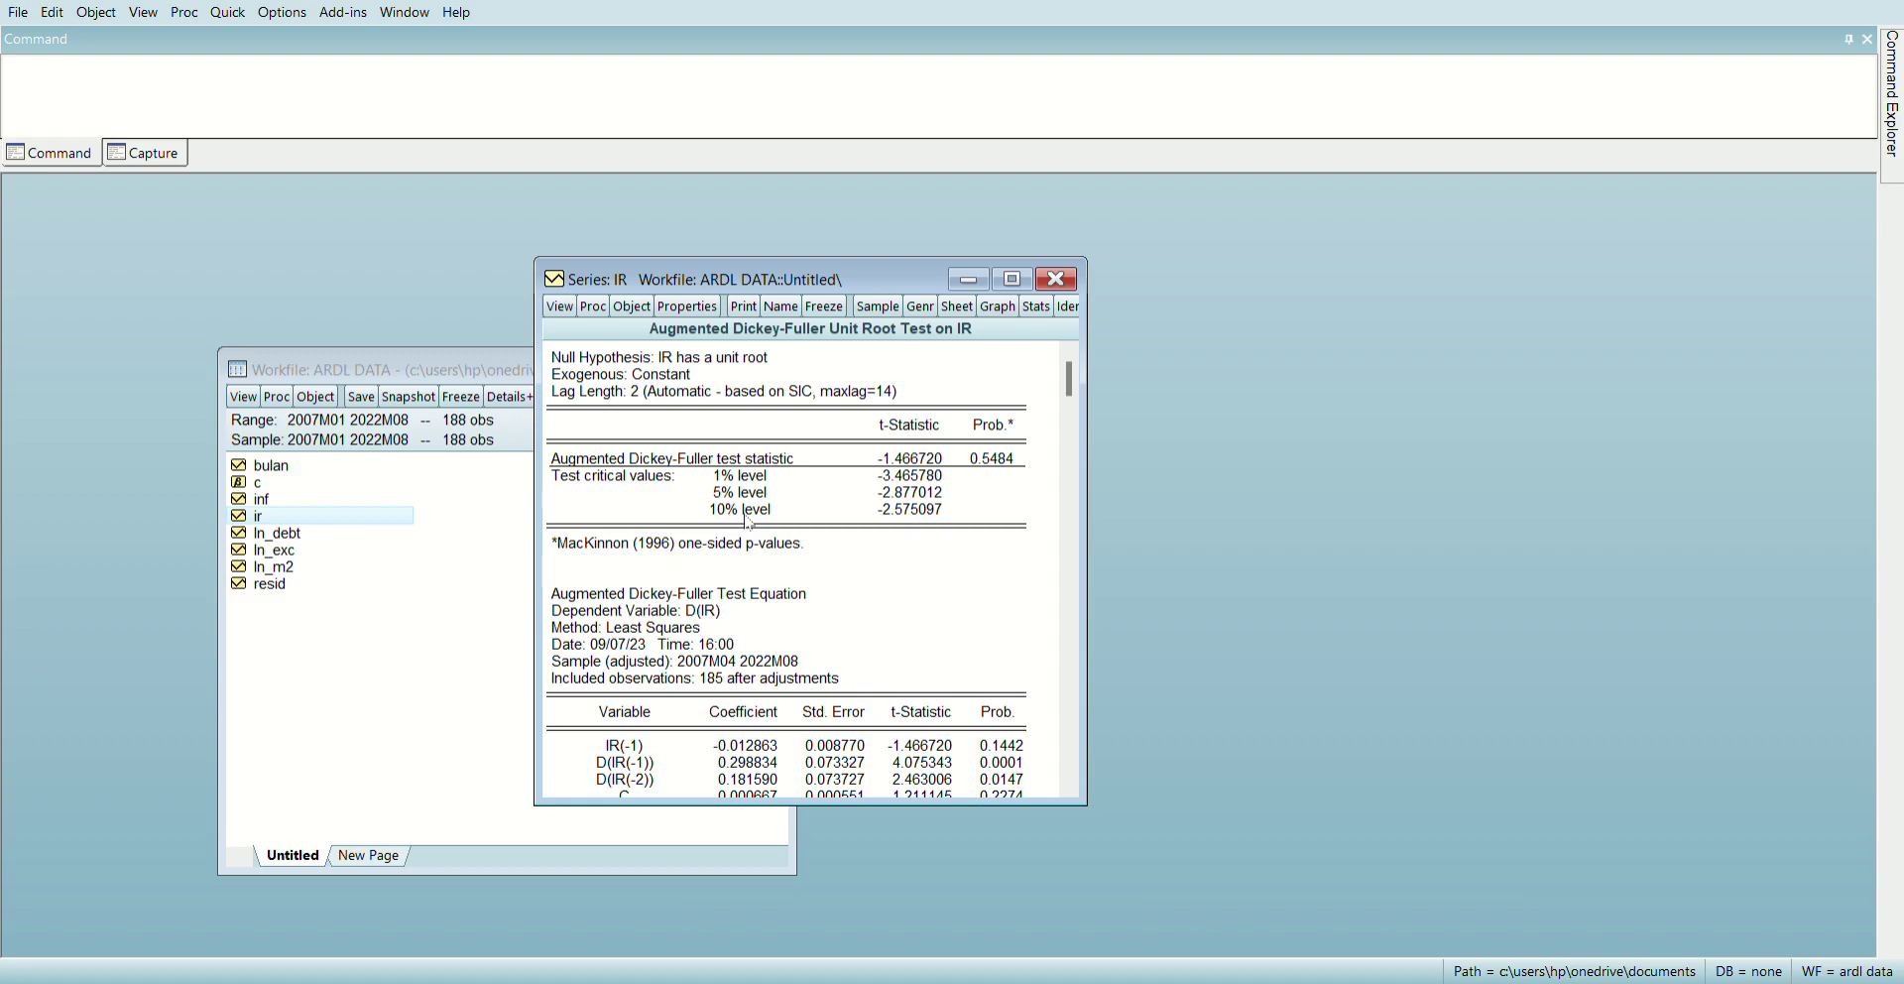
pyautogui.click(656, 505)
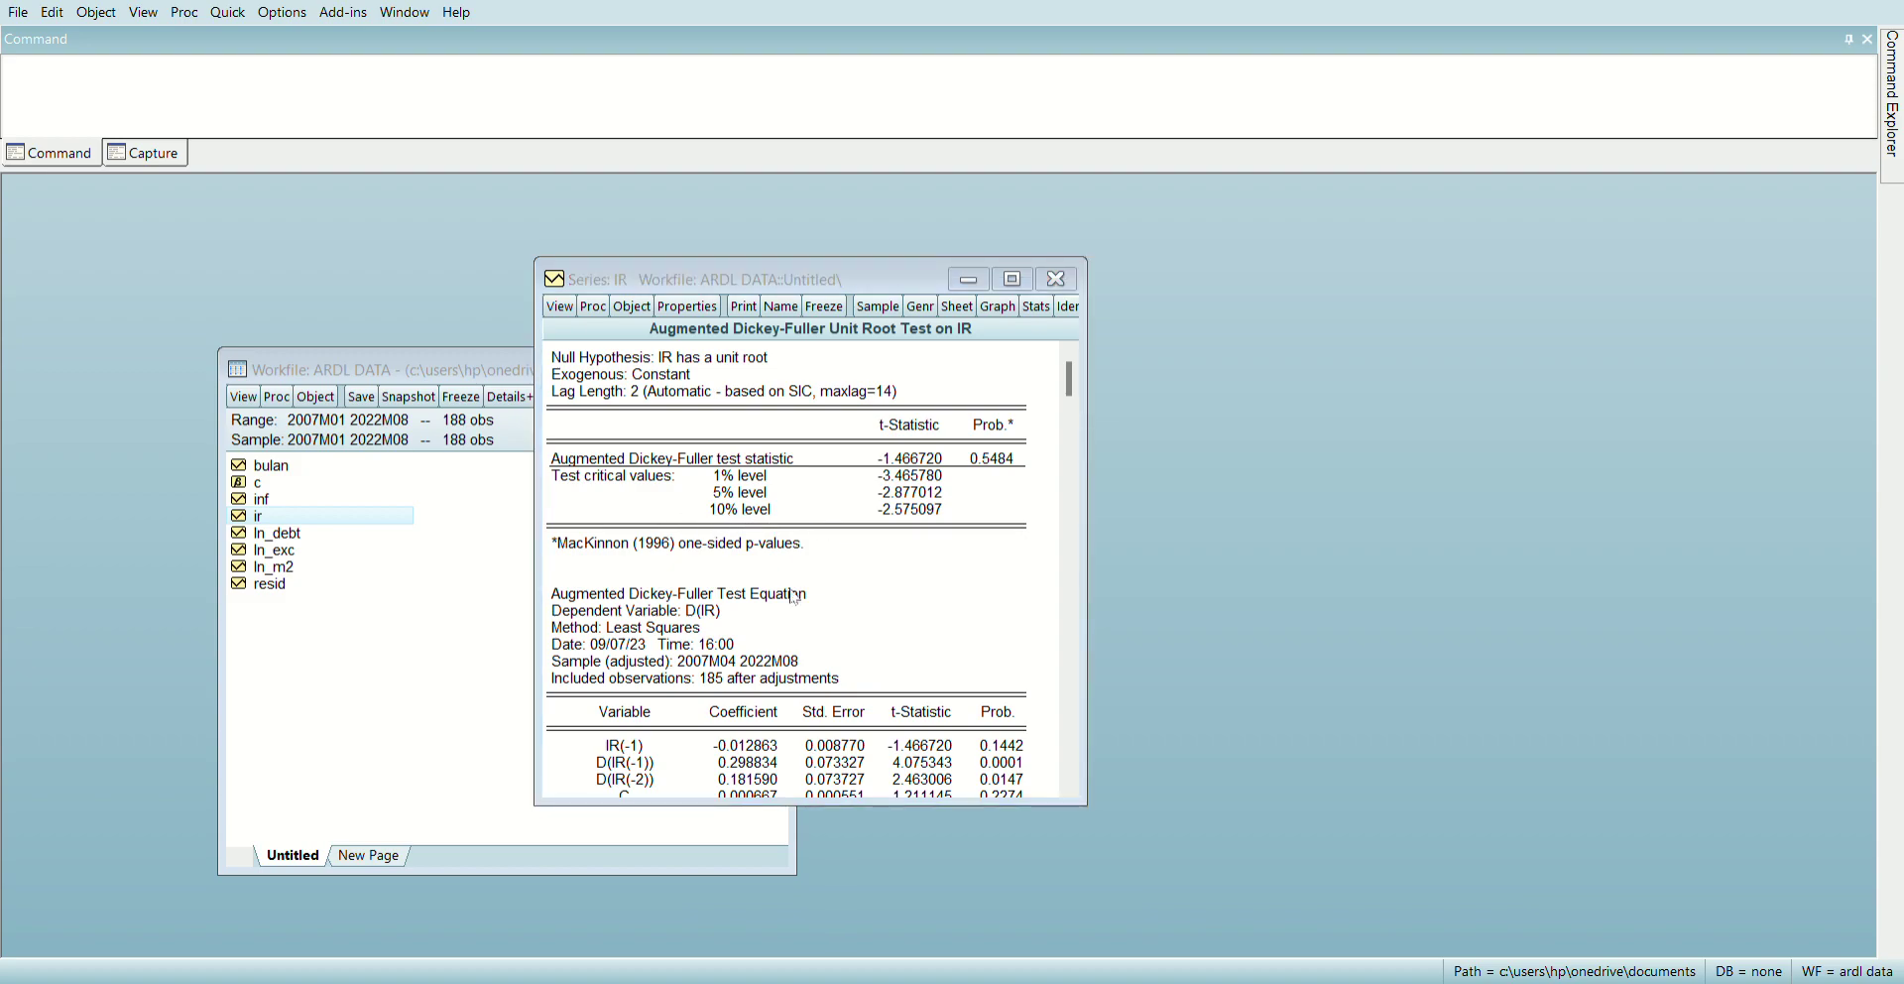
pyautogui.click(877, 690)
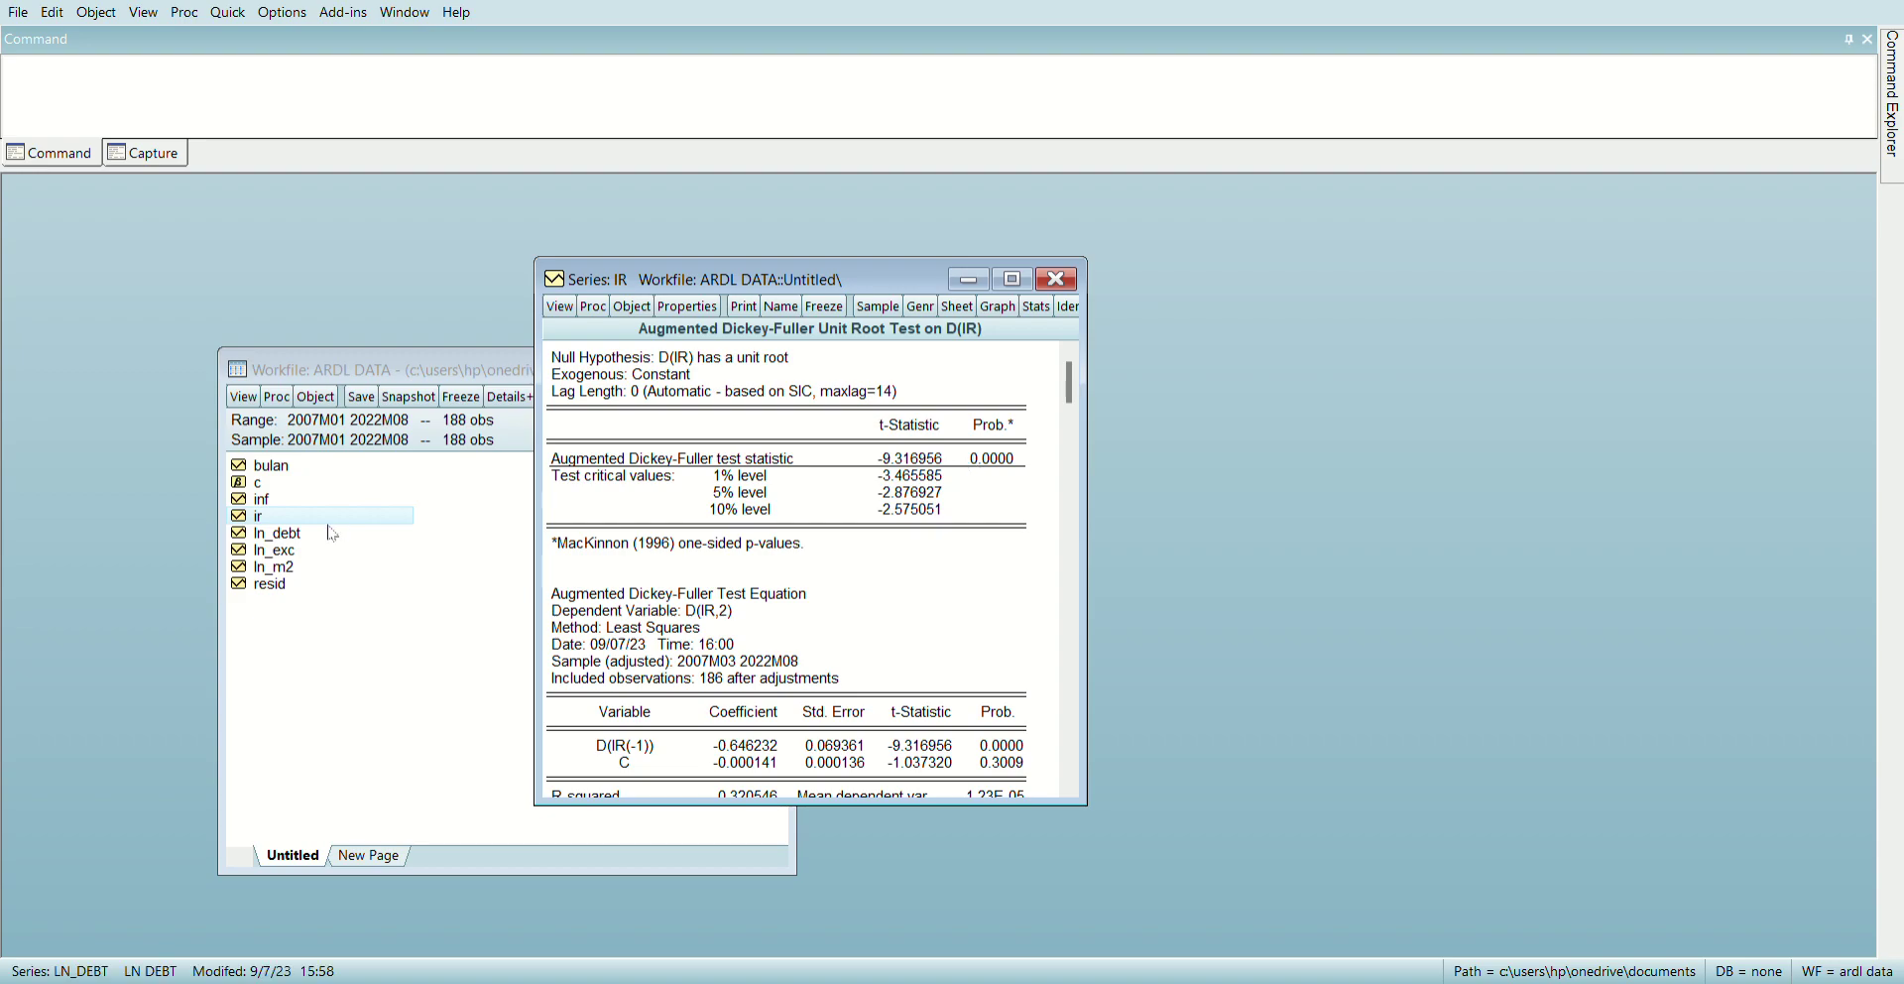
pyautogui.click(1056, 279)
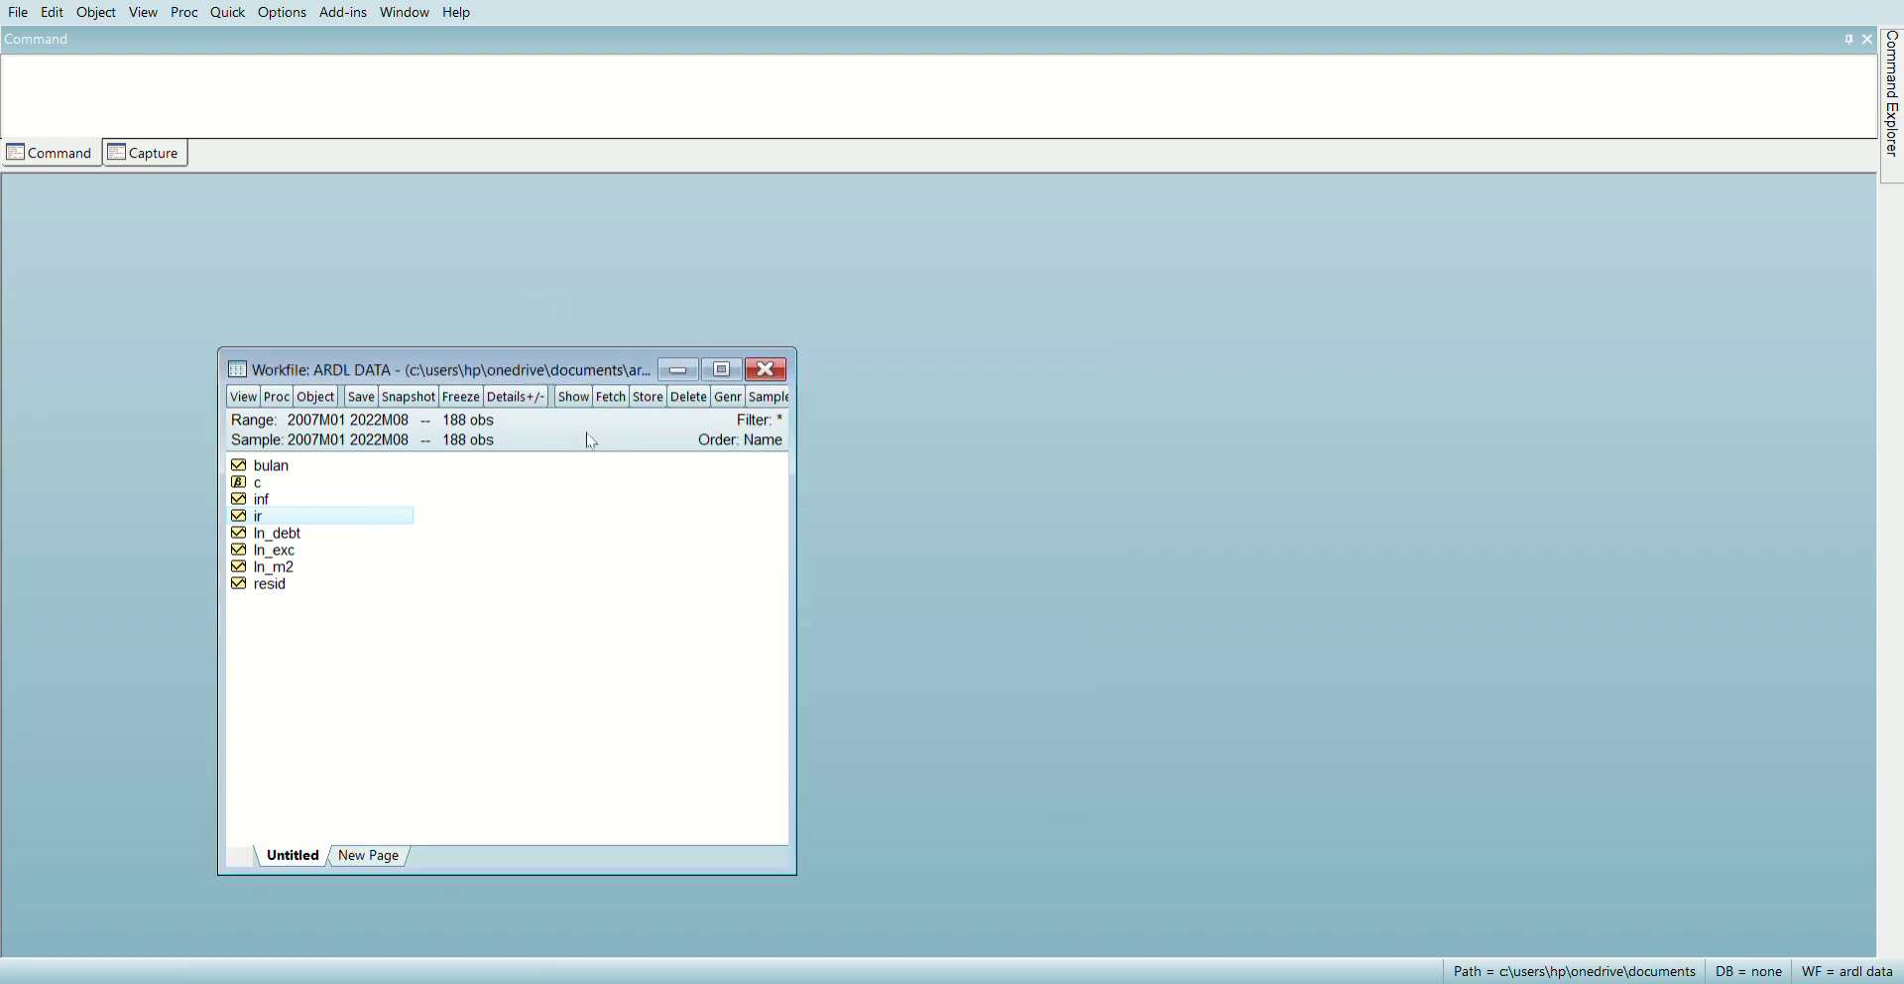
# - Run an Augmented Dickey-Fuller unit root test with a constant on the ln_debt series at level and review the output
pyautogui.doubleClick(278, 533)
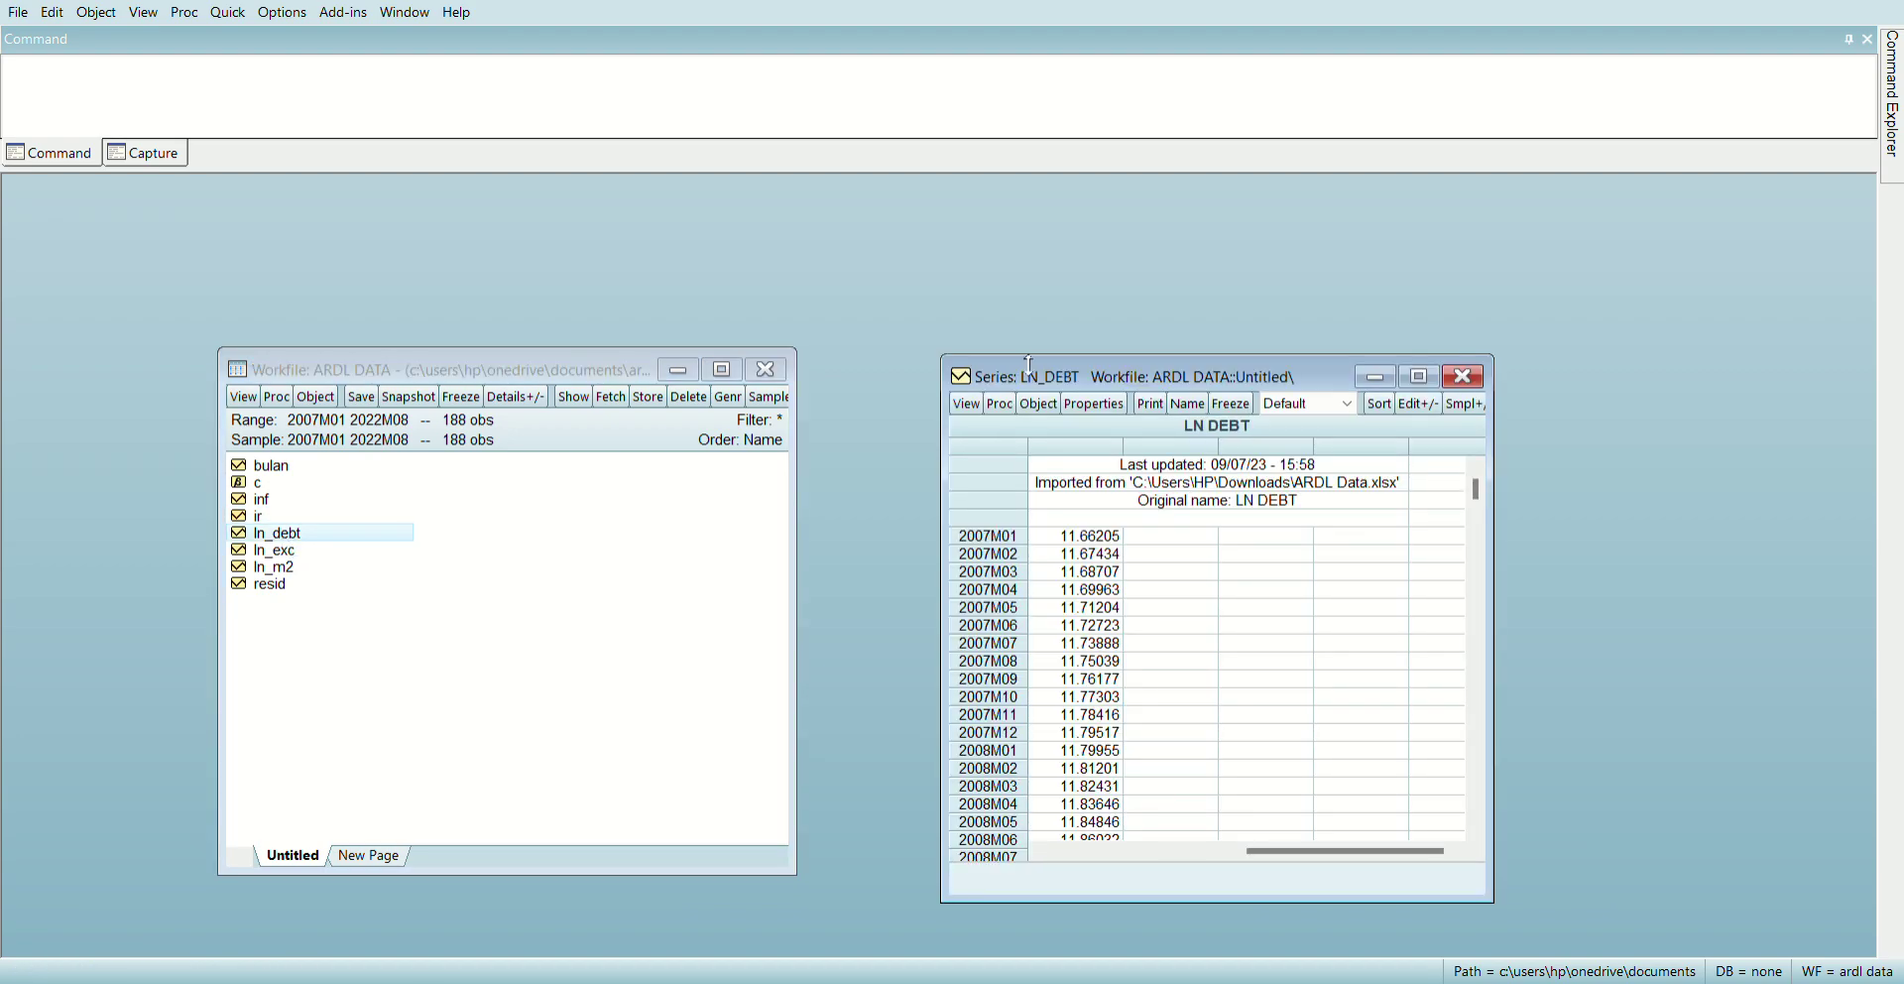
pyautogui.moveTo(1178, 375); pyautogui.dragTo(508, 202)
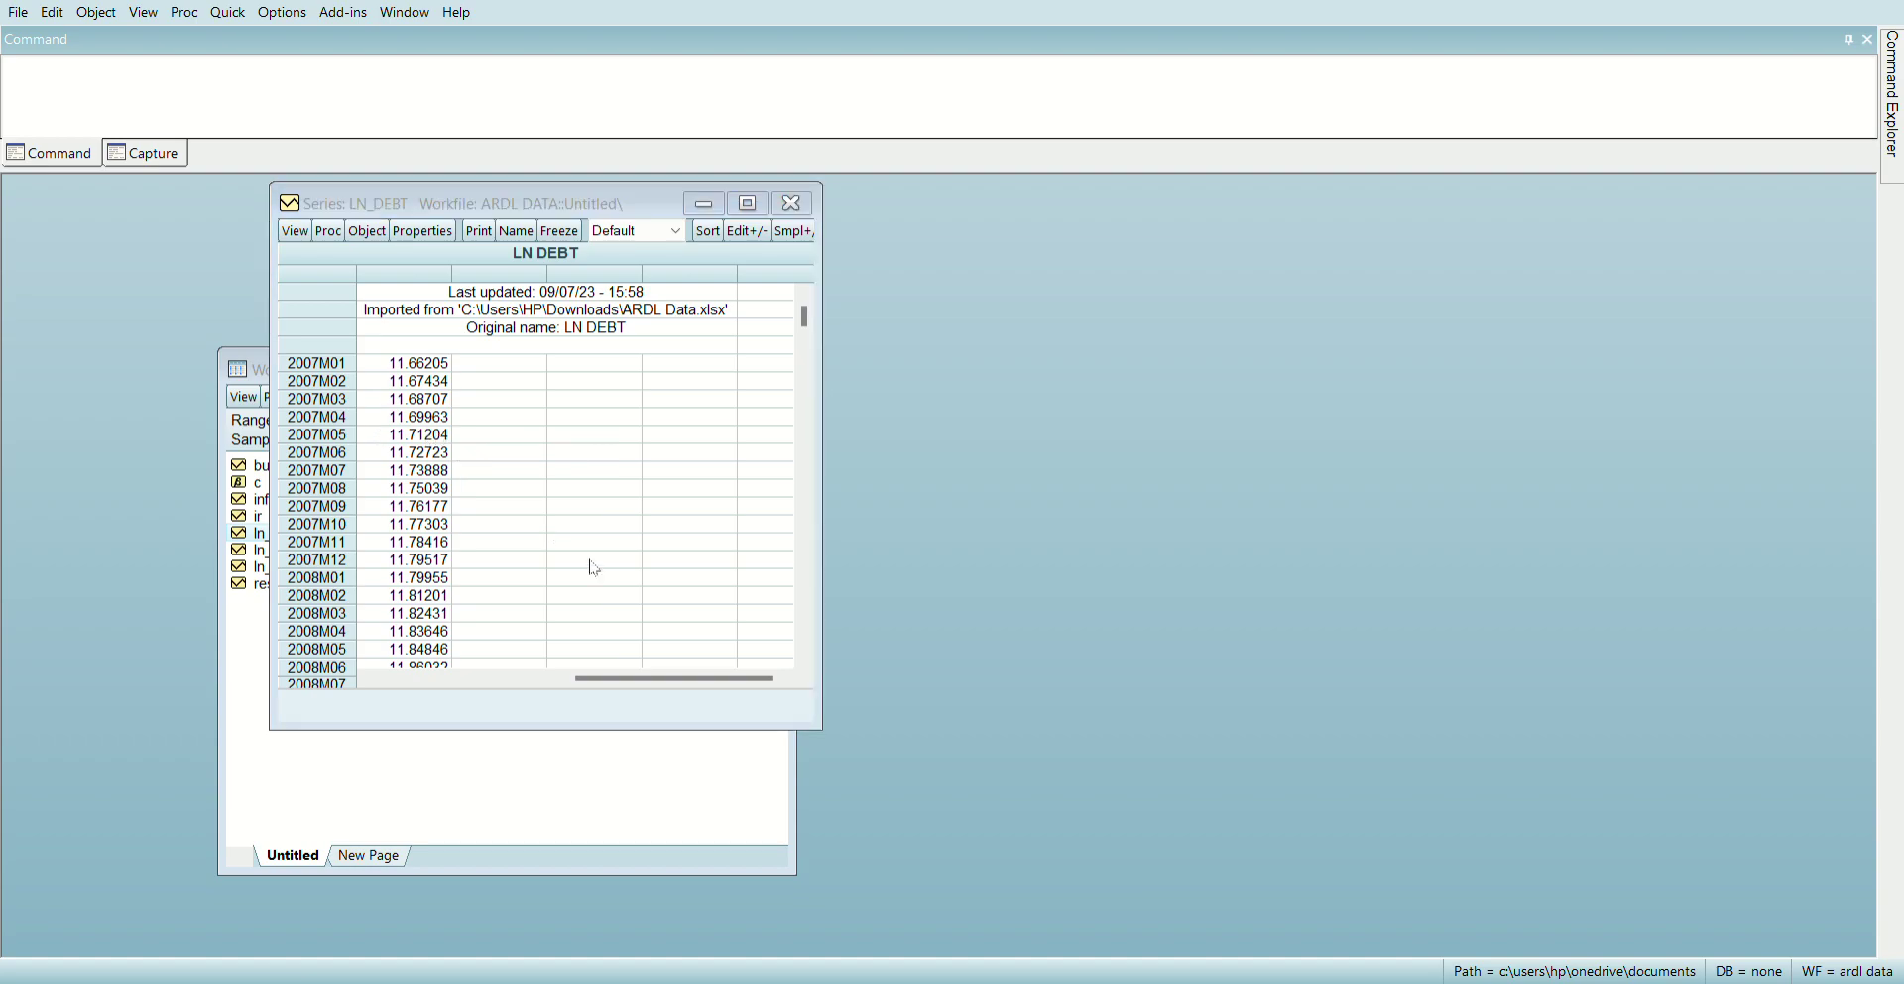
pyautogui.press('Return')
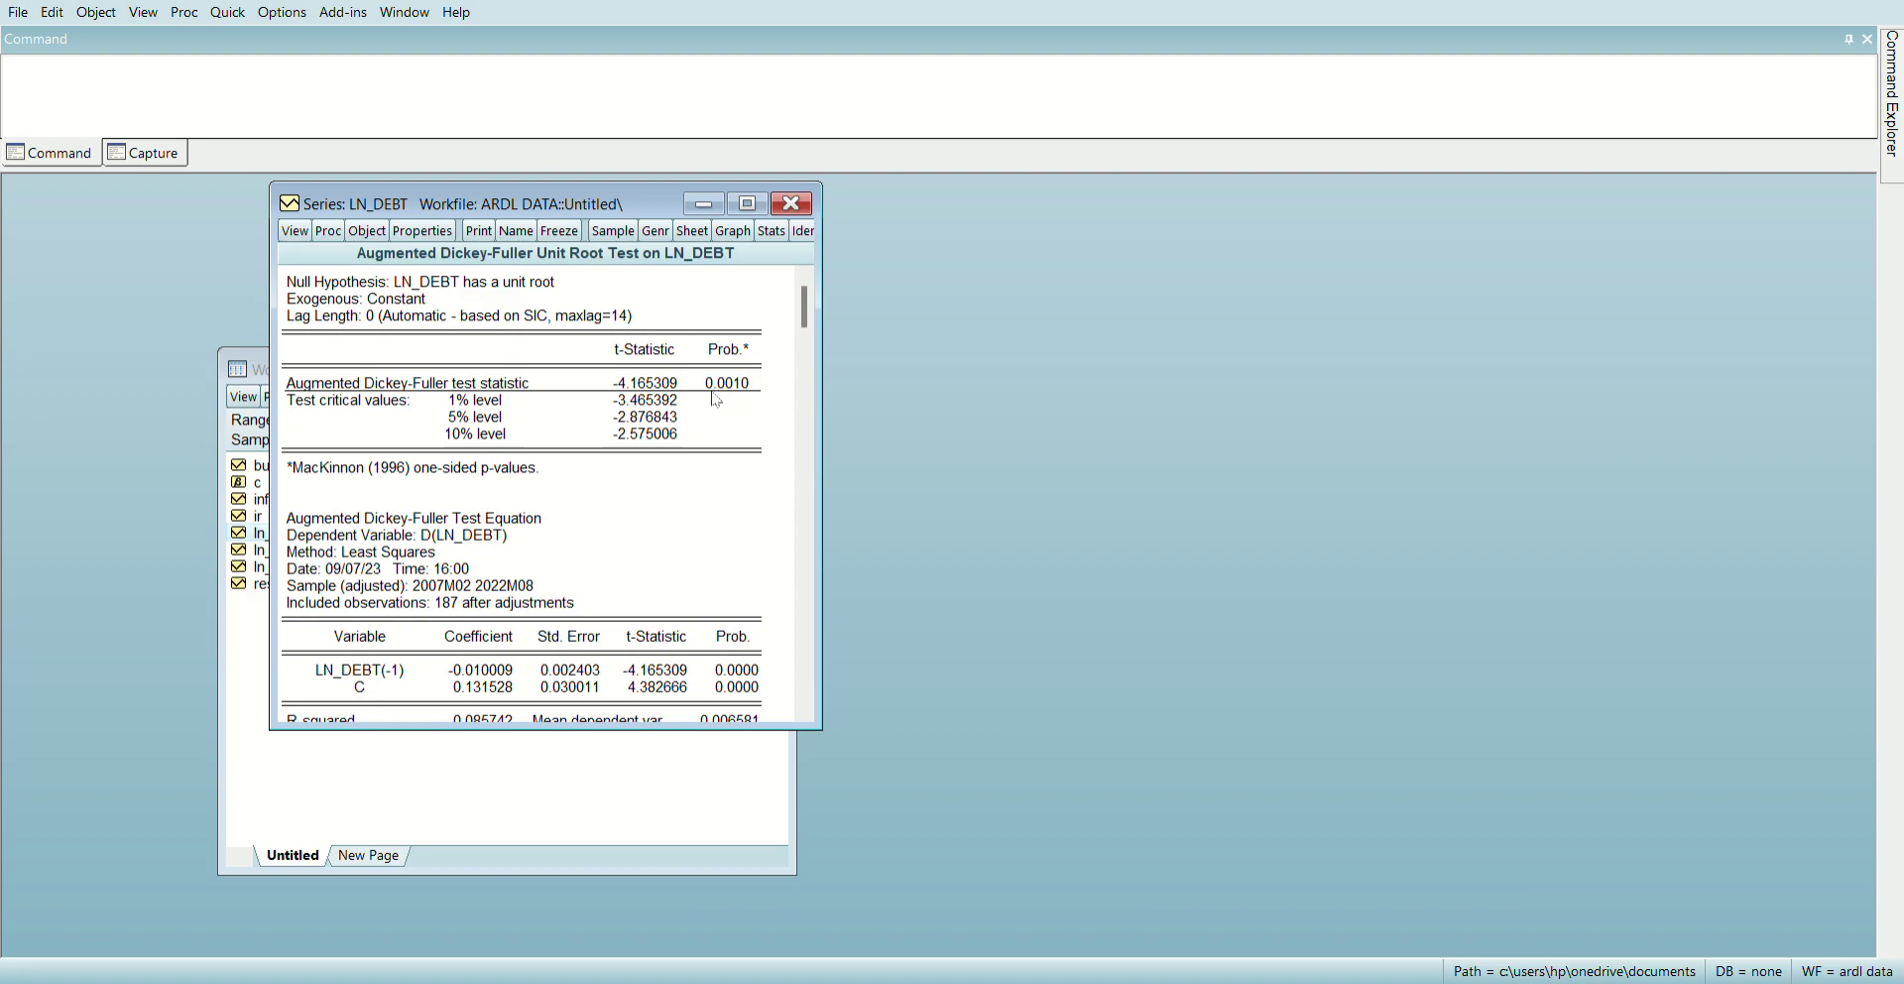
pyautogui.scroll(-3, 502, 441)
pyautogui.scroll(3, 502, 442)
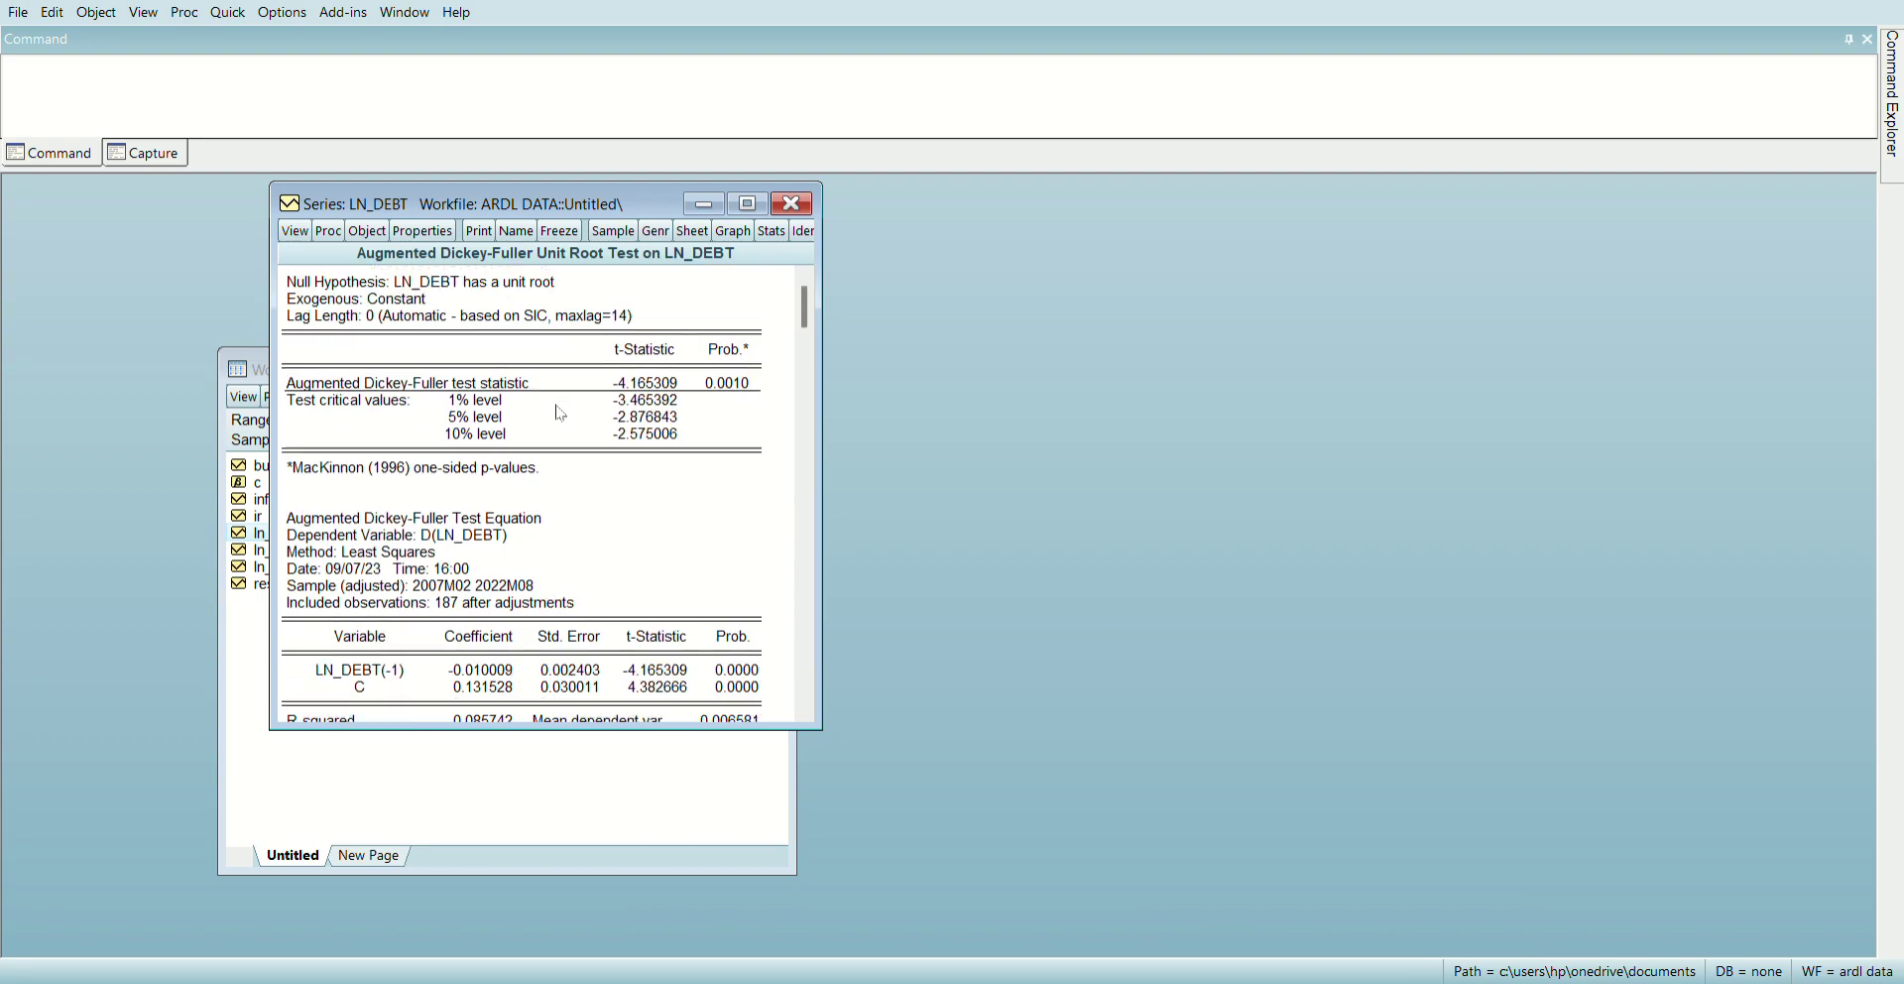
pyautogui.click(793, 204)
# - Run Augmented Dickey-Fuller unit root tests with a constant on the ln_exc series, at level and at first difference
pyautogui.click(281, 556)
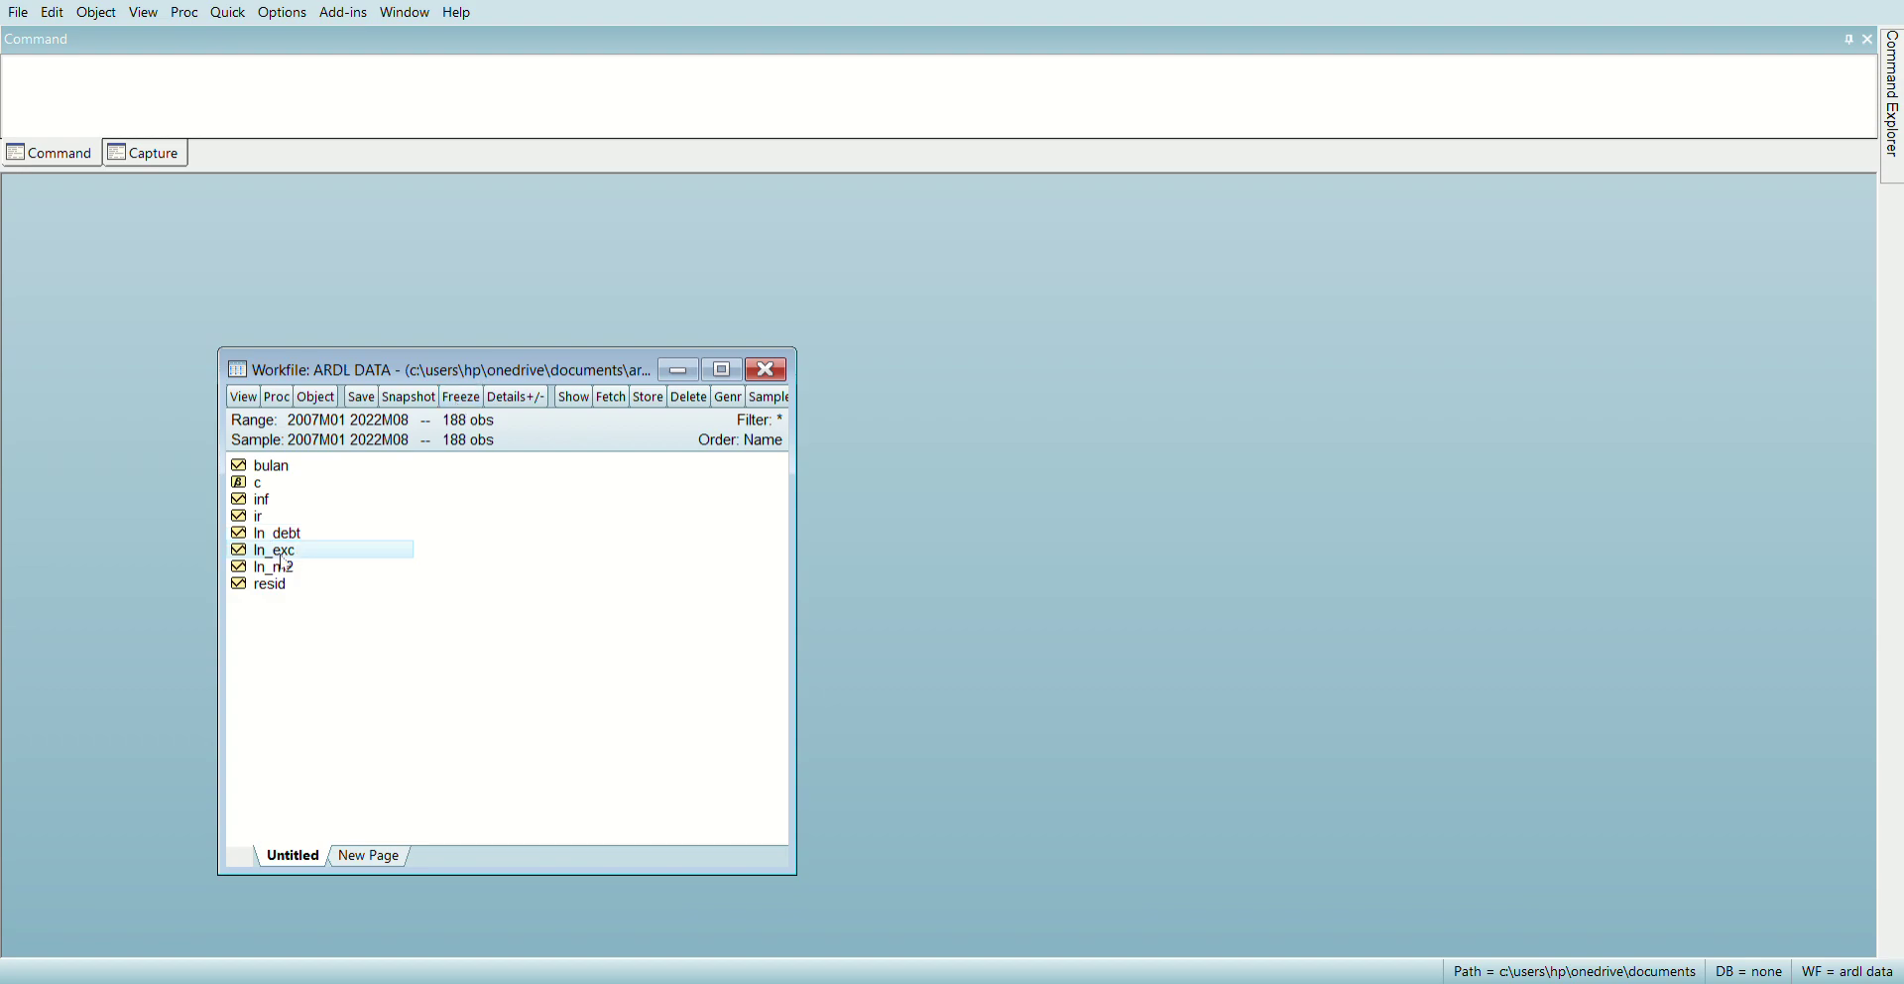
pyautogui.doubleClick(282, 553)
pyautogui.moveTo(1166, 411); pyautogui.dragTo(744, 292)
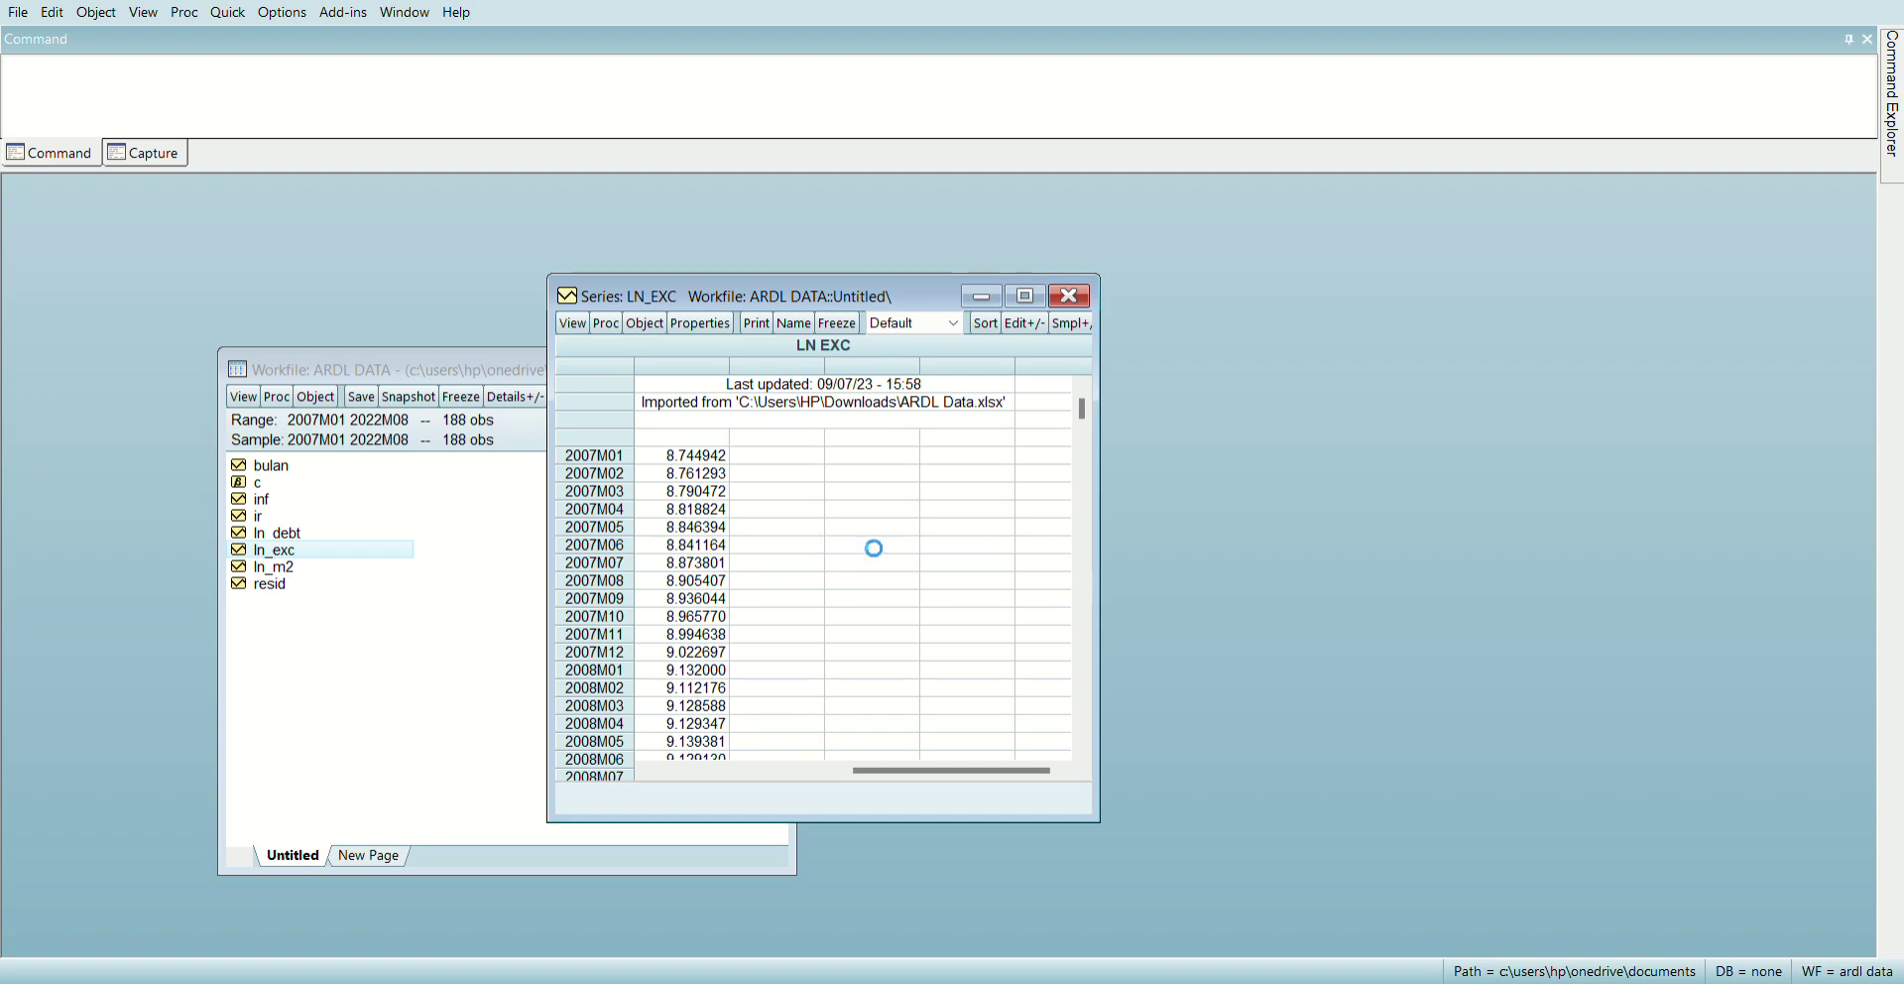
pyautogui.hotkey('alt', 'Tab')
pyautogui.press('Return')
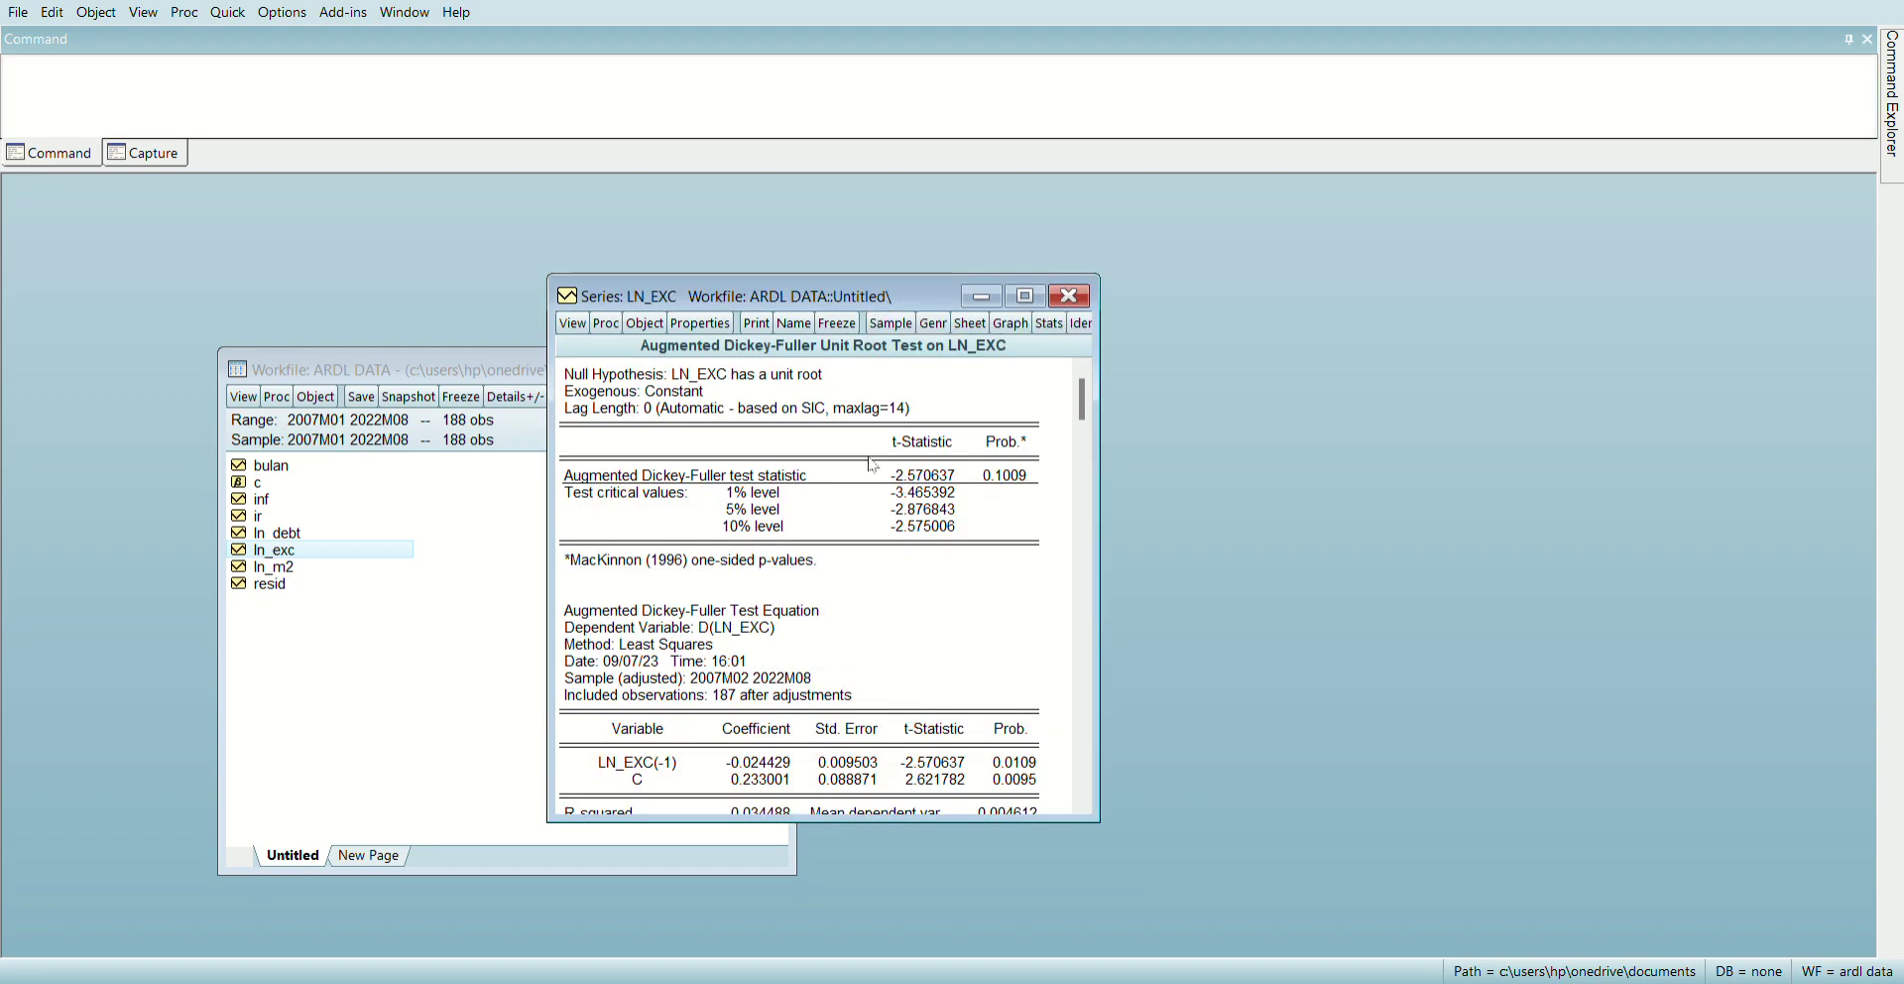
pyautogui.moveTo(859, 302); pyautogui.dragTo(744, 246)
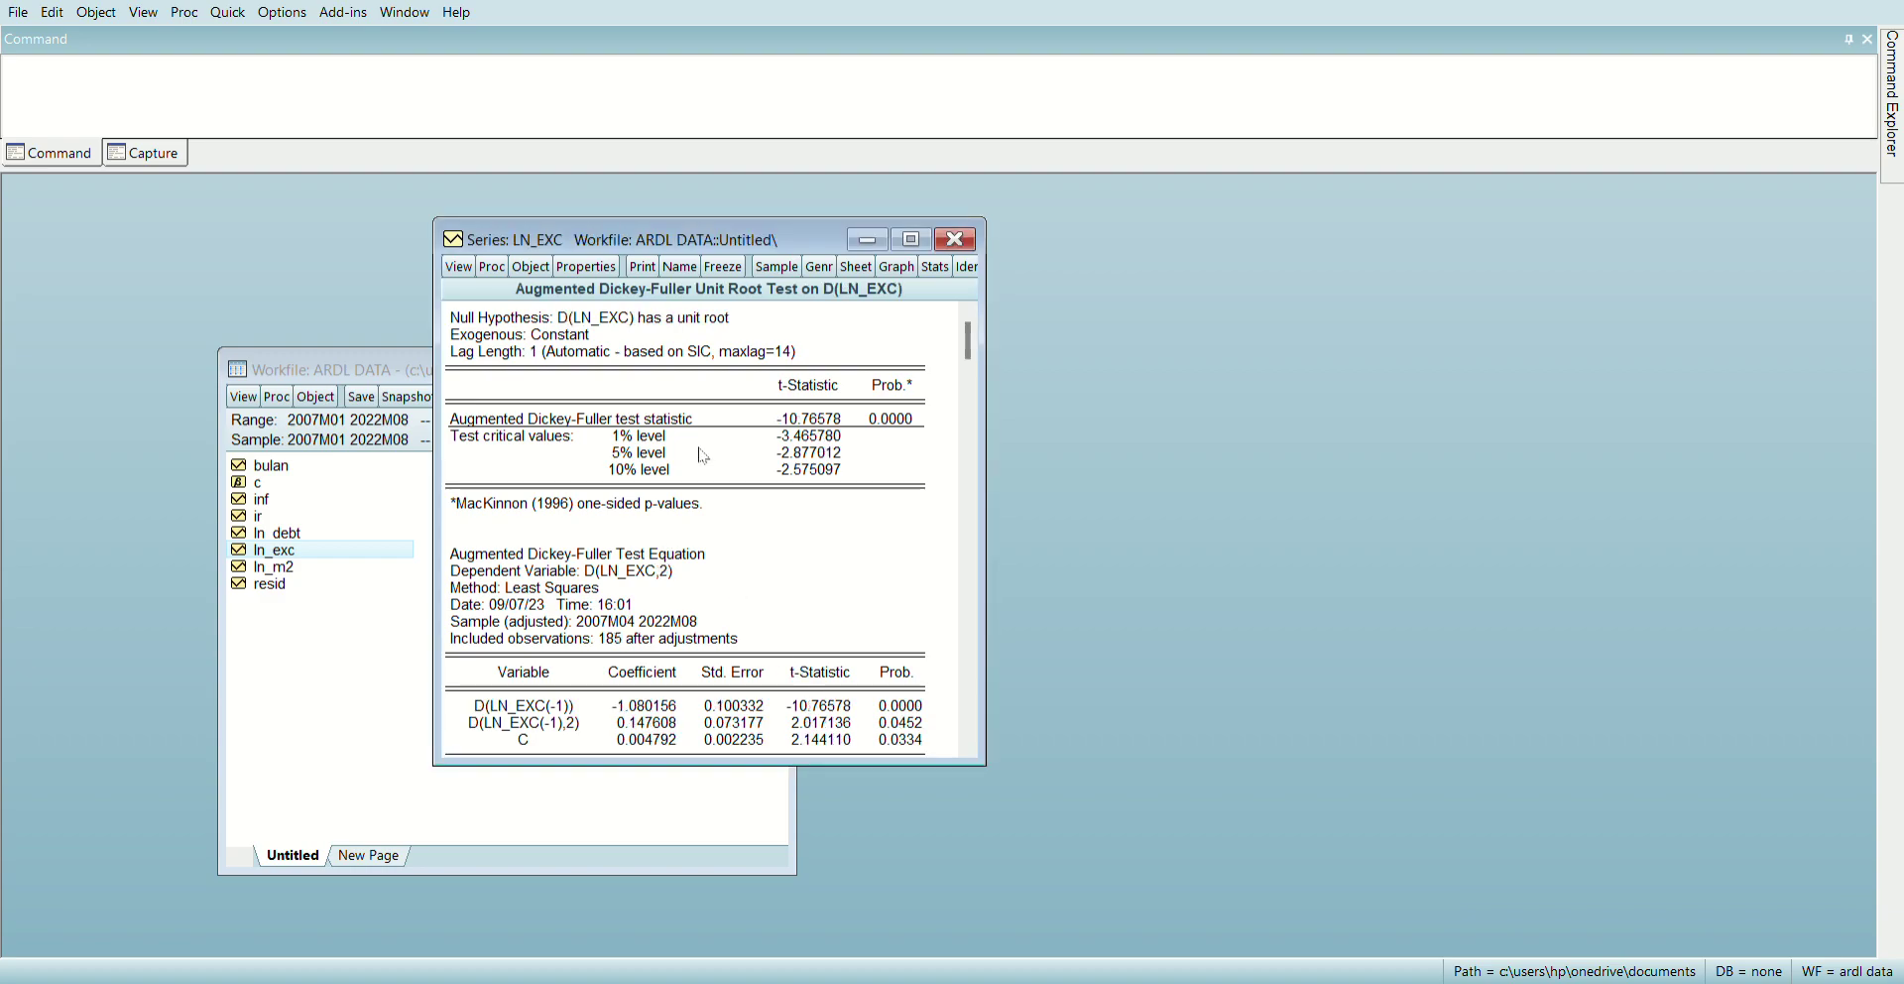
pyautogui.click(953, 241)
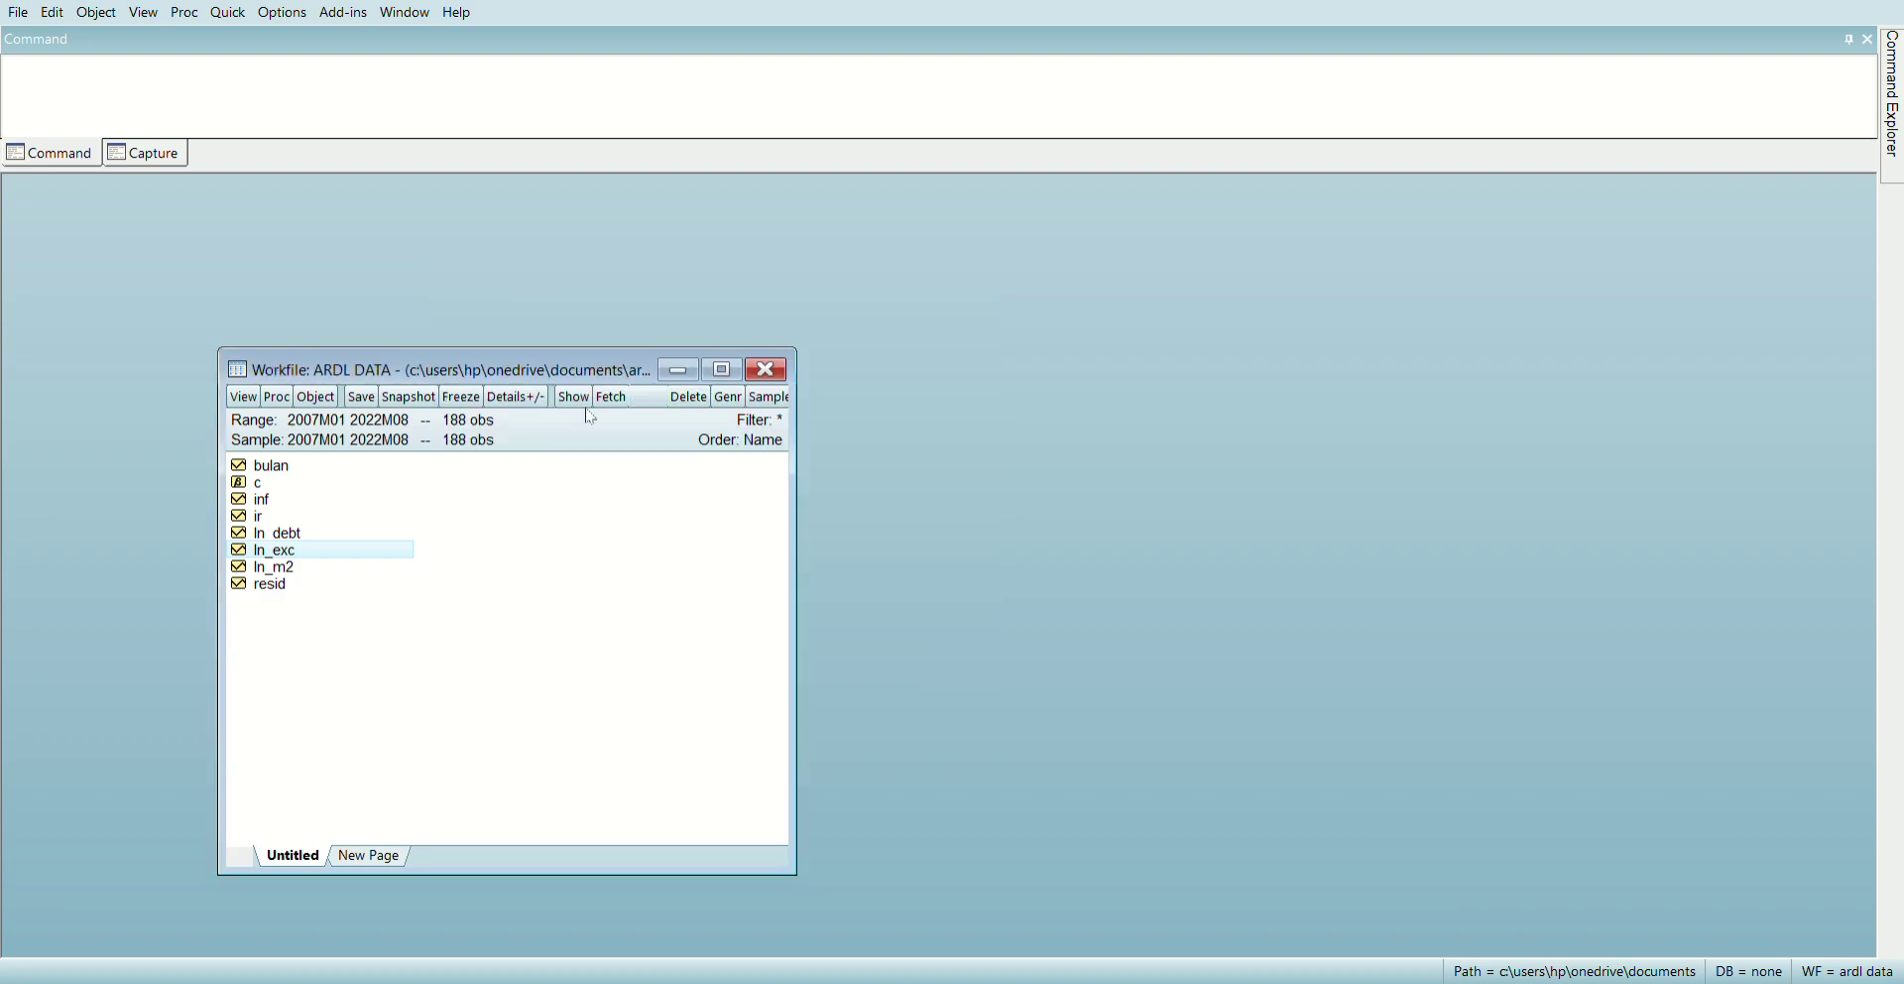
# - Run Augmented Dickey-Fuller unit root tests with a constant on the ln_m2 series, at level and at first difference
pyautogui.doubleClick(279, 571)
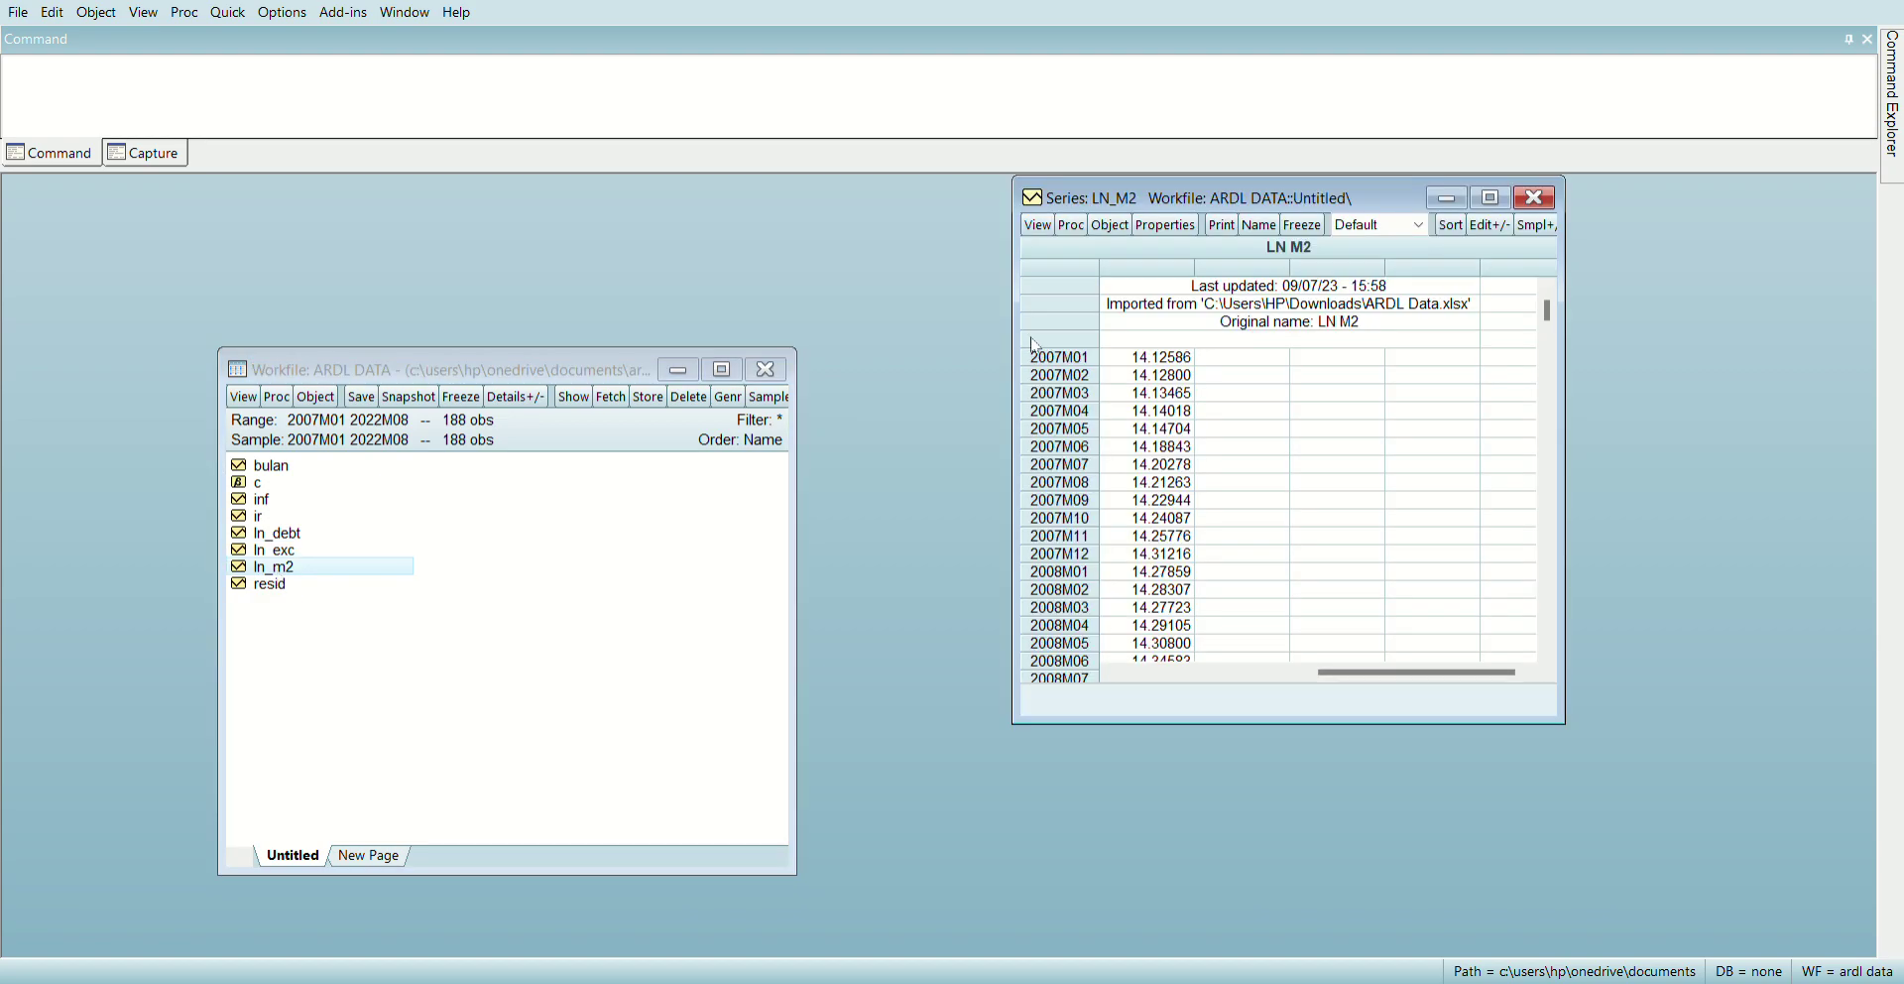
pyautogui.moveTo(1079, 203); pyautogui.dragTo(519, 244)
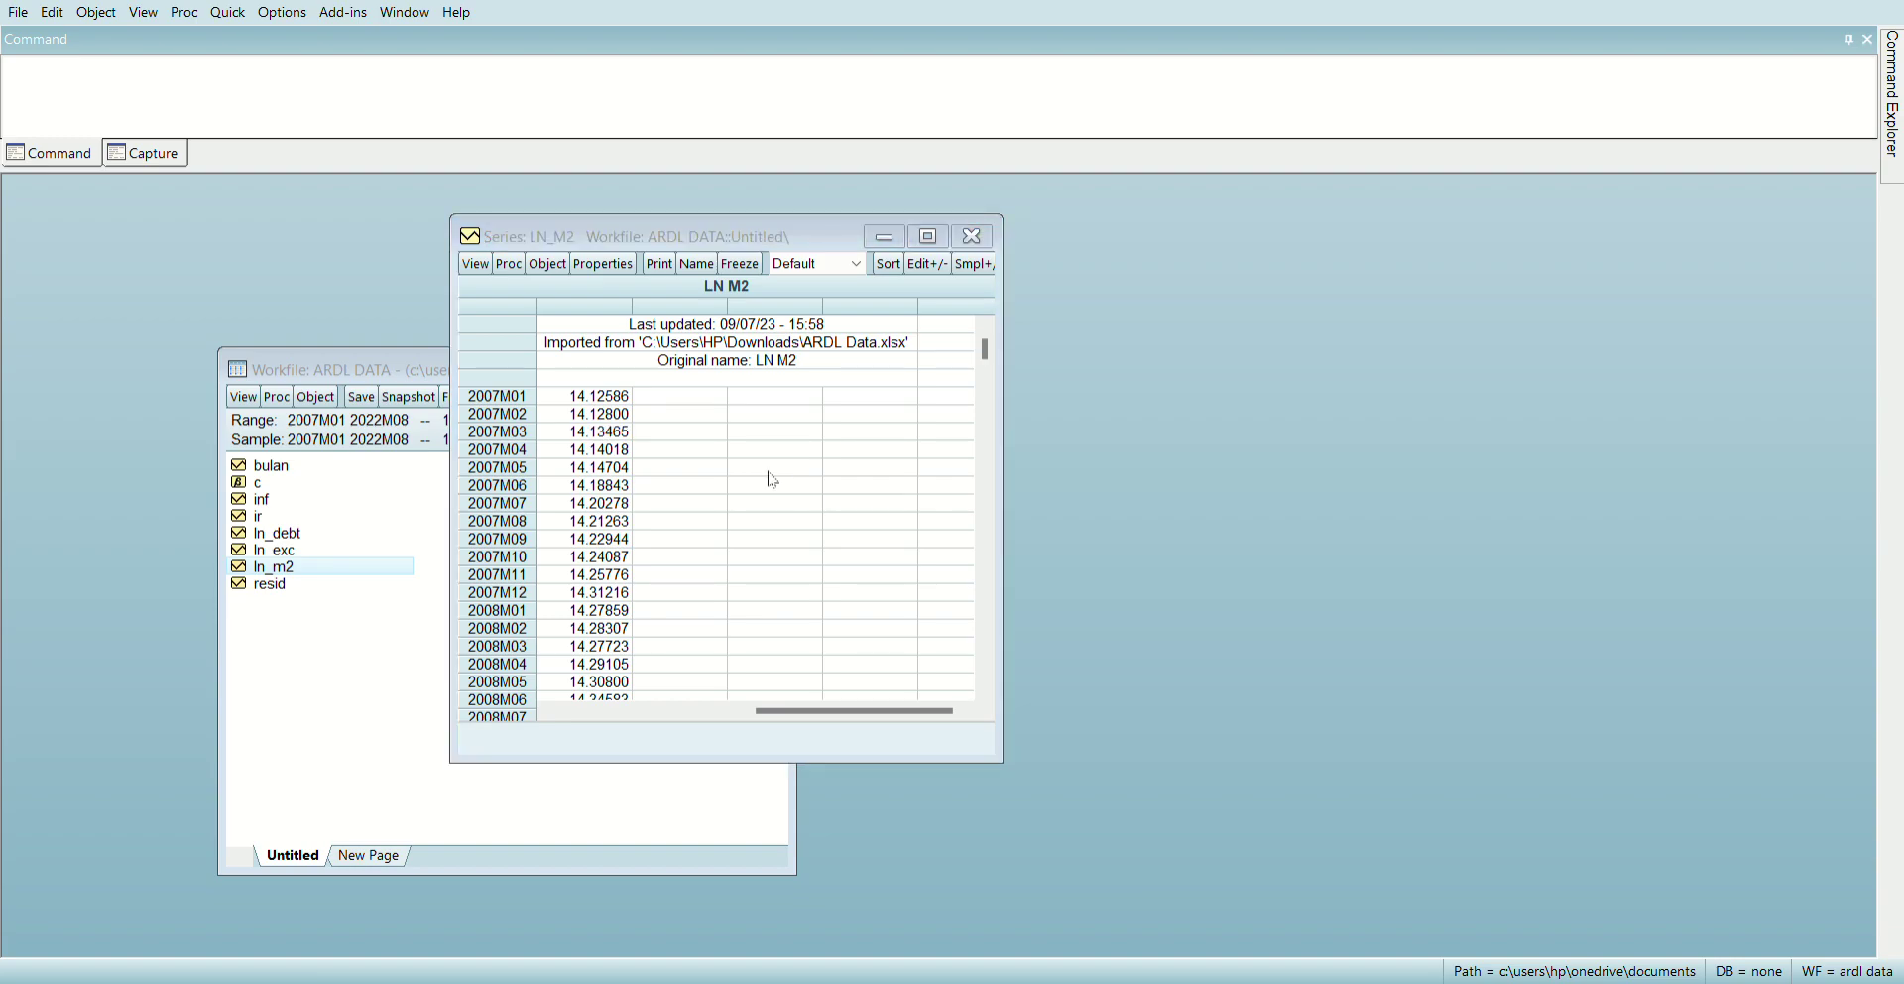
pyautogui.click(789, 655)
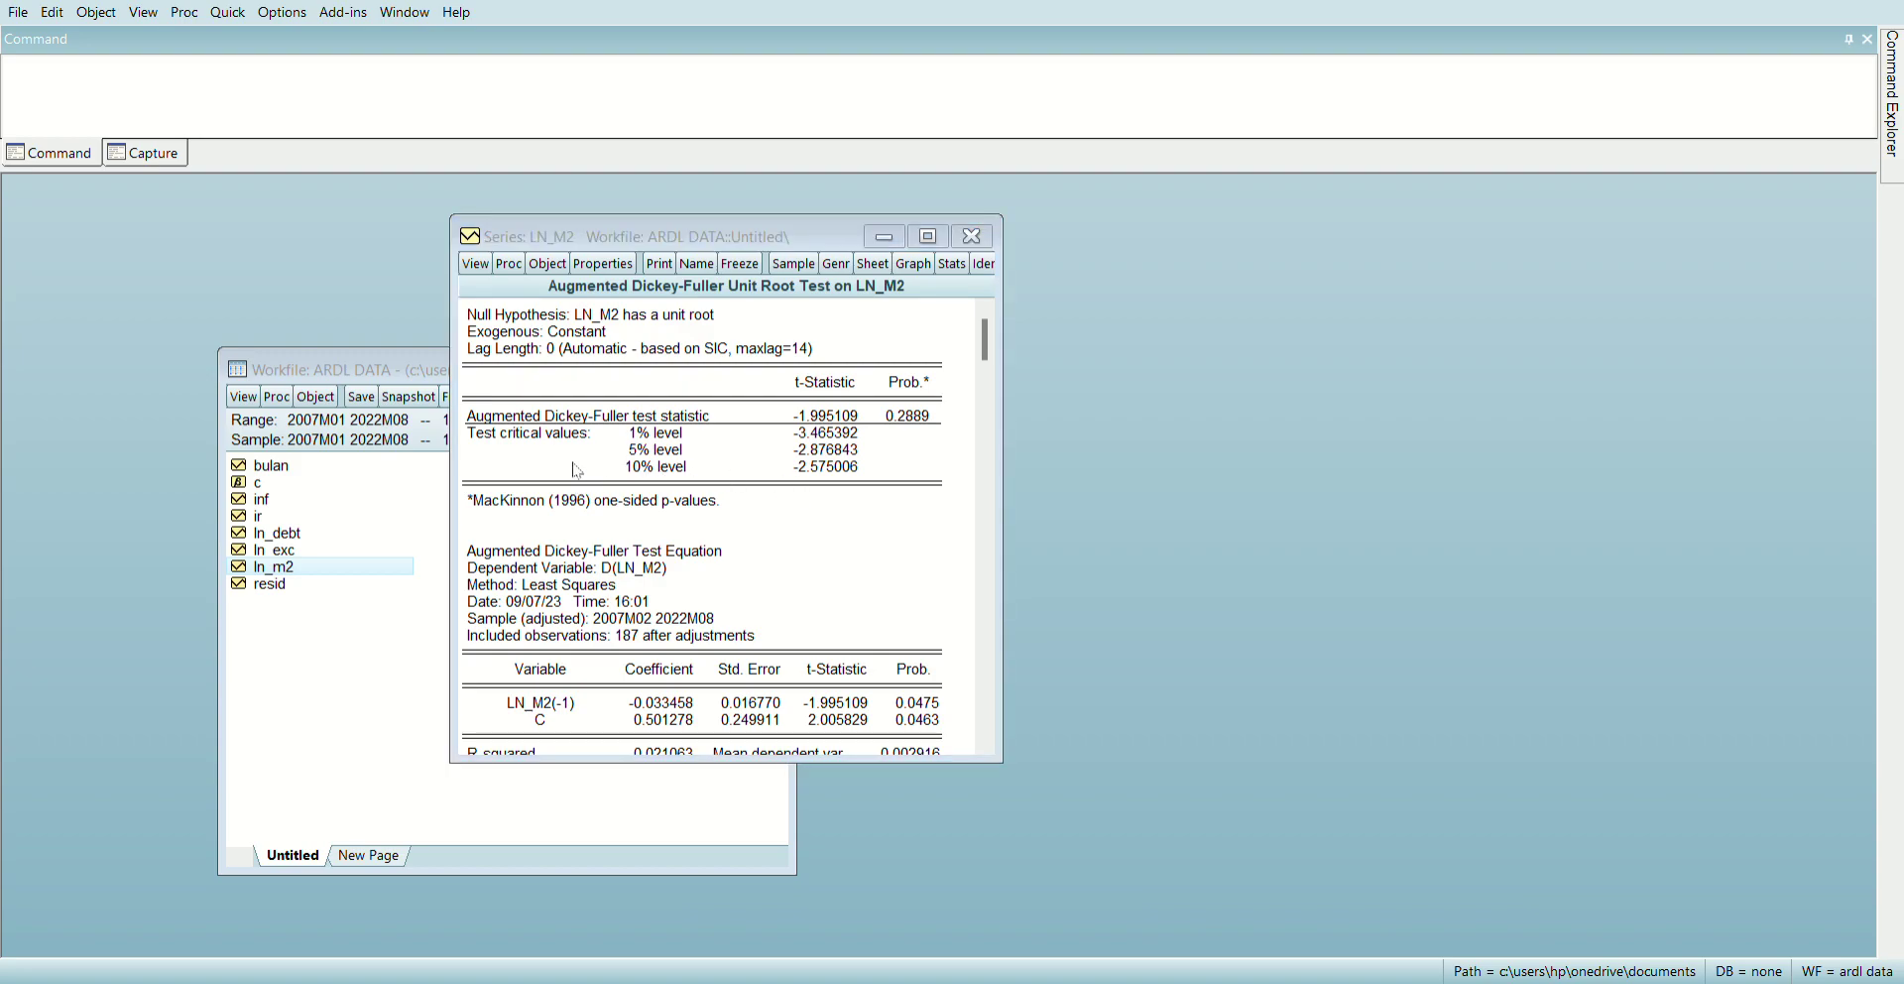
pyautogui.click(813, 653)
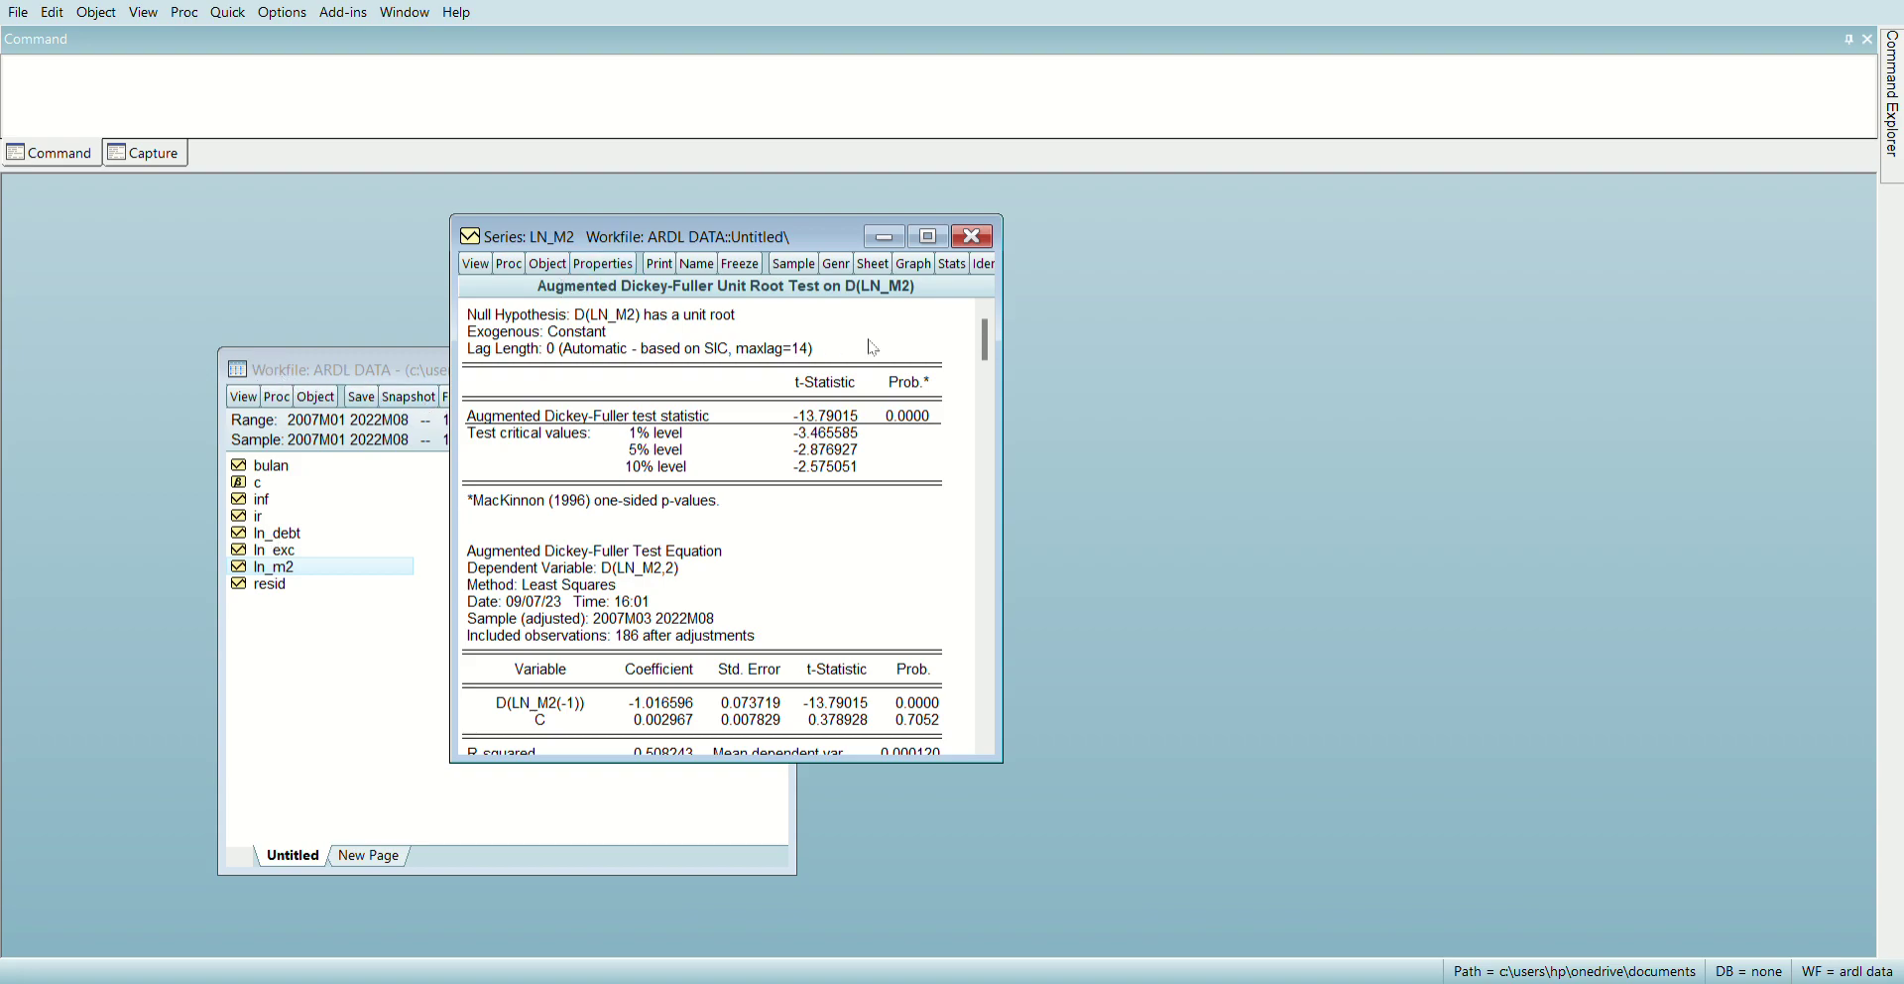
pyautogui.click(980, 236)
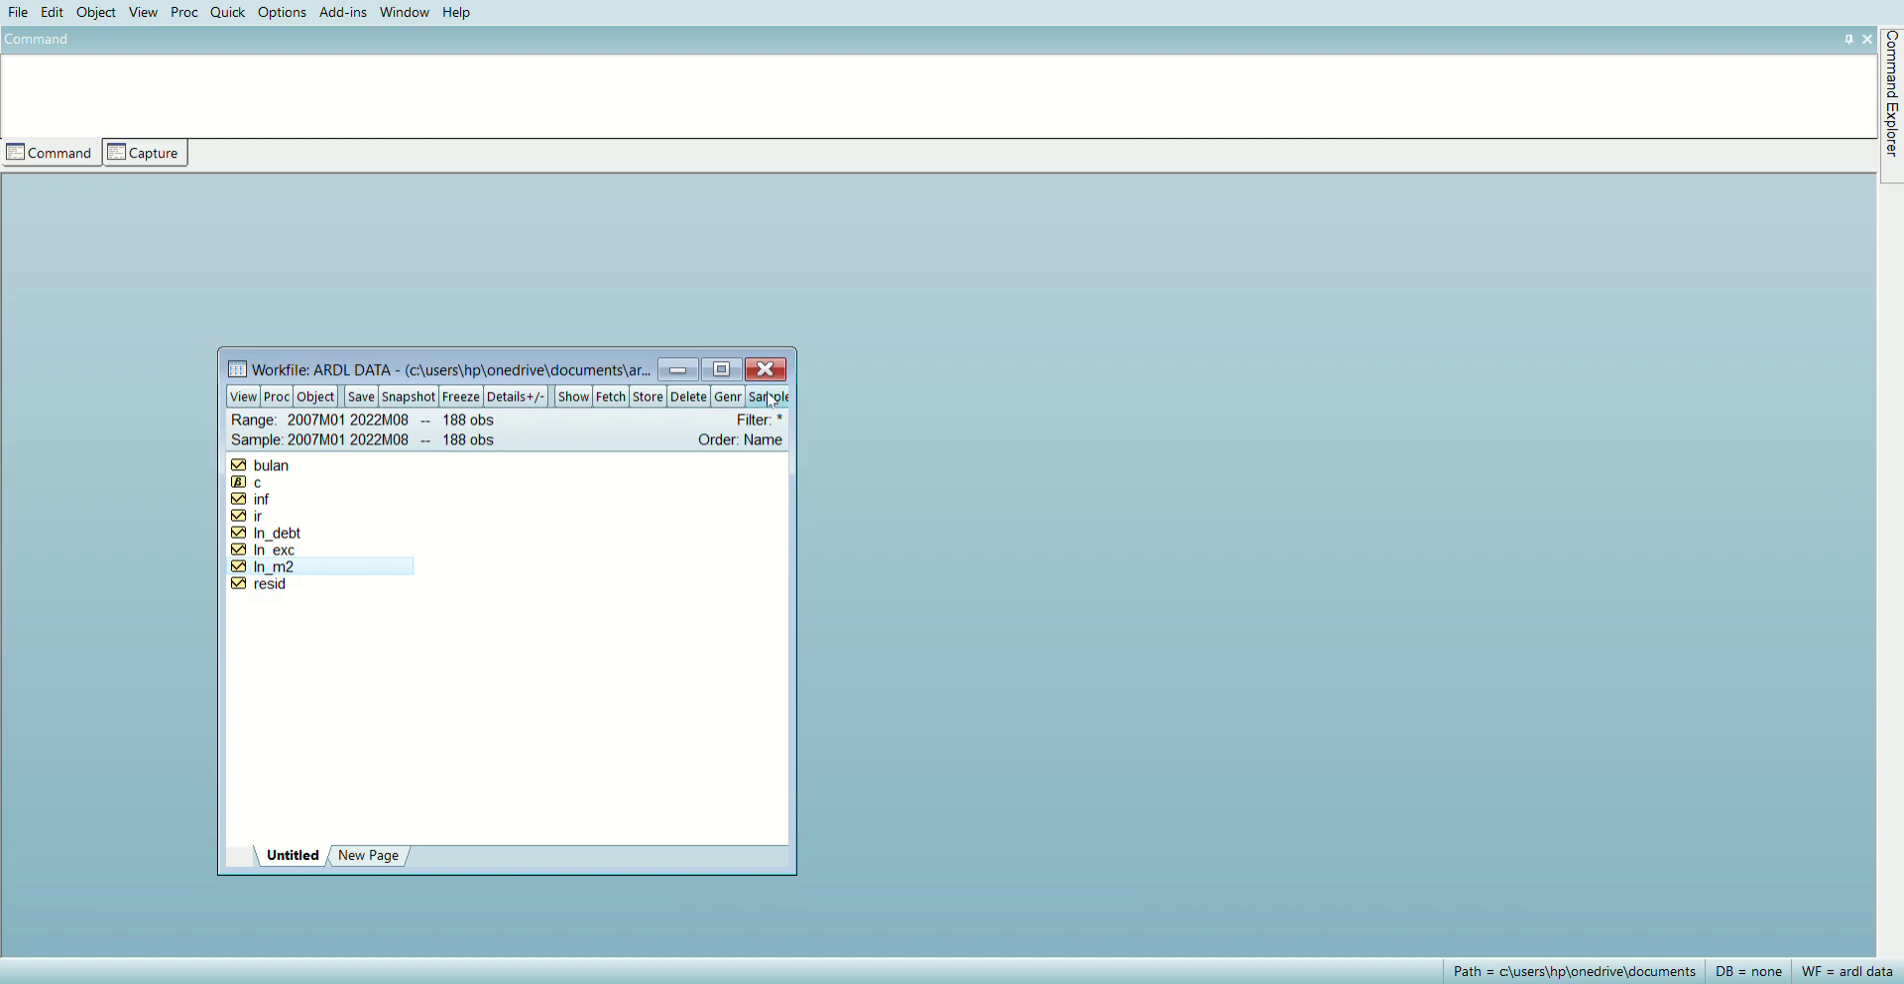
# - Group inf, ir, ln_debt, ln_exc and ln_m2 and run a Johansen cointegration test with a linear deterministic trend and lags 1 to 4
pyautogui.click(268, 503)
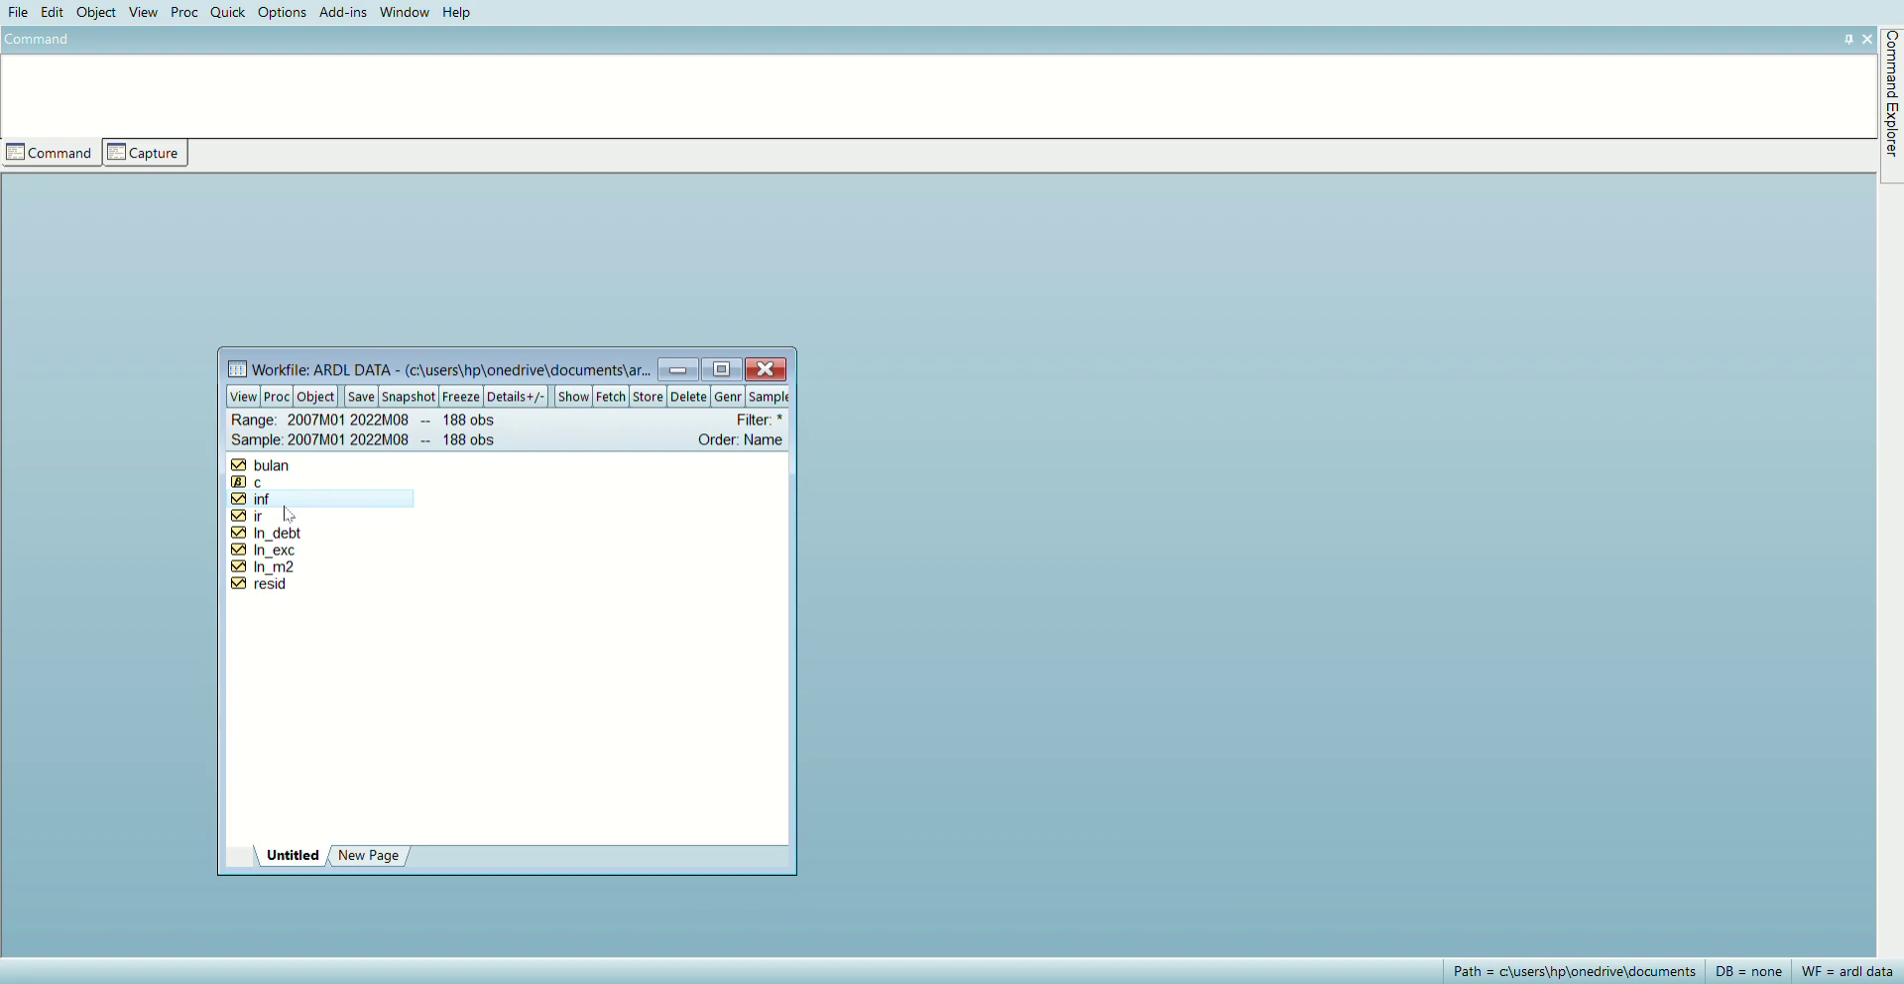
pyautogui.keyDown('ctrl'); pyautogui.click(268, 520); pyautogui.keyUp('ctrl')
pyautogui.keyDown('ctrl'); pyautogui.click(279, 536); pyautogui.keyUp('ctrl')
pyautogui.keyDown('ctrl'); pyautogui.click(281, 551); pyautogui.keyUp('ctrl')
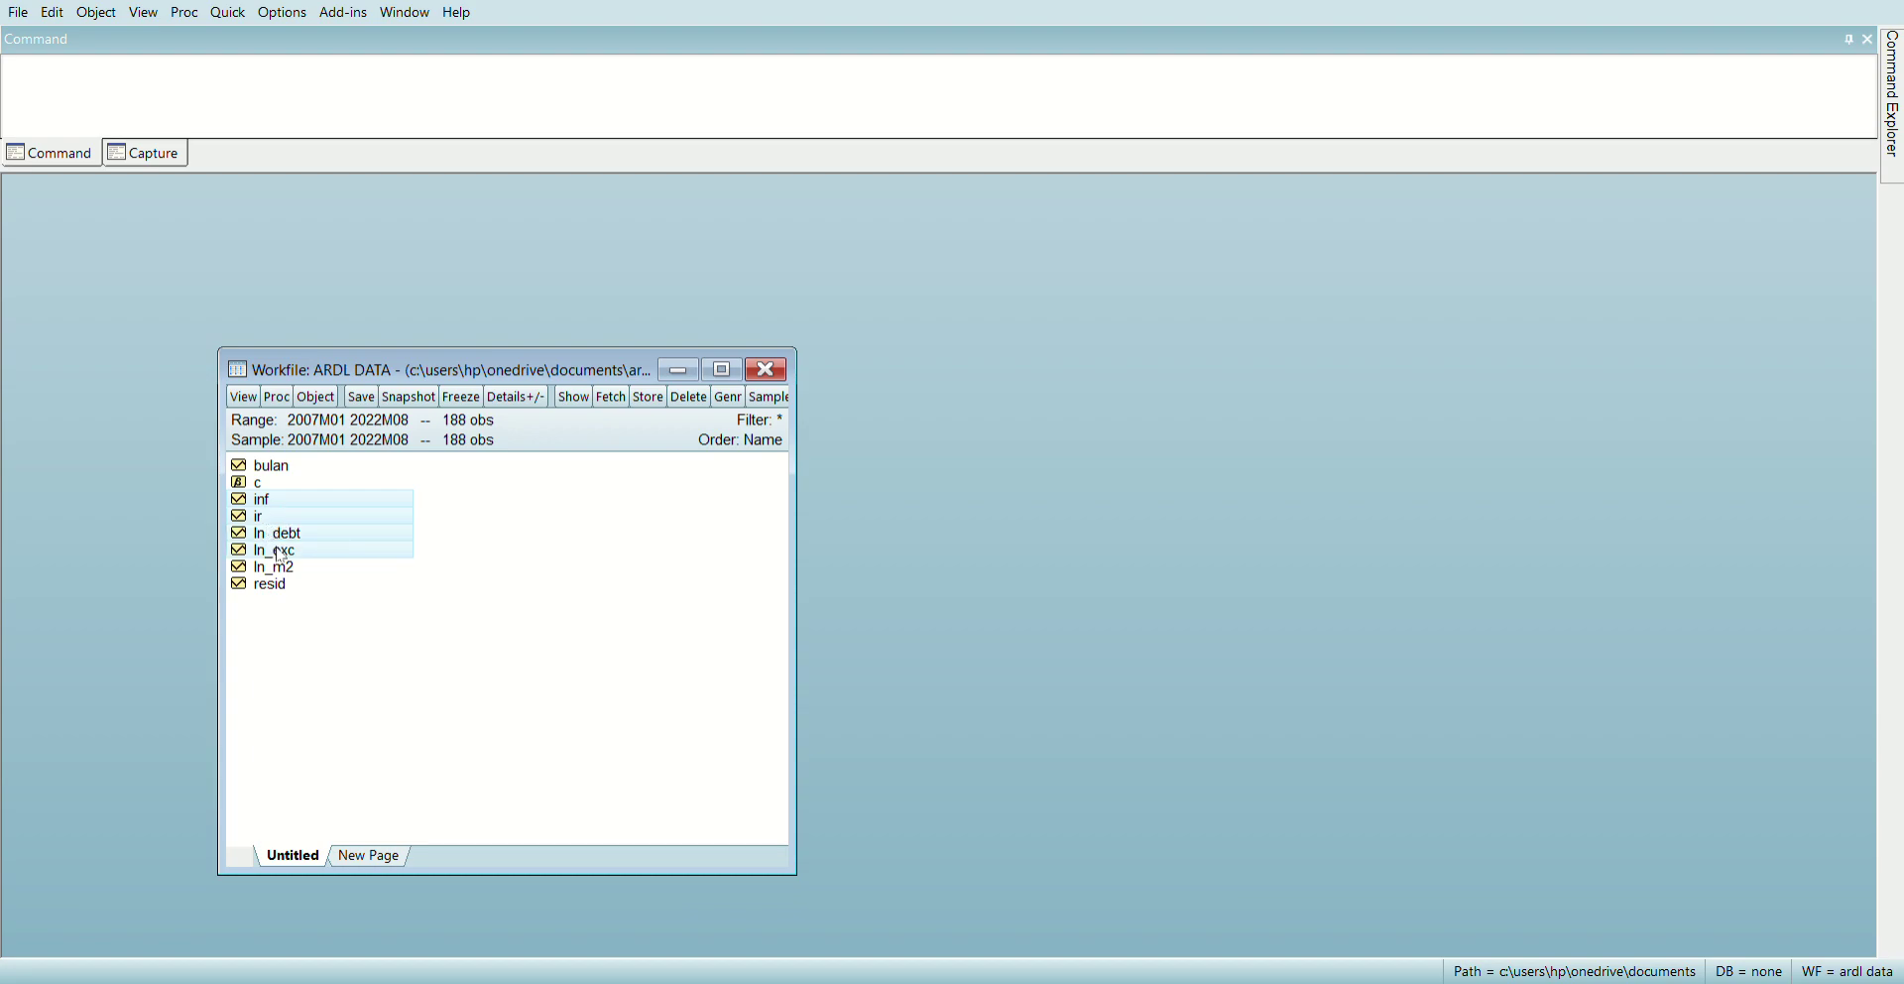
pyautogui.keyDown('ctrl'); pyautogui.click(283, 569); pyautogui.keyUp('ctrl')
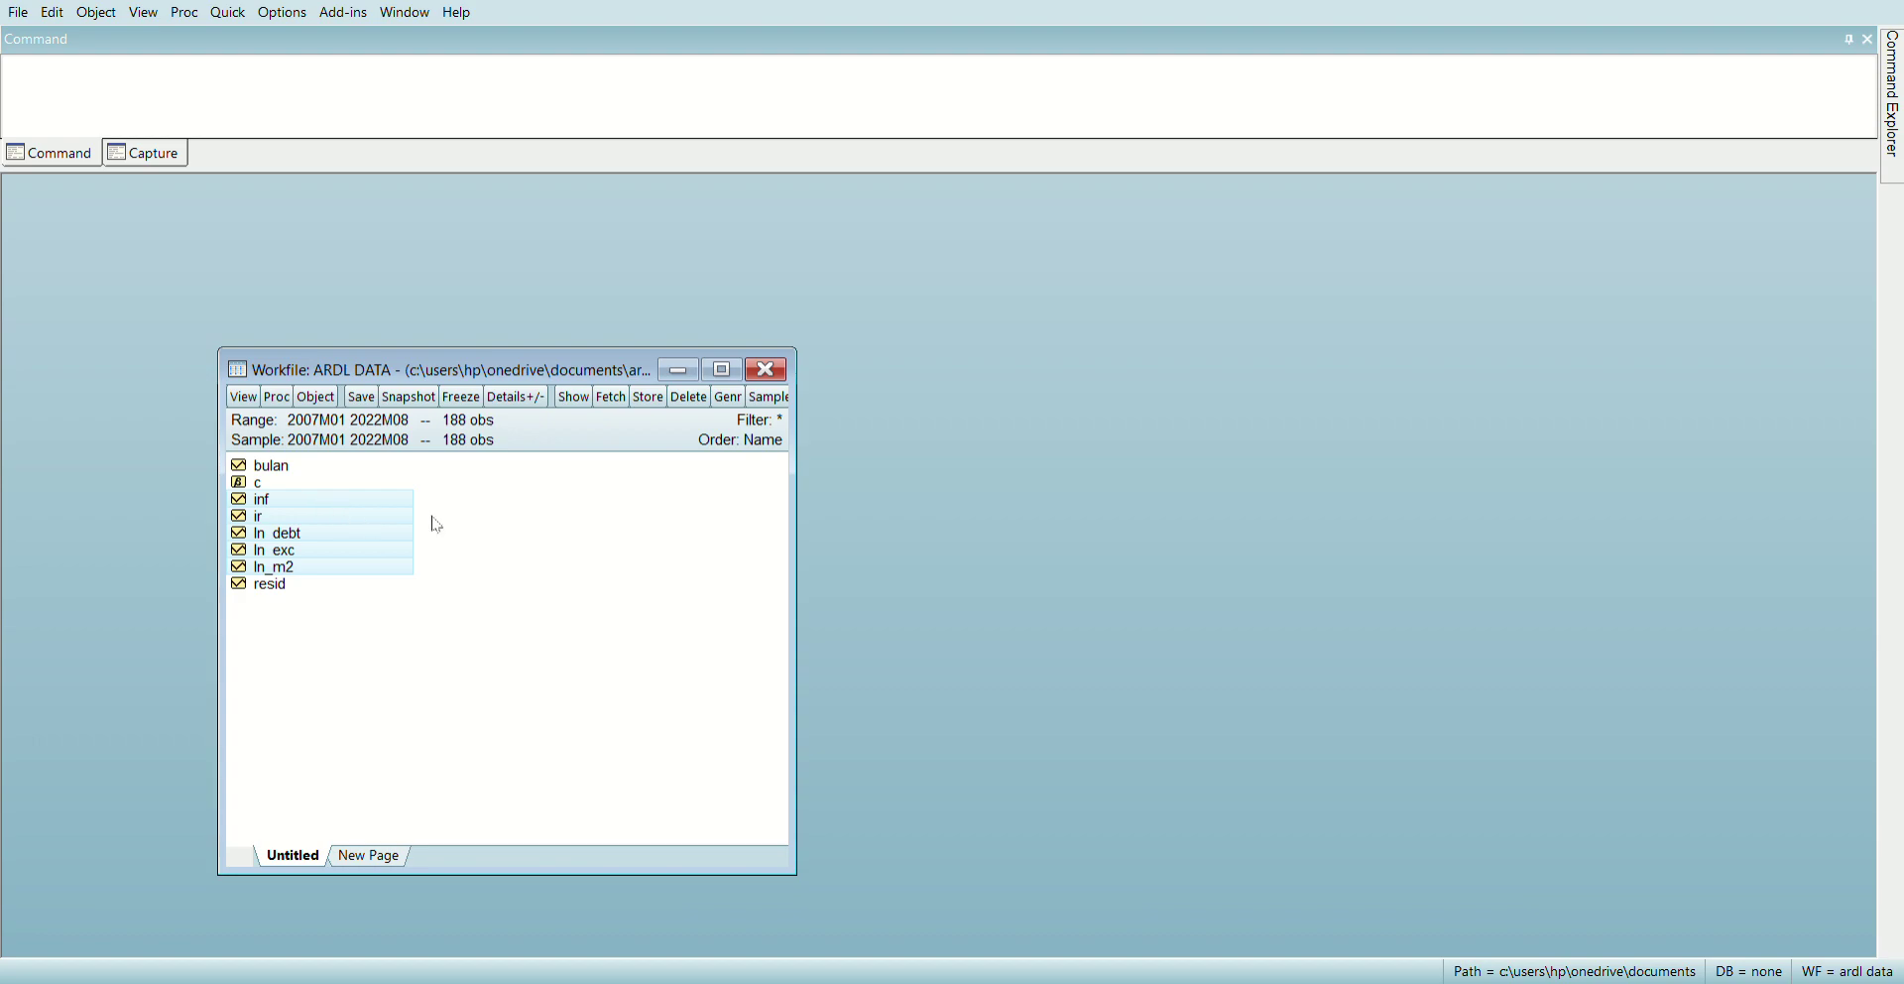
pyautogui.doubleClick(590, 528)
pyautogui.moveTo(1260, 220); pyautogui.dragTo(767, 185)
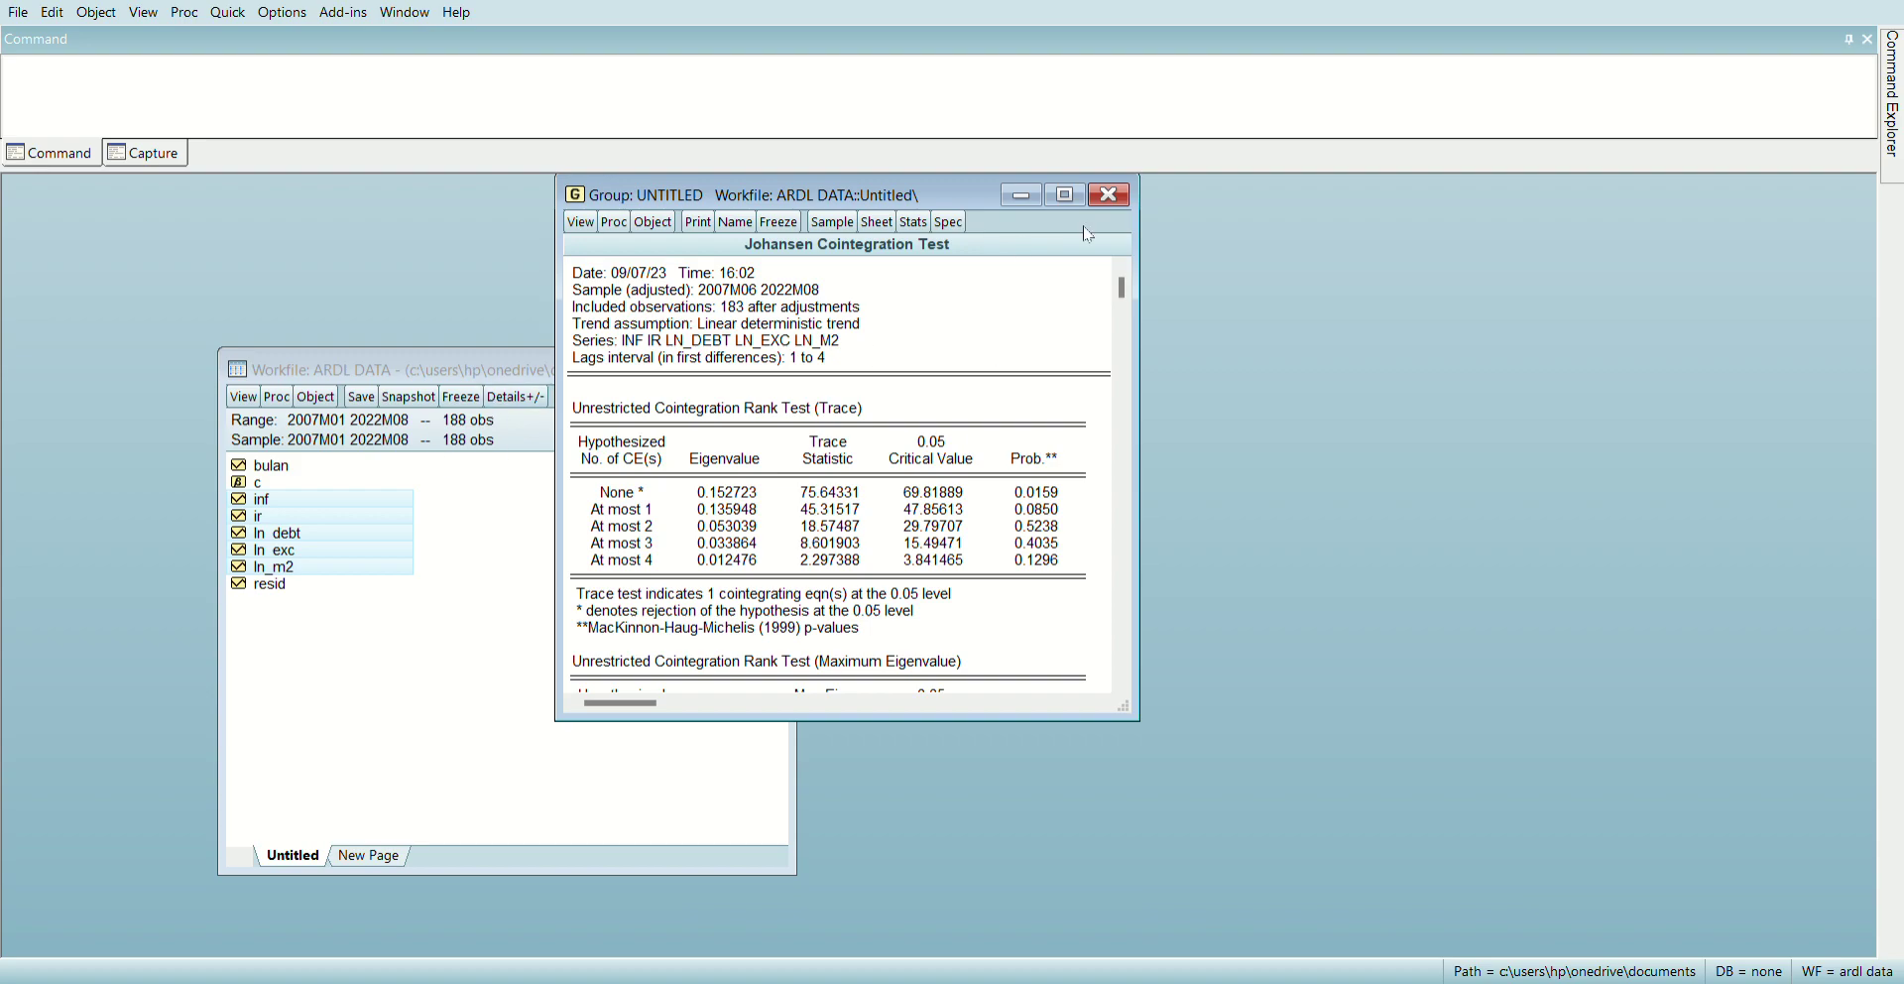
pyautogui.click(1113, 201)
# - Estimate an ARDL equation of D(INF) on D(IR), LN_DEBT, D(LN_EXC) and D(LN_M2), with a constant, maximum 4 lags and automatic AIC selection
pyautogui.click(922, 541)
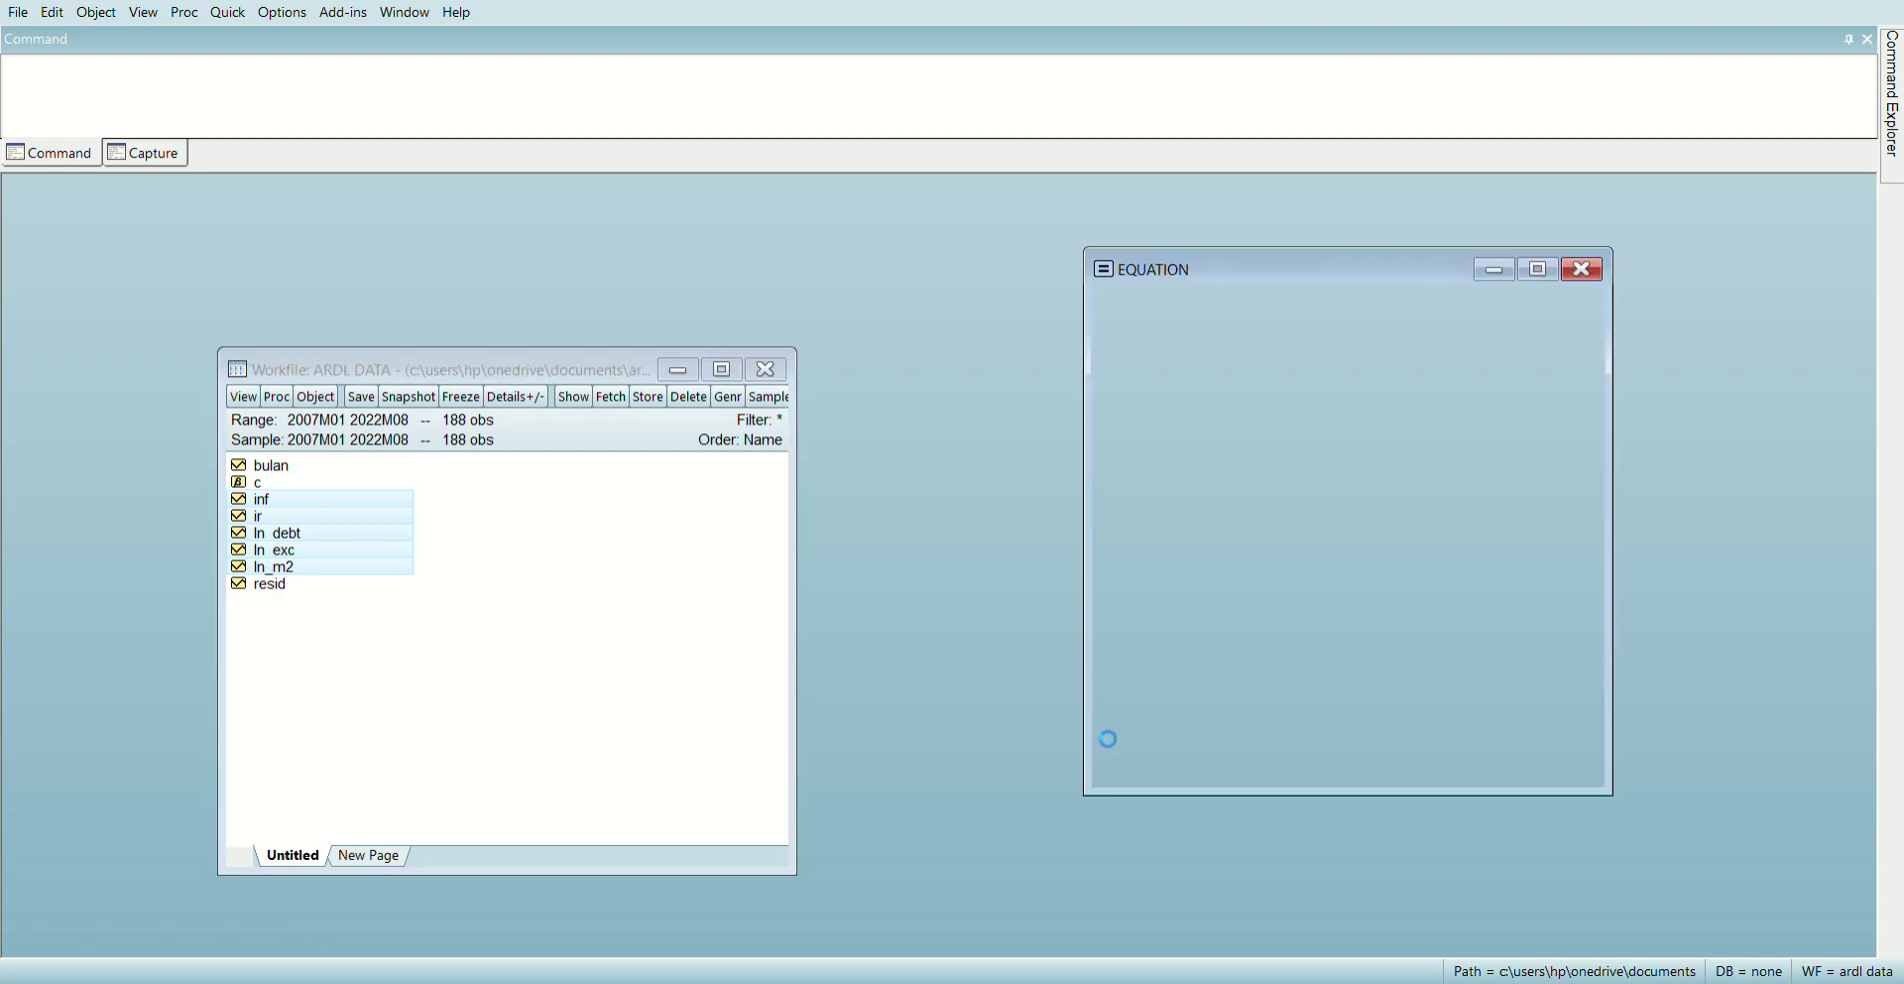
pyautogui.moveTo(1431, 275); pyautogui.dragTo(736, 258)
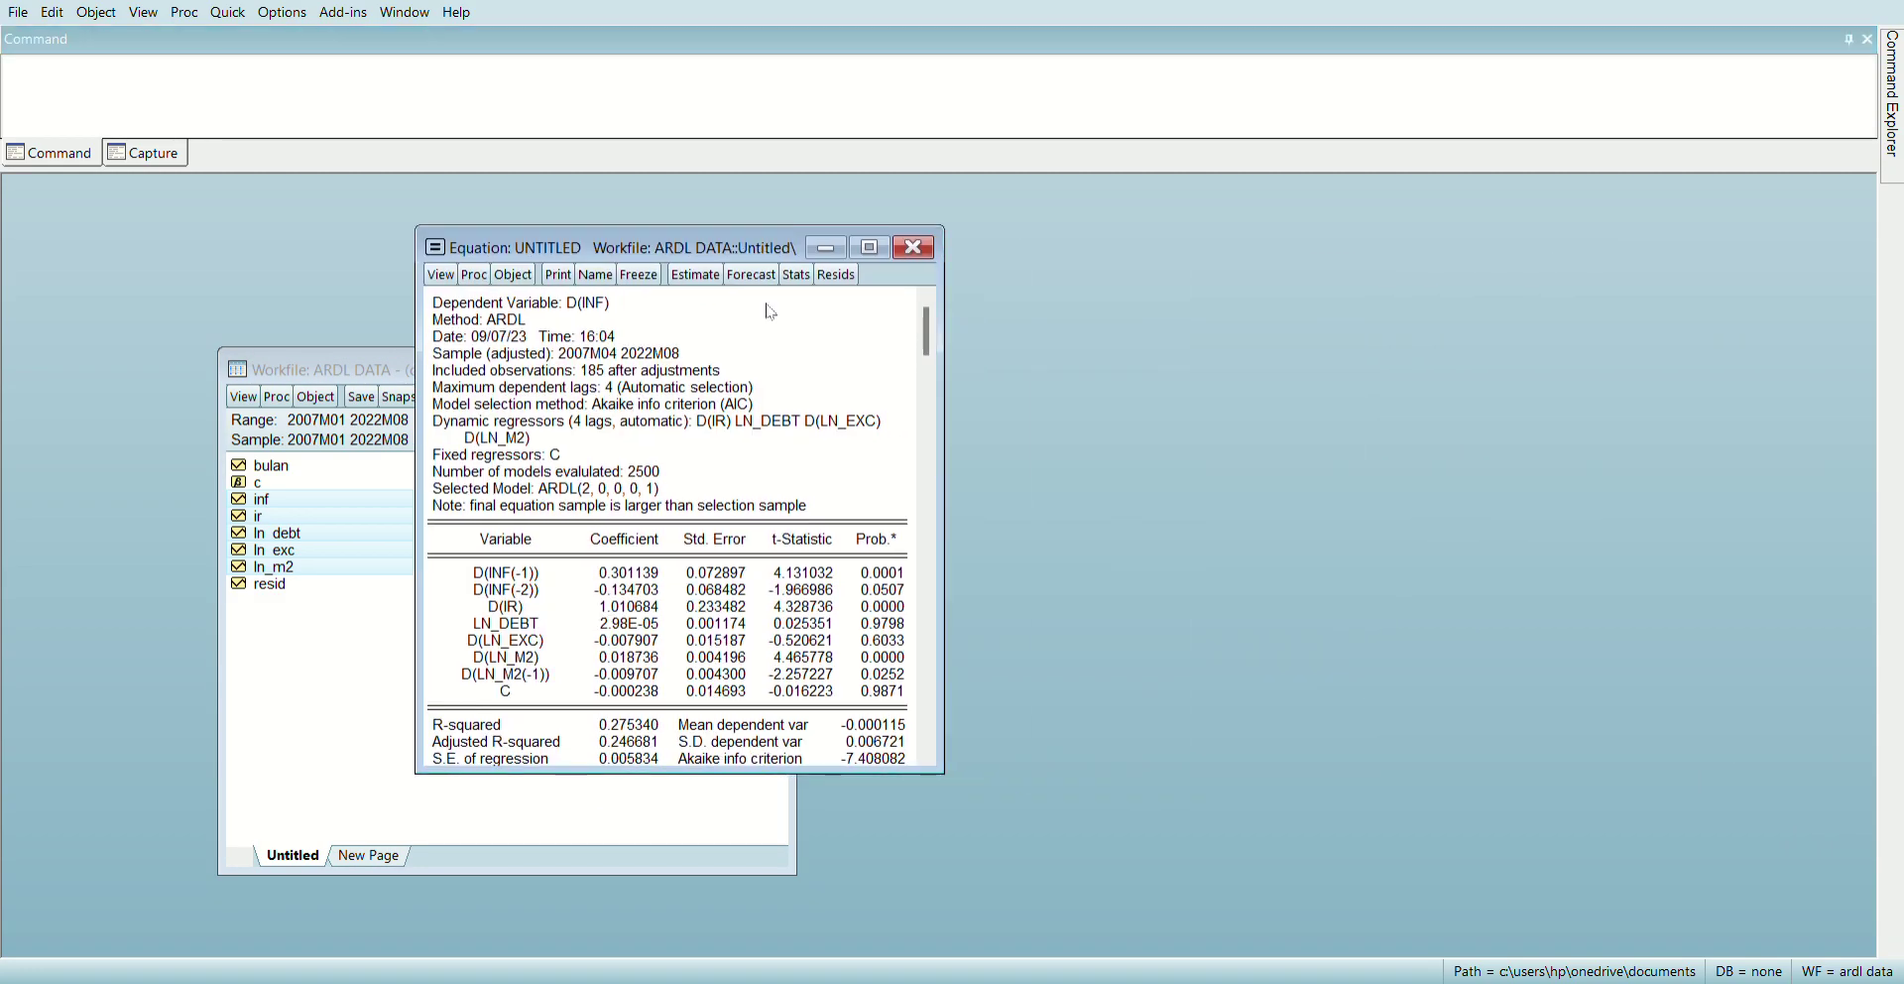
# - Enlarge the equation window, run the ARDL long run form and bounds test, and review the levels equation and F-bounds critical values
pyautogui.moveTo(943, 780); pyautogui.dragTo(1082, 898)
pyautogui.moveTo(822, 243); pyautogui.dragTo(1079, 182)
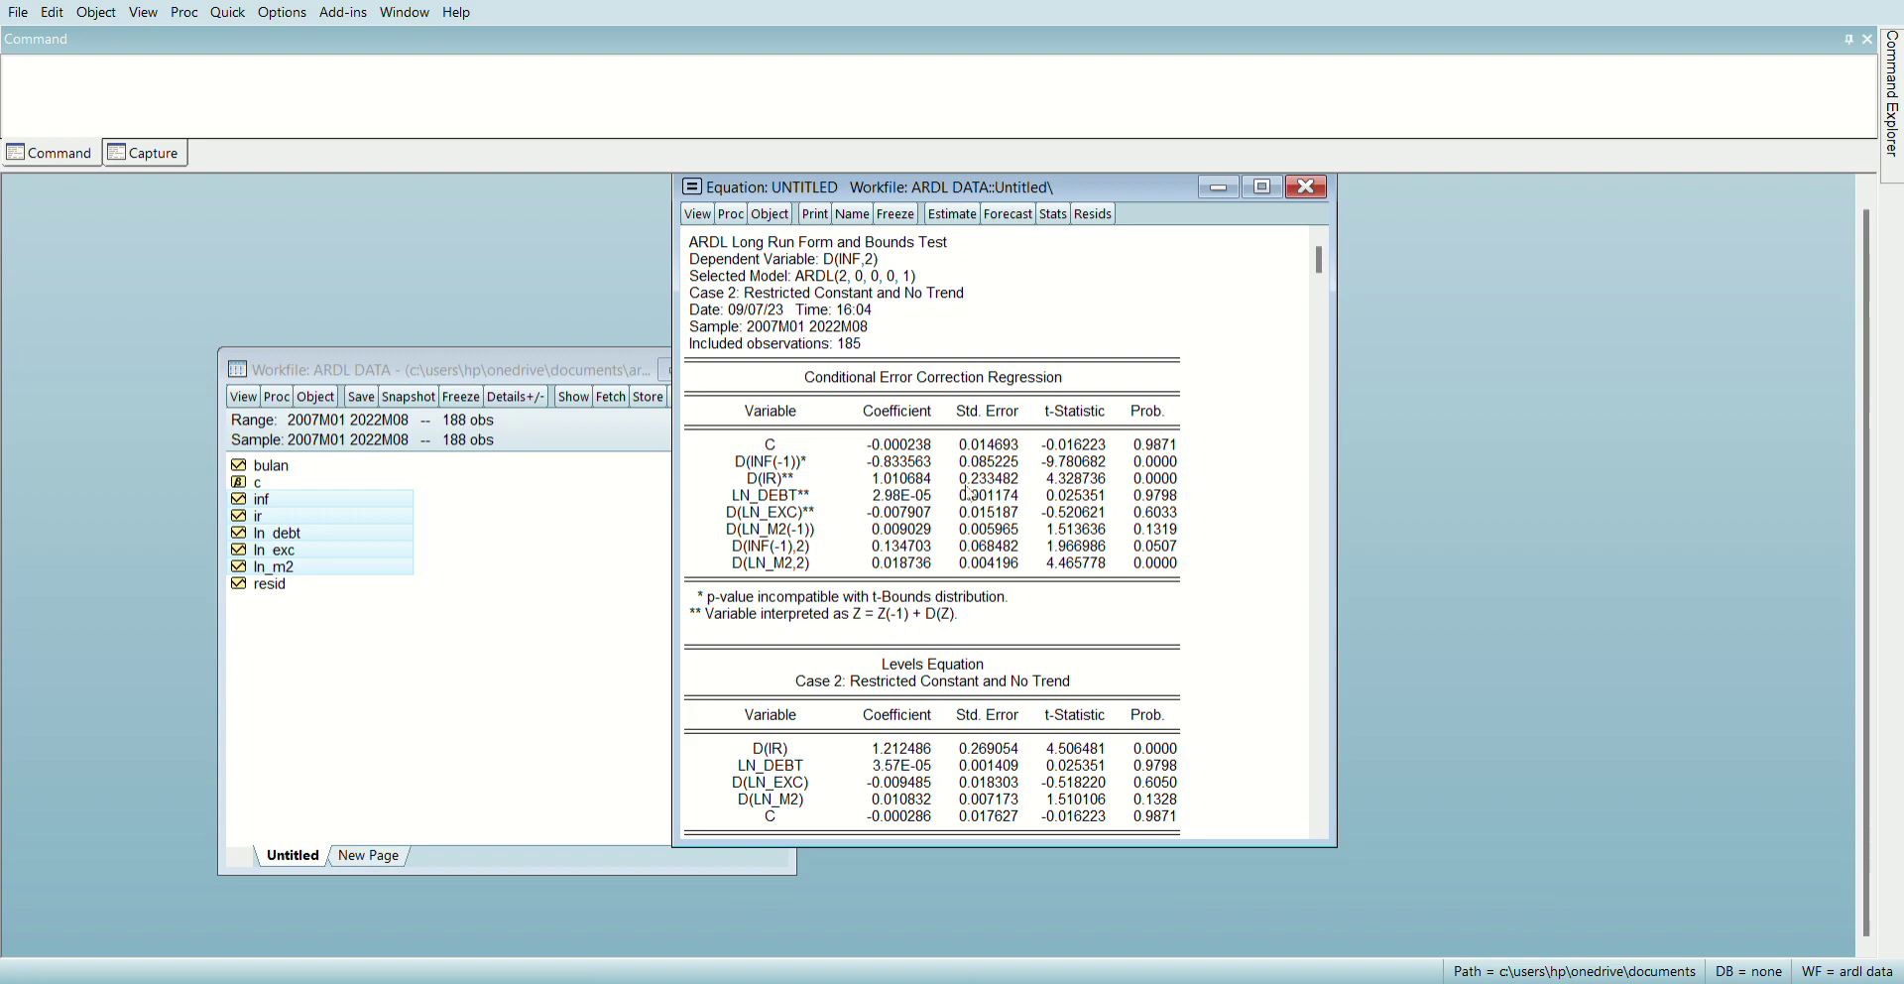
pyautogui.scroll(-3, 914, 529)
pyautogui.moveTo(1330, 357); pyautogui.dragTo(1340, 809)
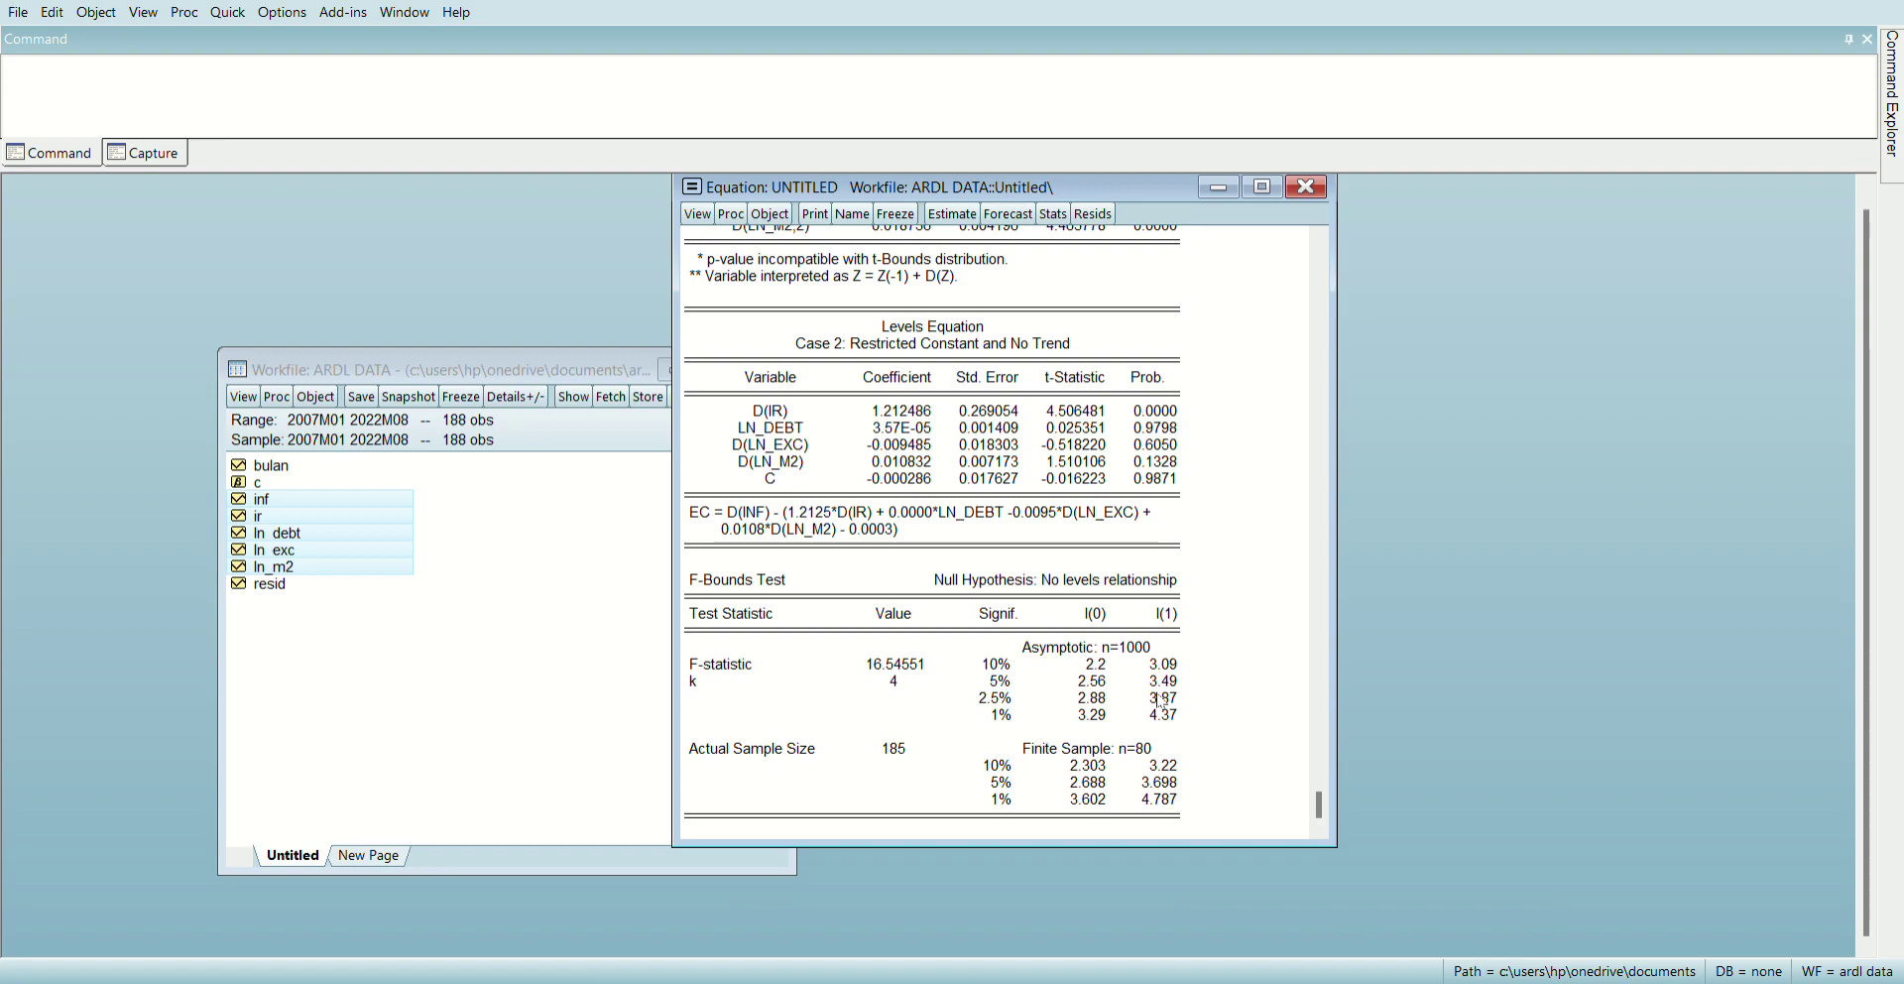
pyautogui.scroll(4, 1165, 698)
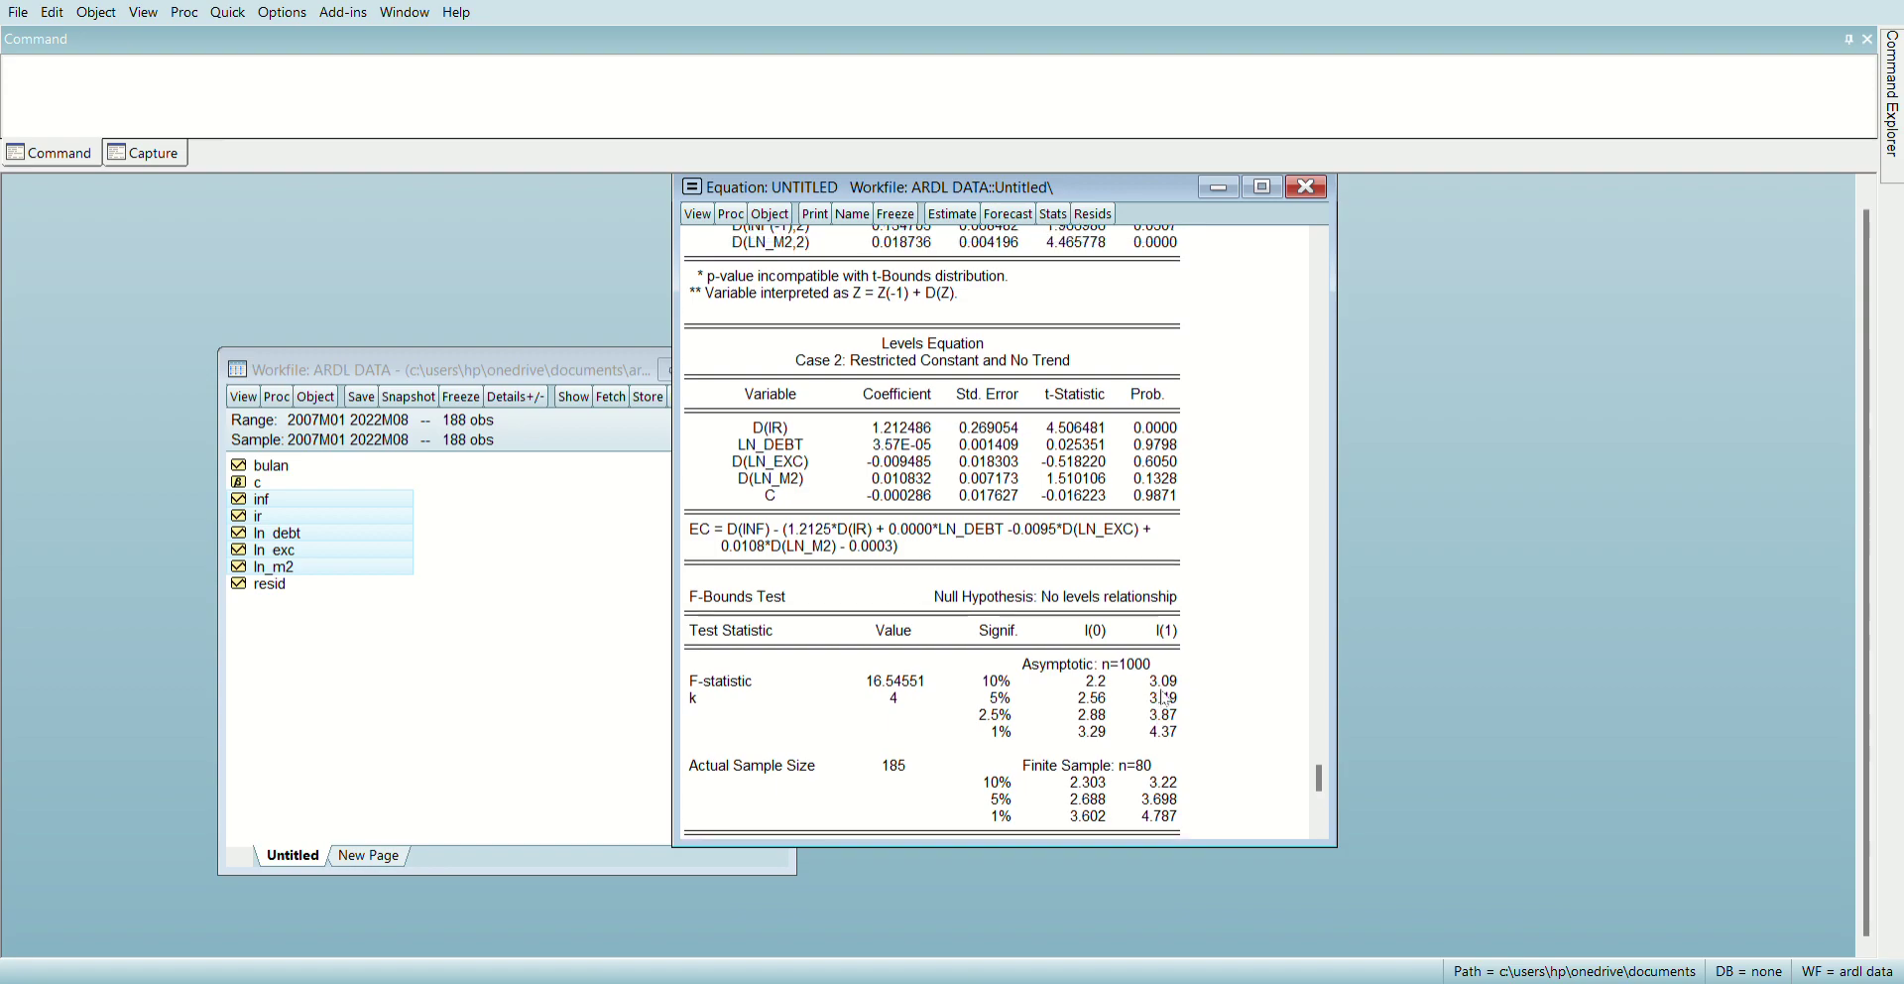
pyautogui.scroll(5, 1164, 705)
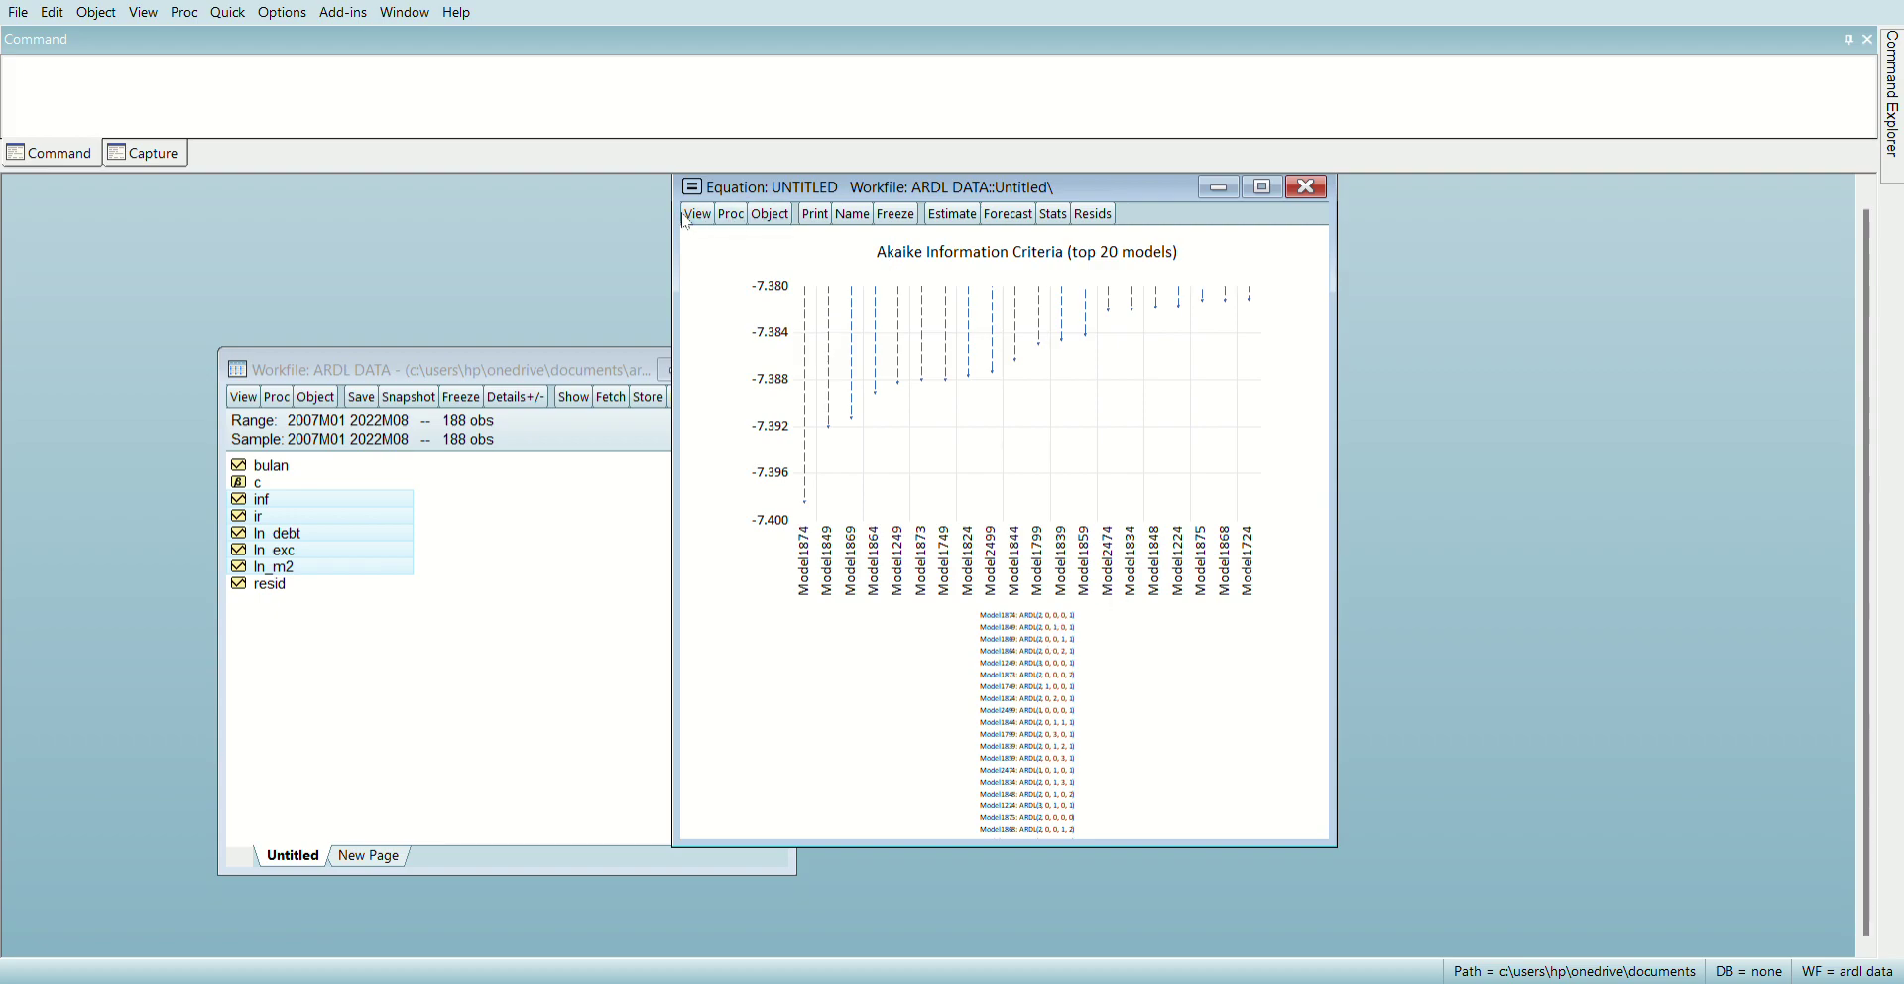
# - Re-estimate the ARDL equation with maximum 2 dependent lags and 1 regressor lag under AIC, and examine the coefficients and Prob(F-statistic)
pyautogui.click(957, 218)
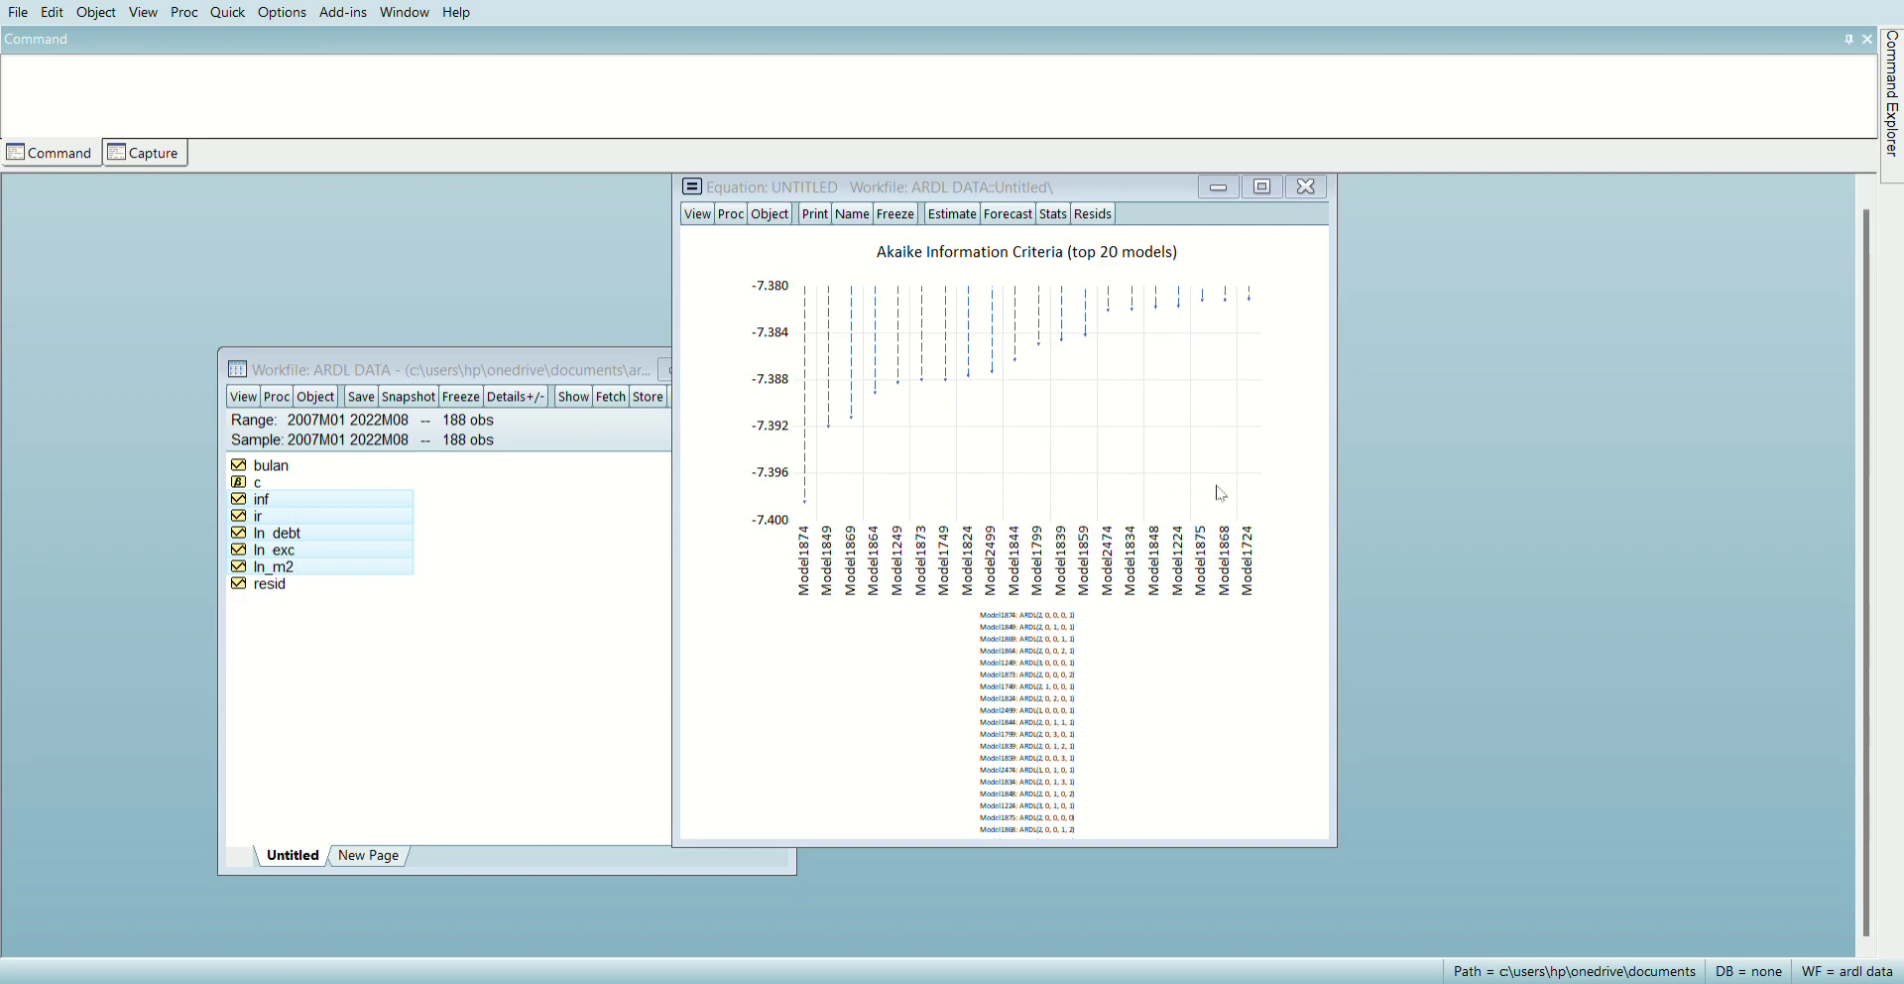
pyautogui.click(1129, 750)
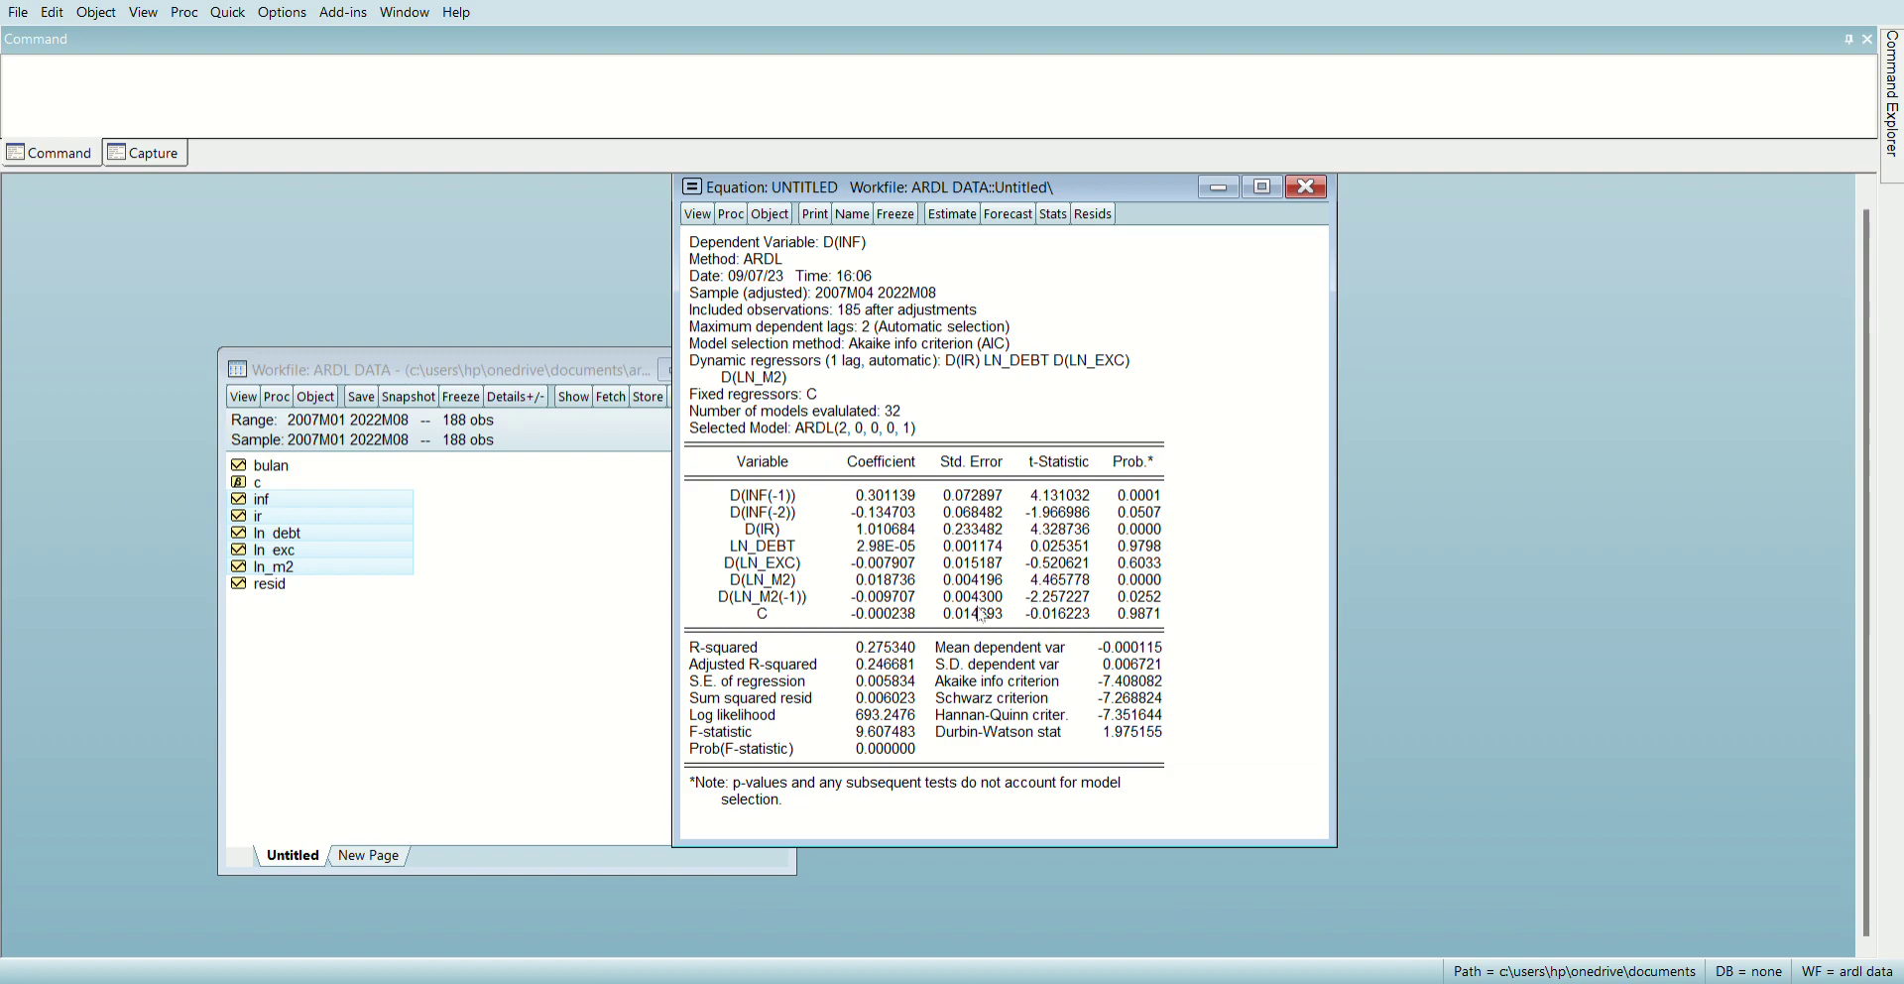
pyautogui.moveTo(744, 498); pyautogui.dragTo(1183, 625)
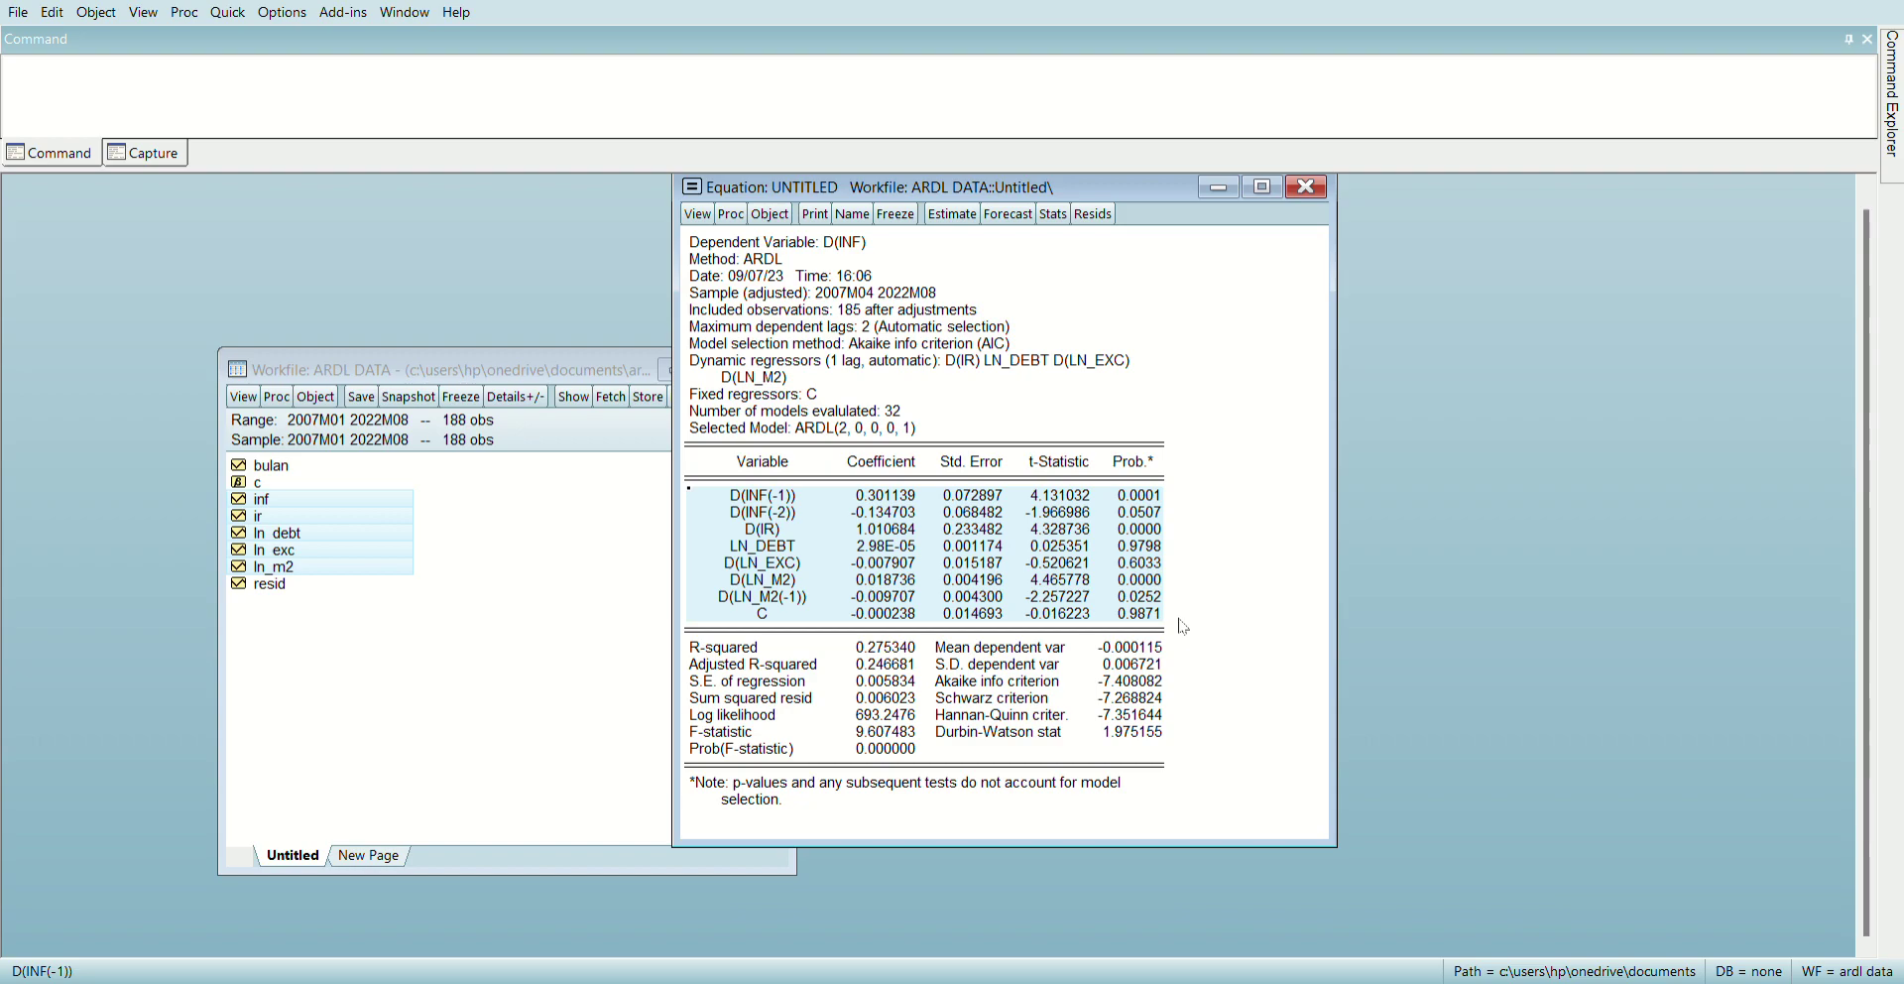
pyautogui.click(747, 531)
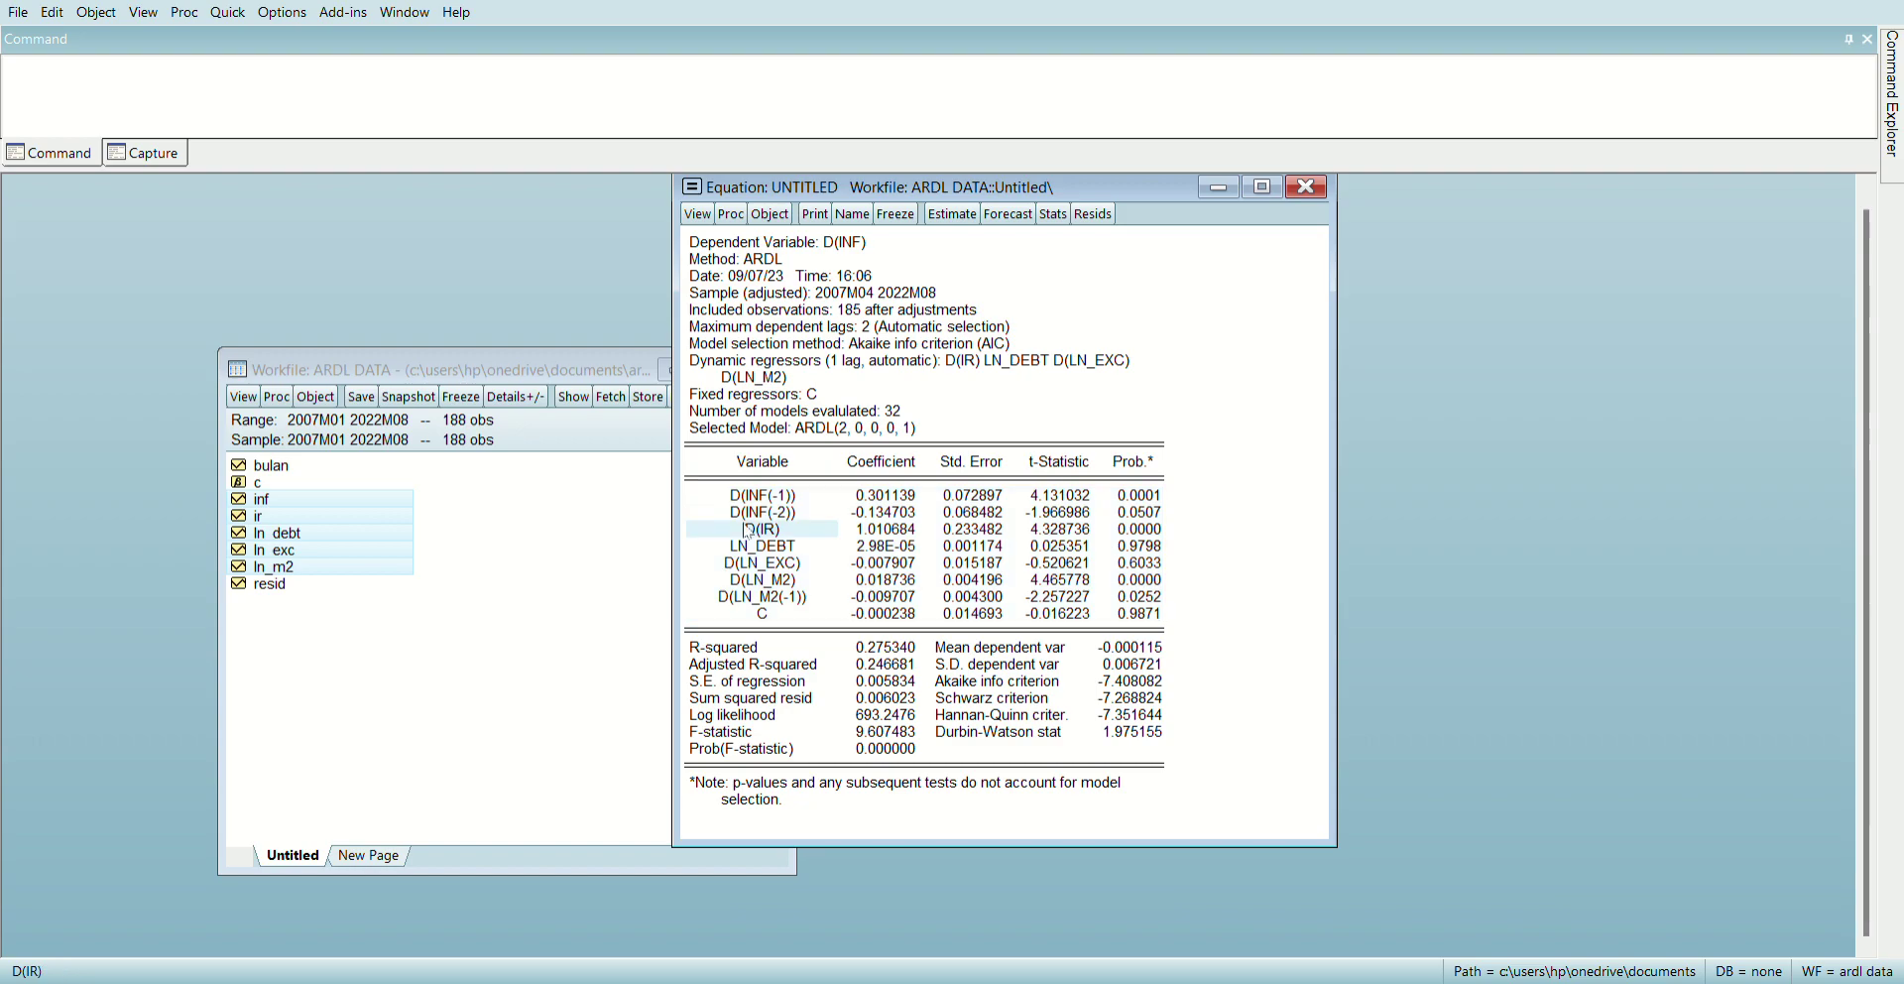
pyautogui.click(814, 499)
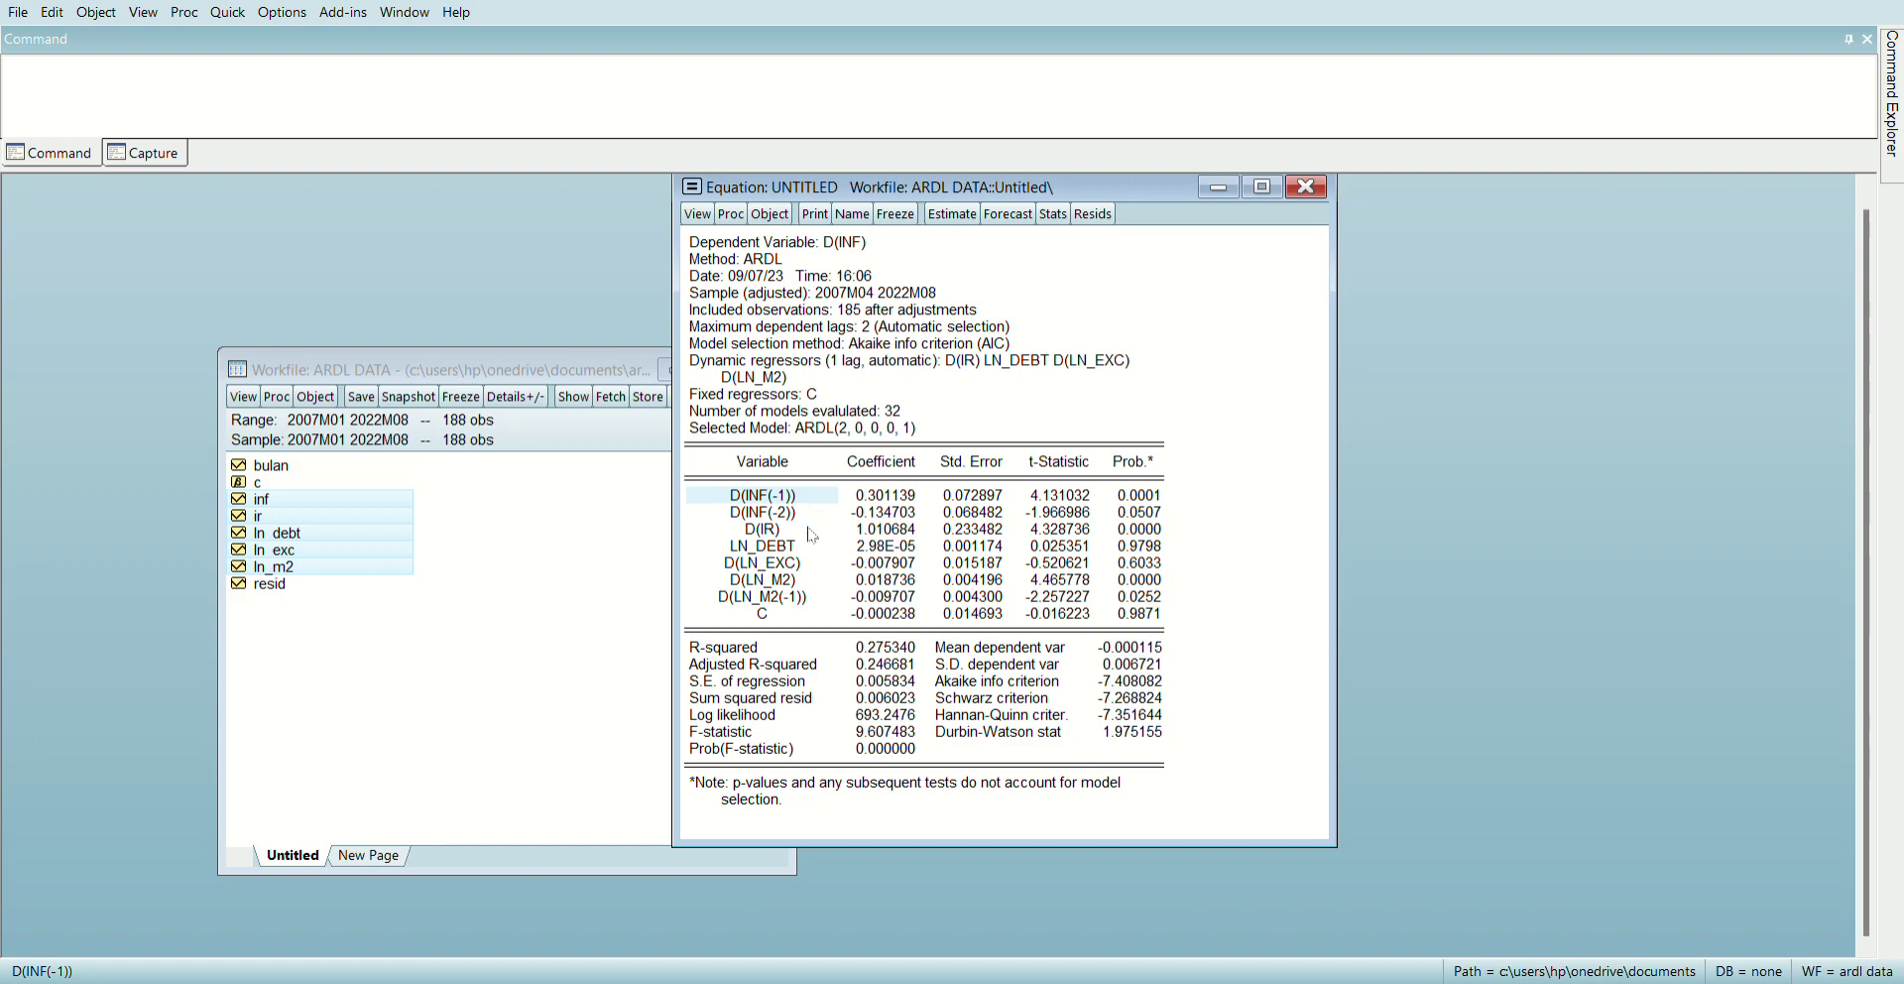
pyautogui.click(770, 752)
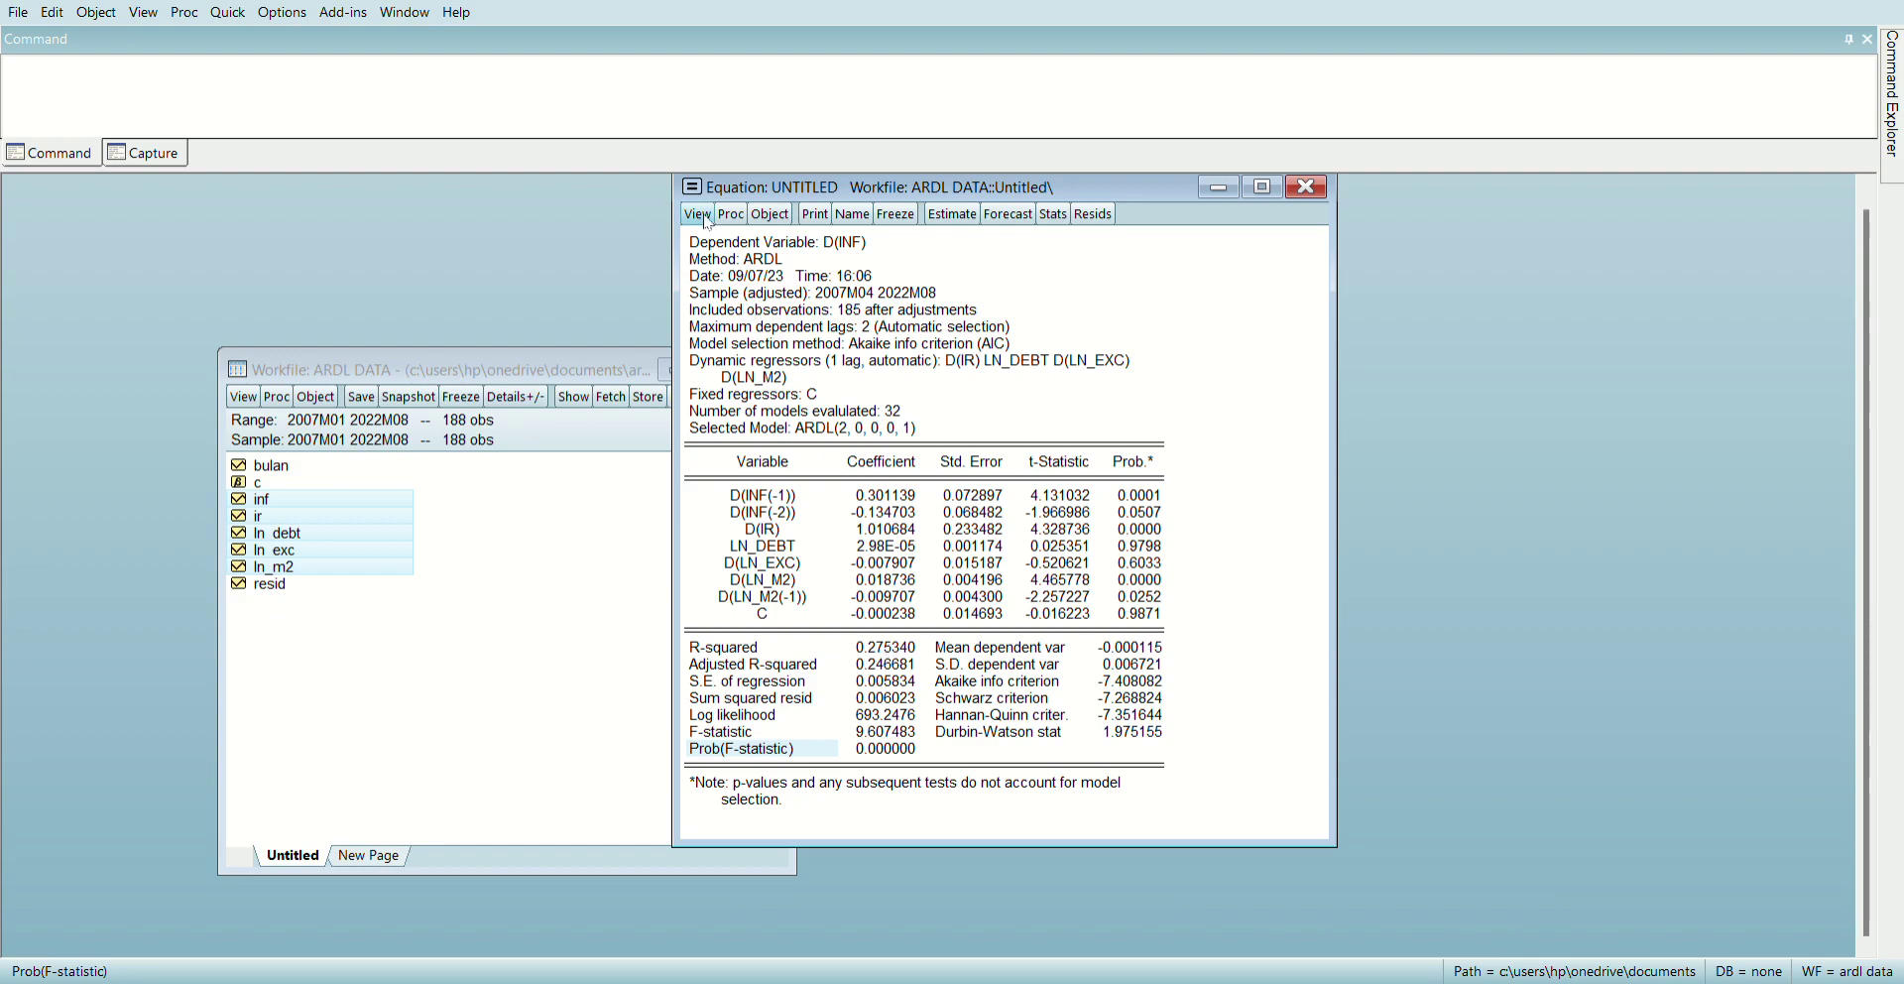
# - Run the residual diagnostics: histogram normality, Breusch-Pagan-Godfrey heteroskedasticity, and Breusch-Godfrey serial correlation LM with 2 lags
pyautogui.moveTo(706, 222); pyautogui.dragTo(639, 226)
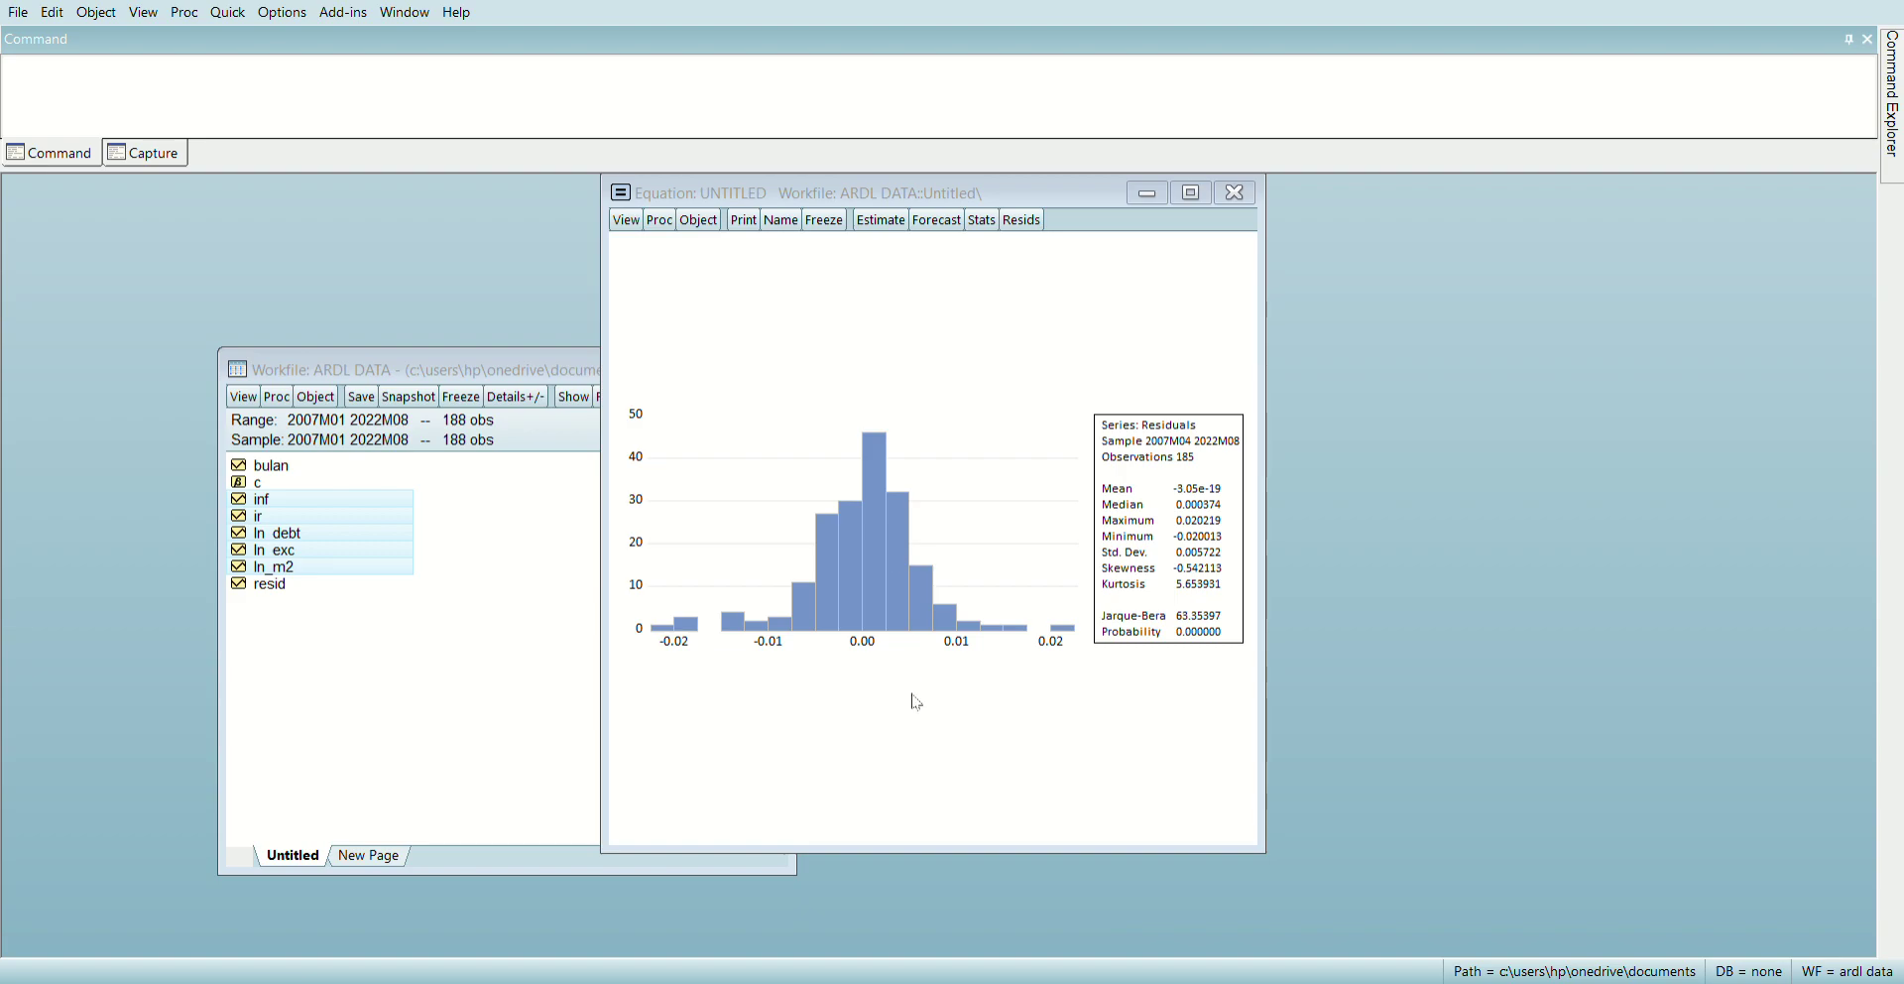
pyautogui.press('Return')
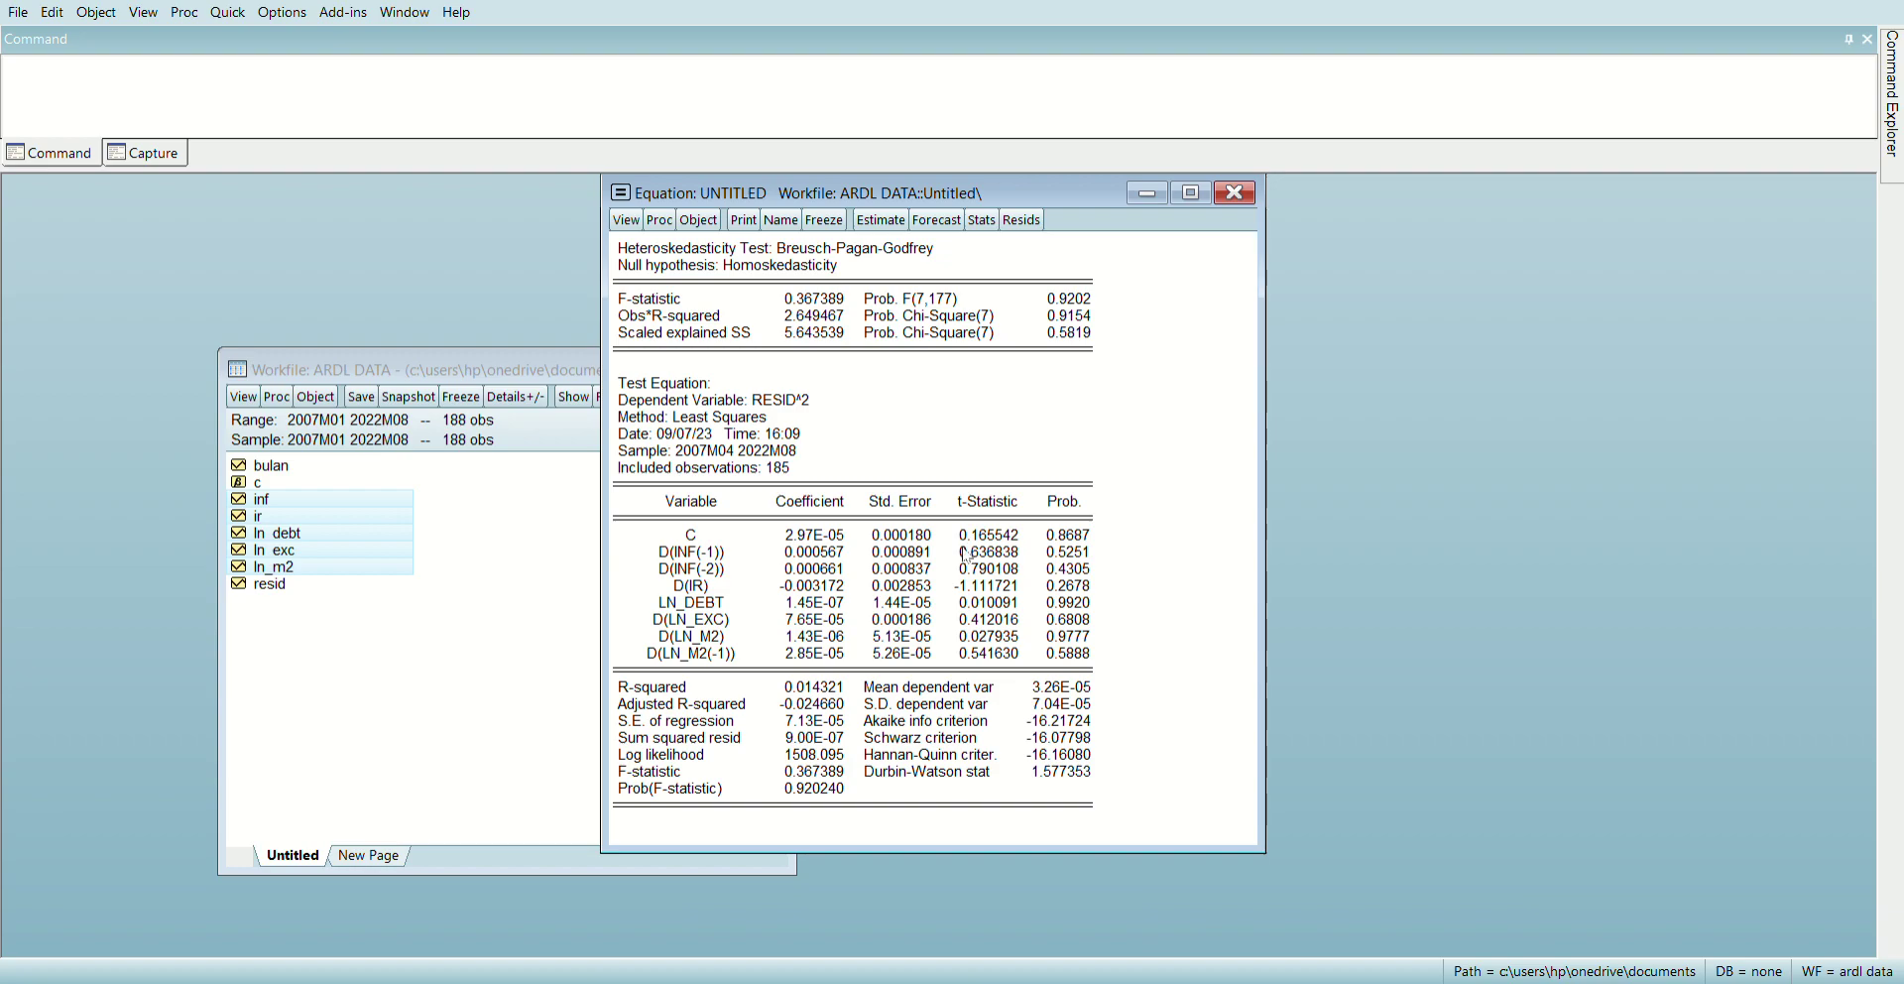
pyautogui.hotkey('alt', 'Tab')
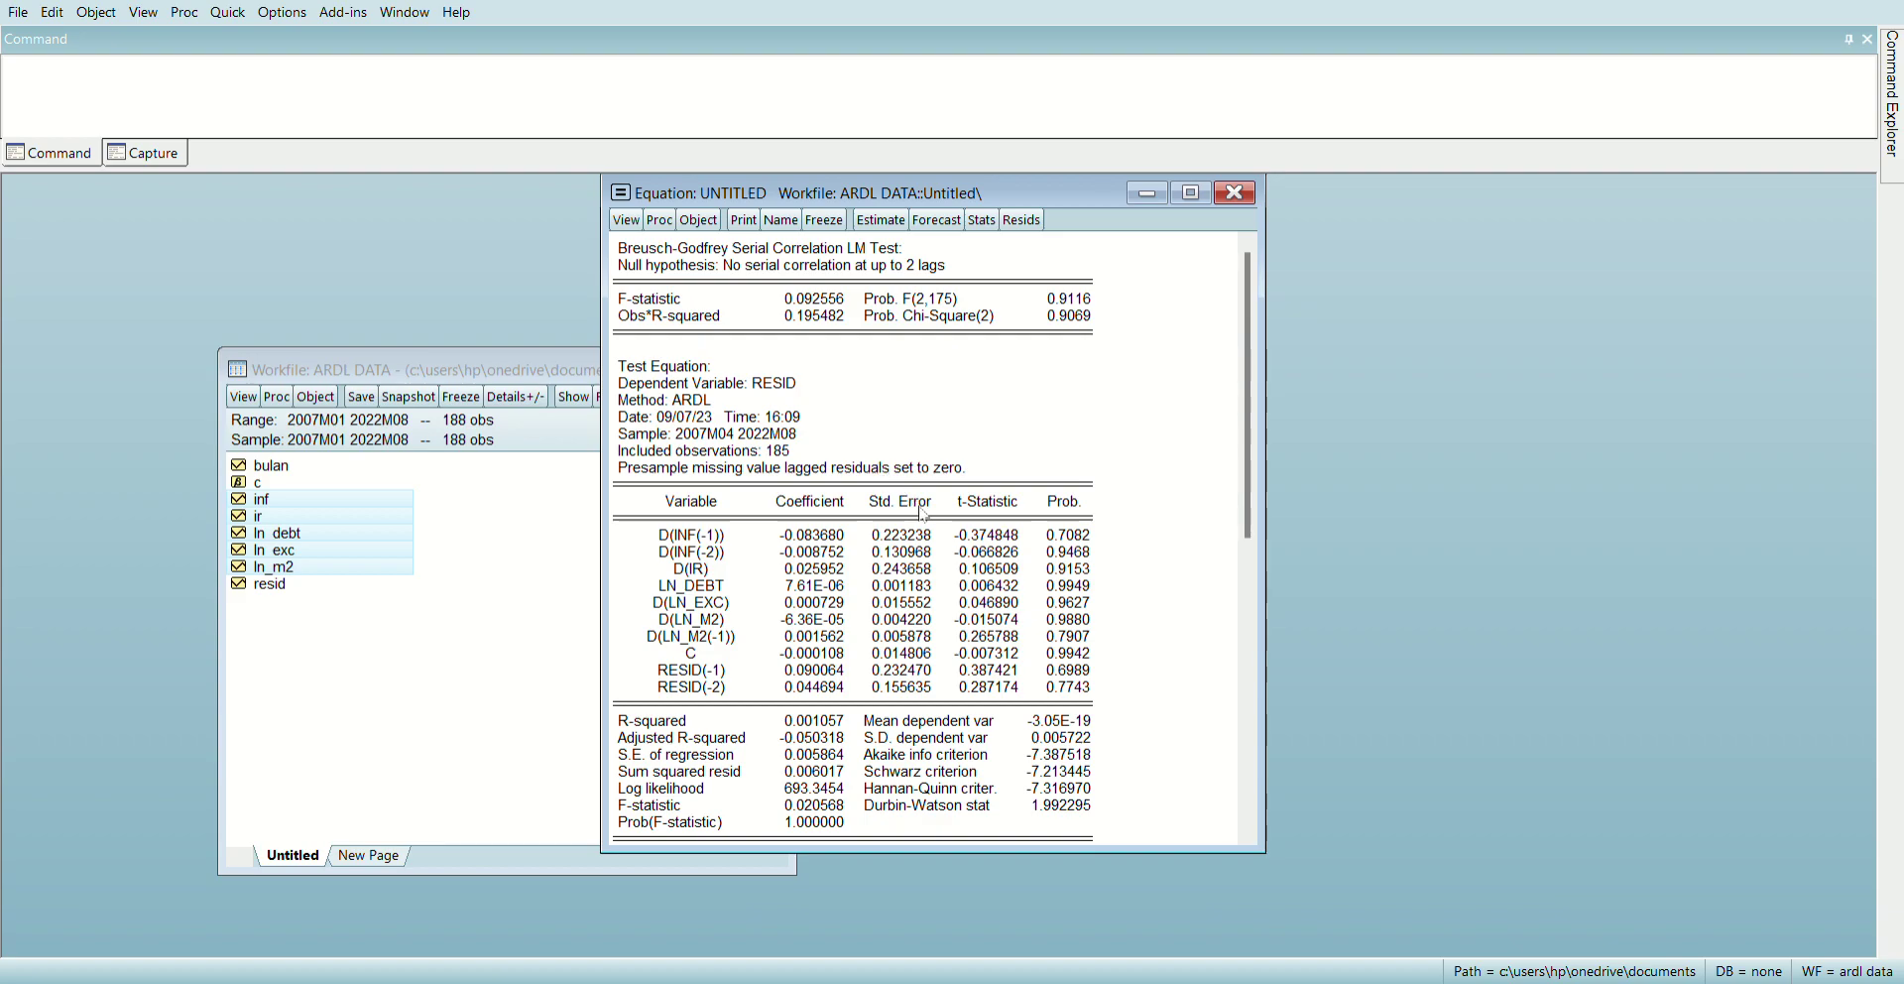
# - Display the long run form and bounds test for the re-estimated model and examine its levels equation and conditional error correction regression
pyautogui.click(945, 555)
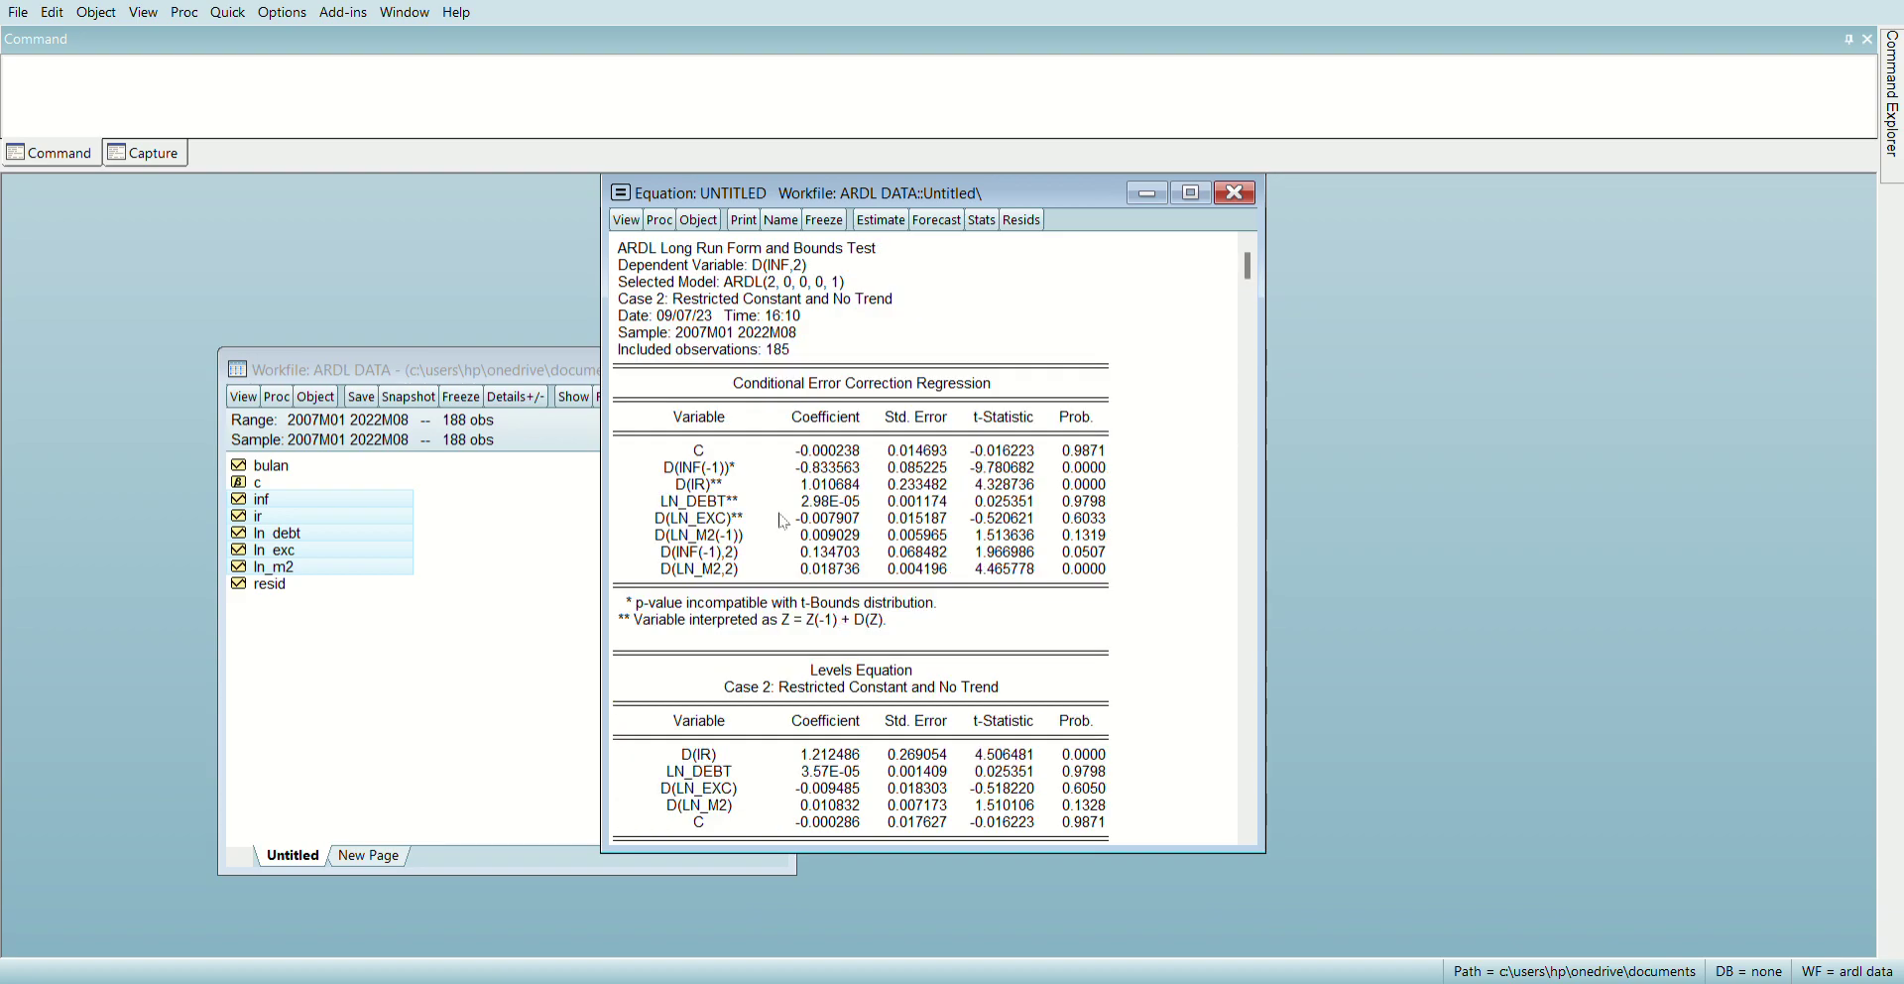
pyautogui.scroll(-4, 783, 521)
pyautogui.moveTo(636, 593); pyautogui.dragTo(1098, 706)
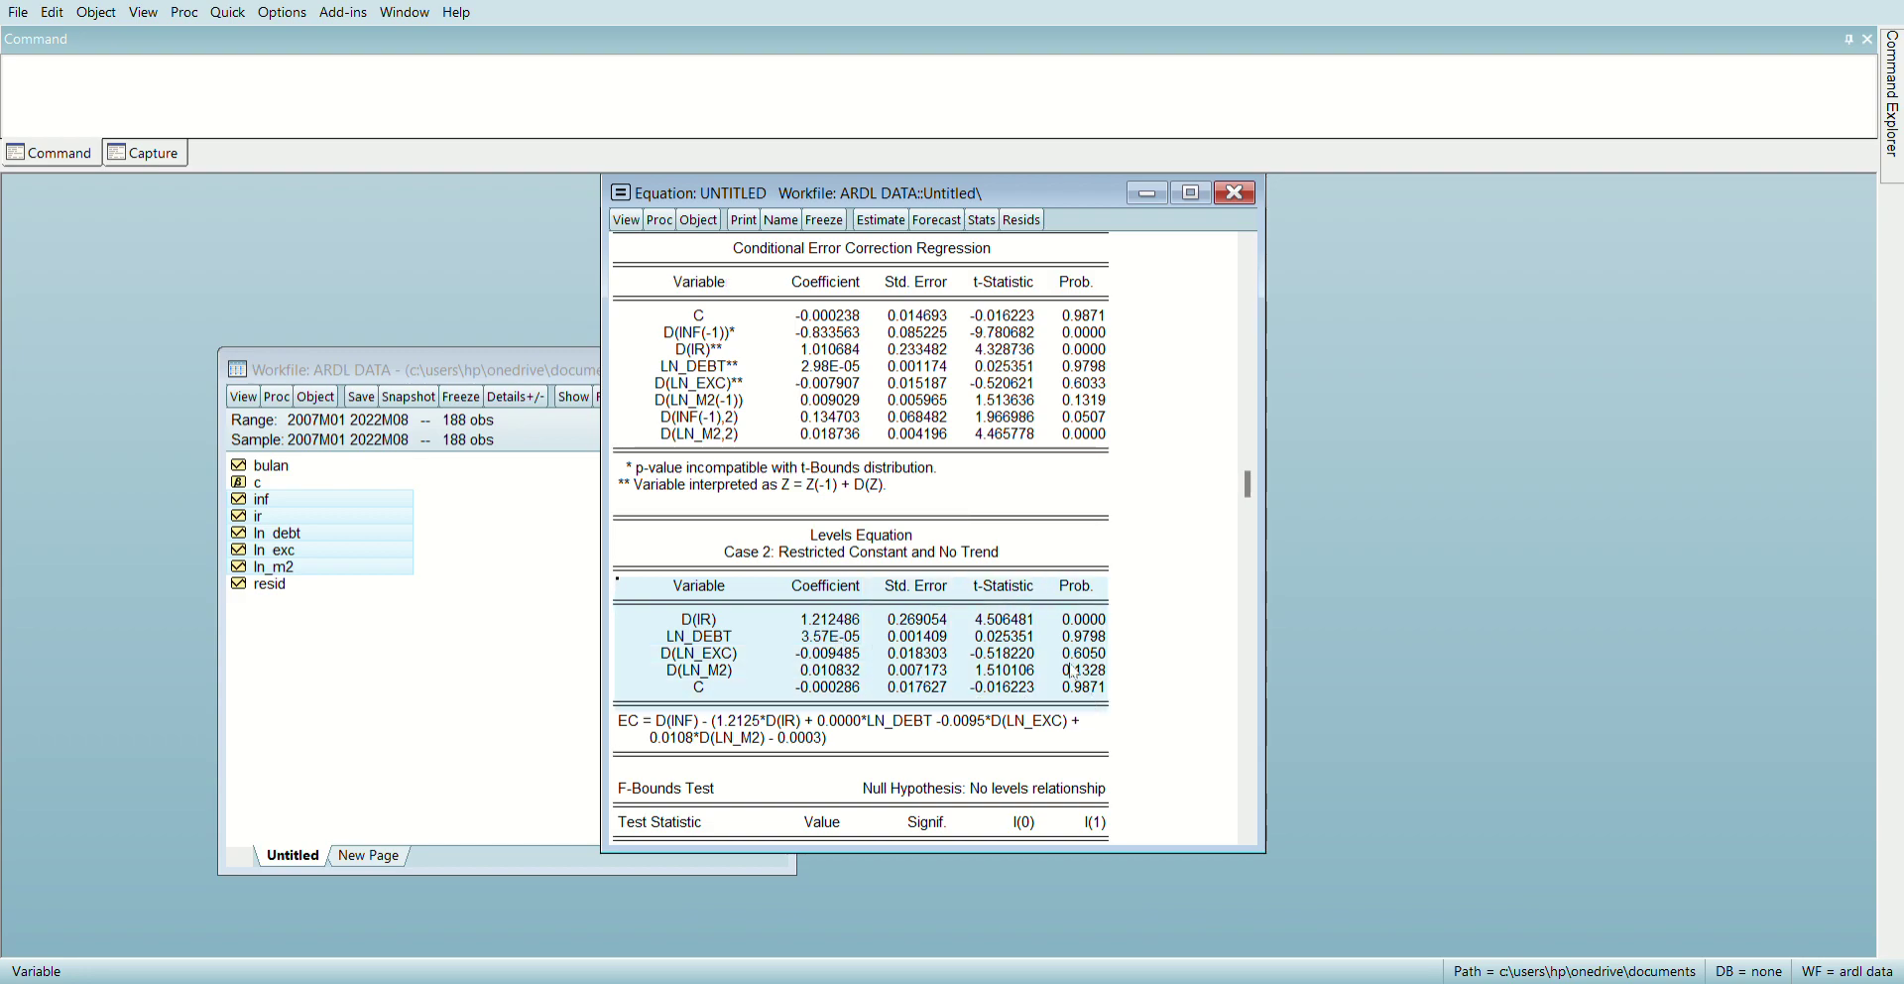
pyautogui.click(822, 643)
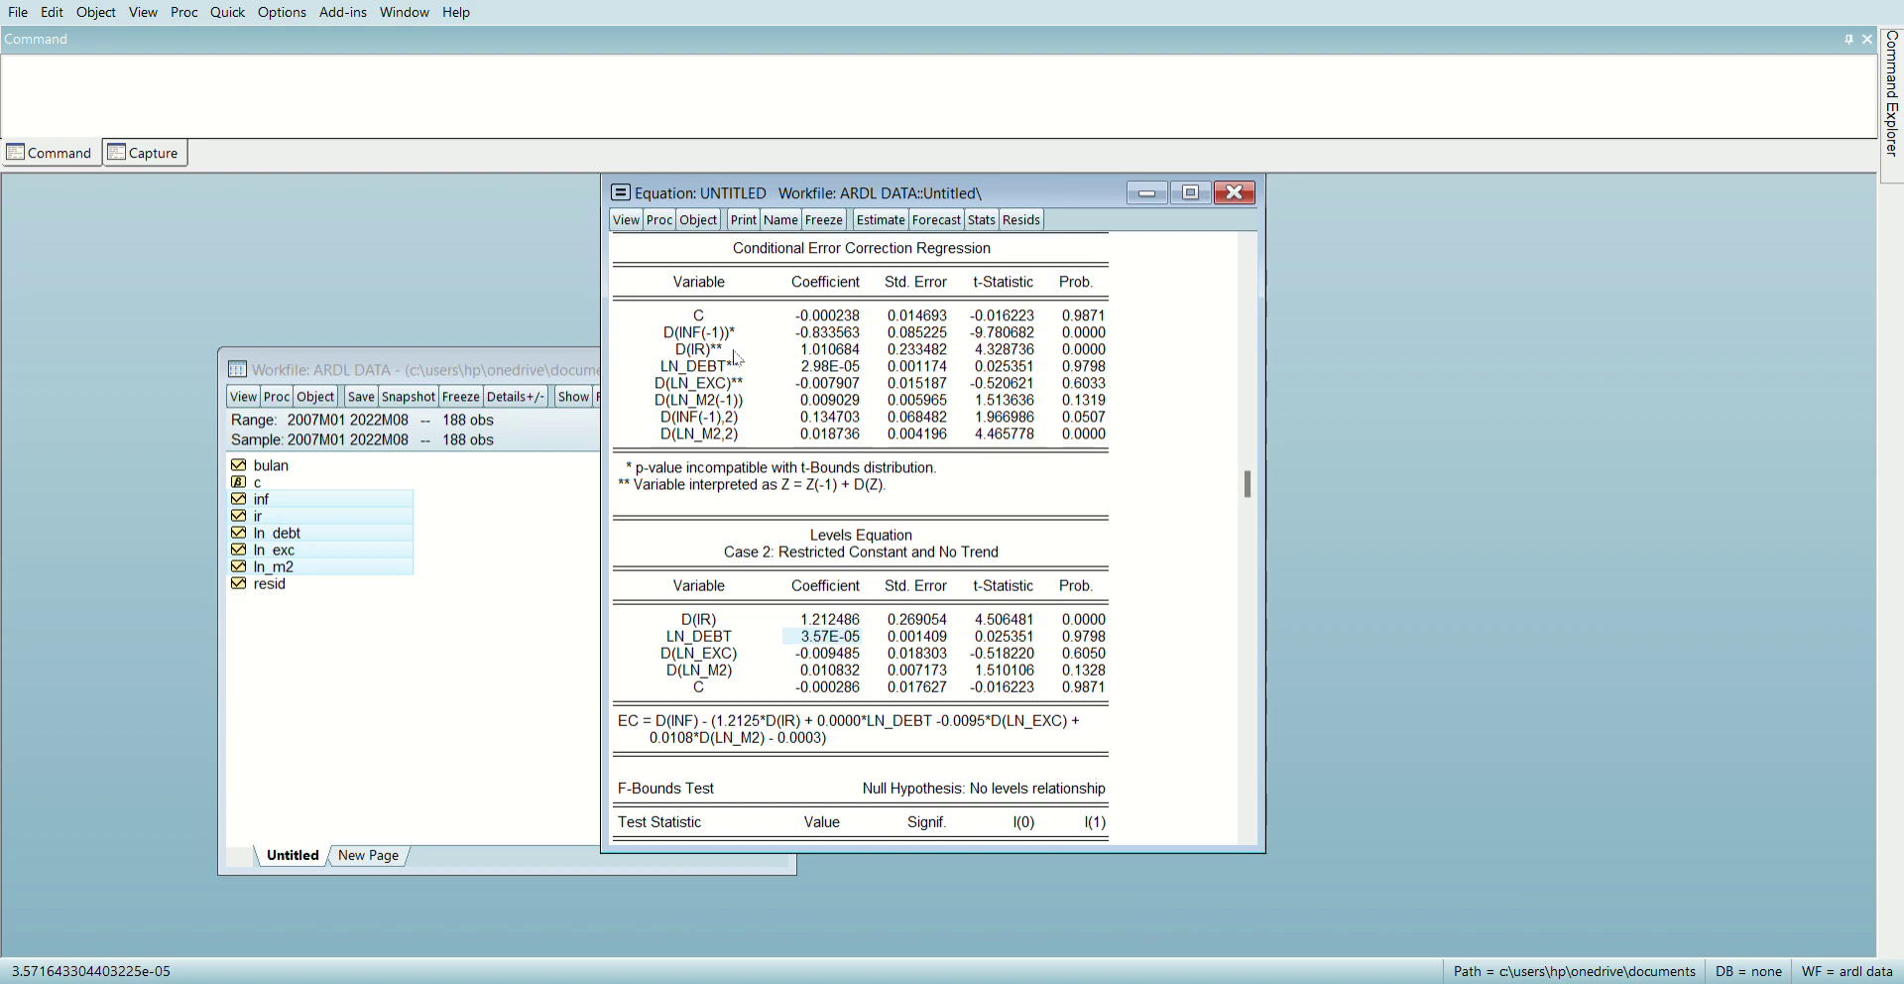
pyautogui.scroll(1, 781, 380)
pyautogui.scroll(1, 780, 379)
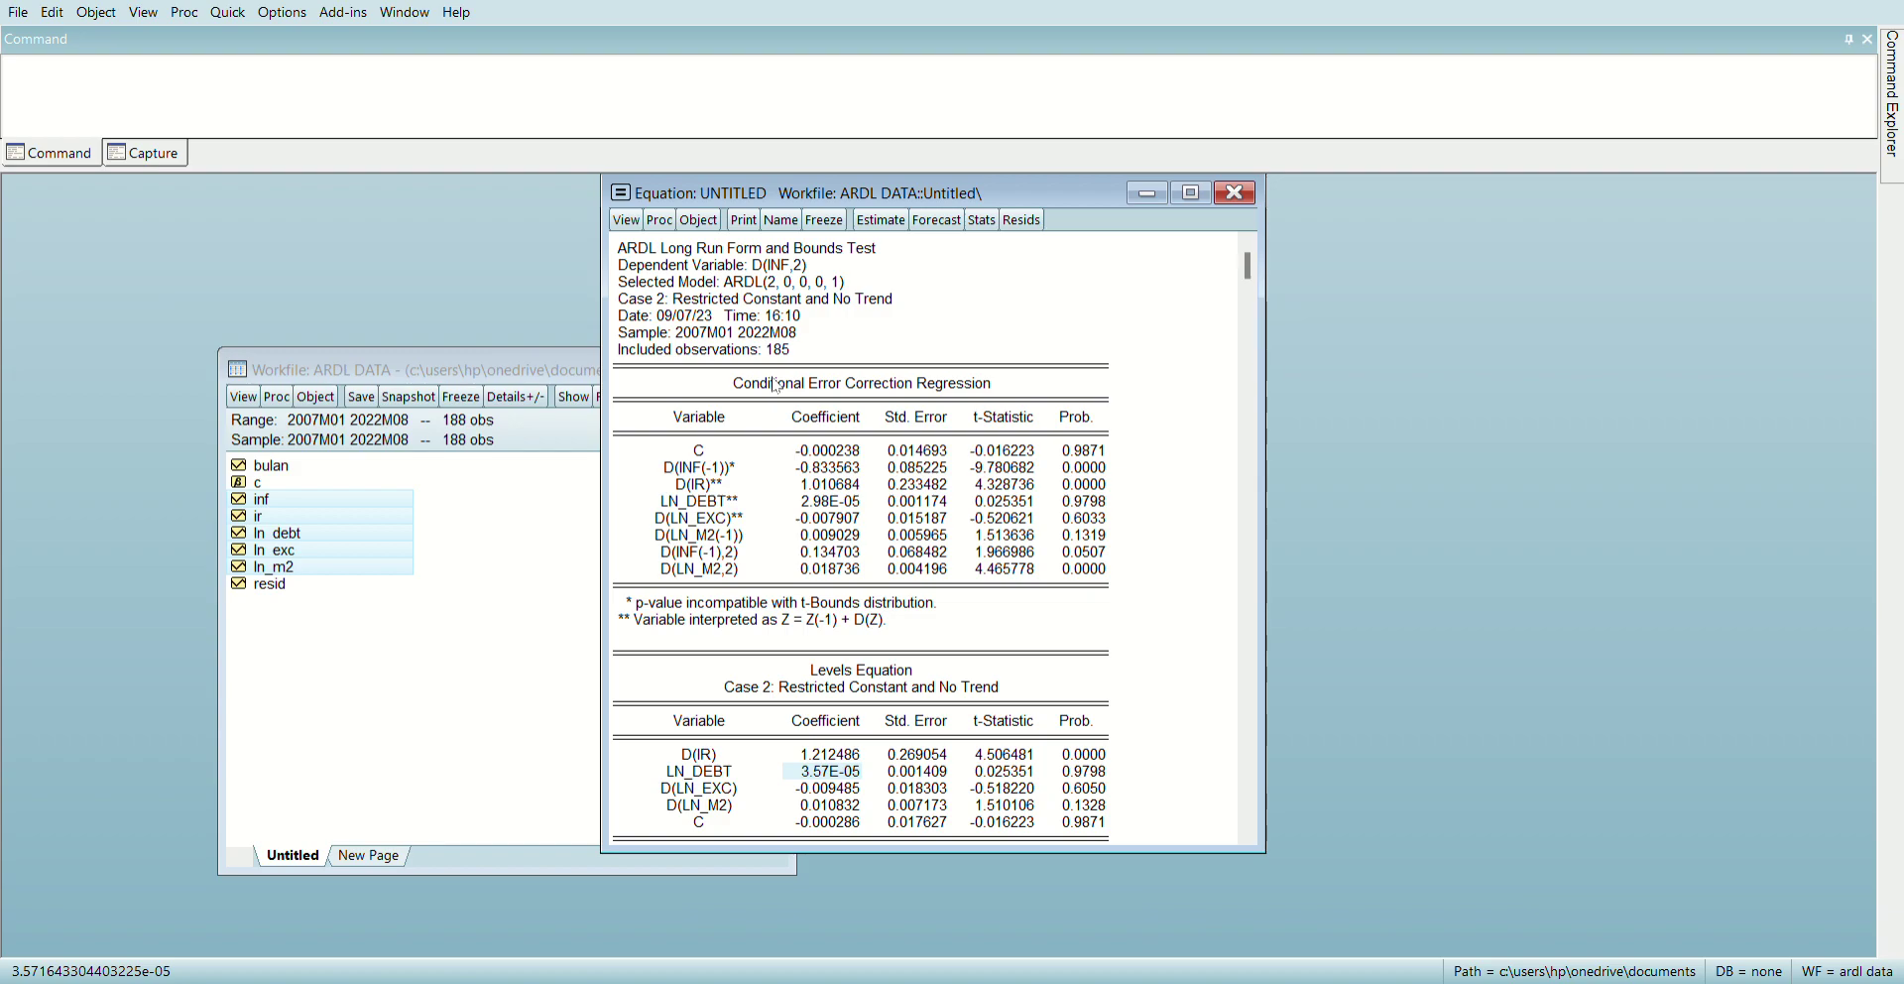
# - Re-estimate D(INF) on D(IR), LN_DEBT, D(LN_EXC) and D(LN_M2) by least squares without a constant, and plot the CUSUM and CUSUM of squares tests
pyautogui.click(885, 221)
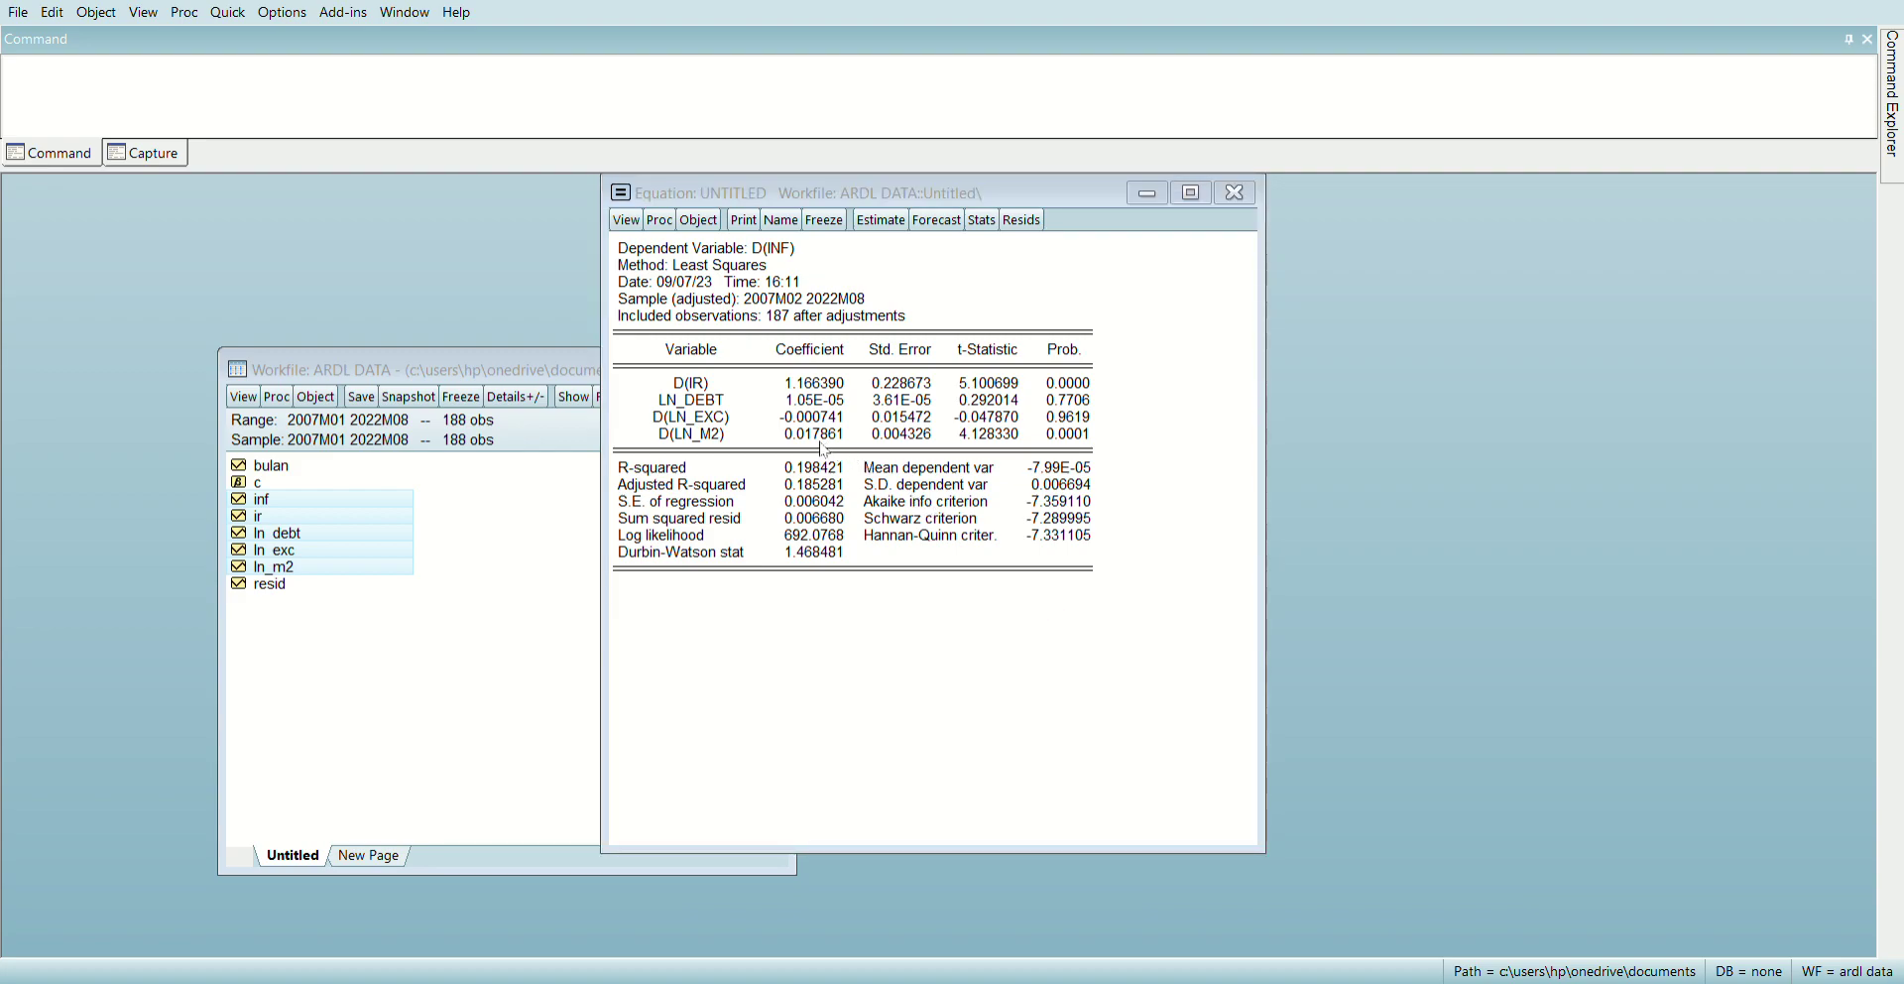
pyautogui.press('Return')
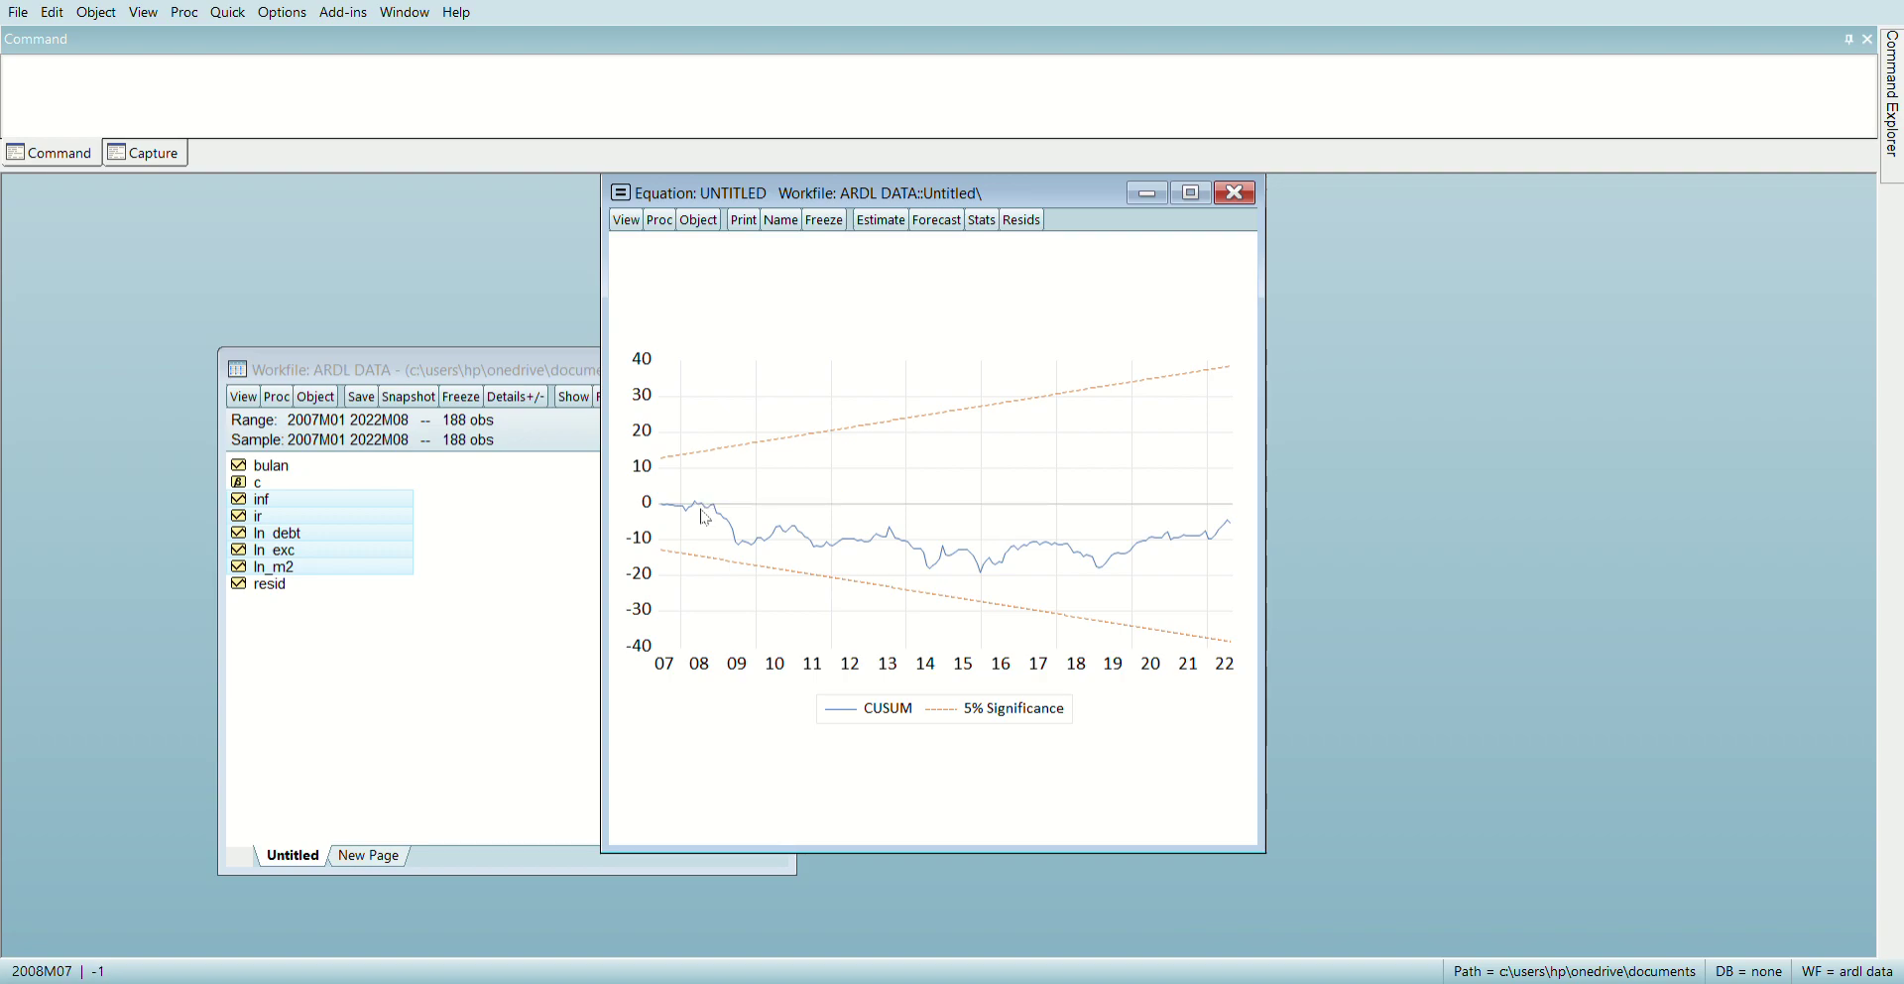
pyautogui.moveTo(705, 517)
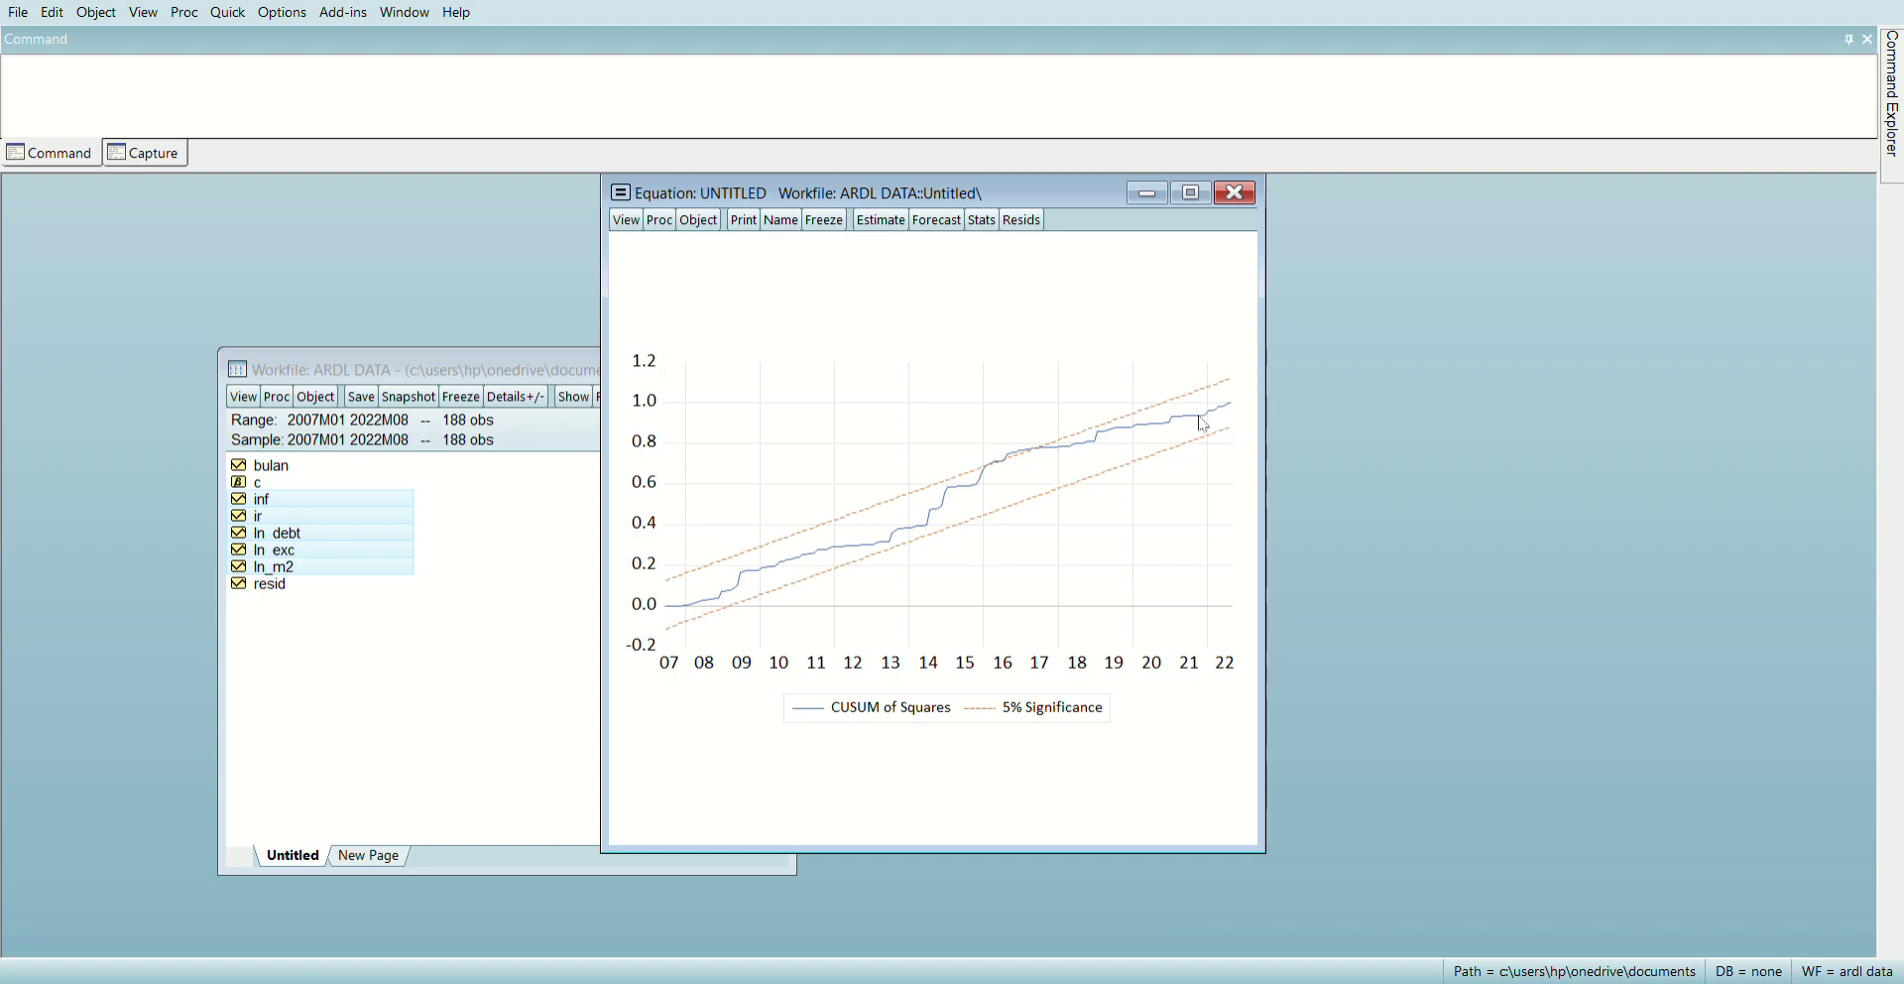
pyautogui.moveTo(1024, 463)
pyautogui.moveTo(812, 531)
# - Close the untitled equation and move the ARDL DATA workfile window to the middle of the workspace
pyautogui.click(1237, 197)
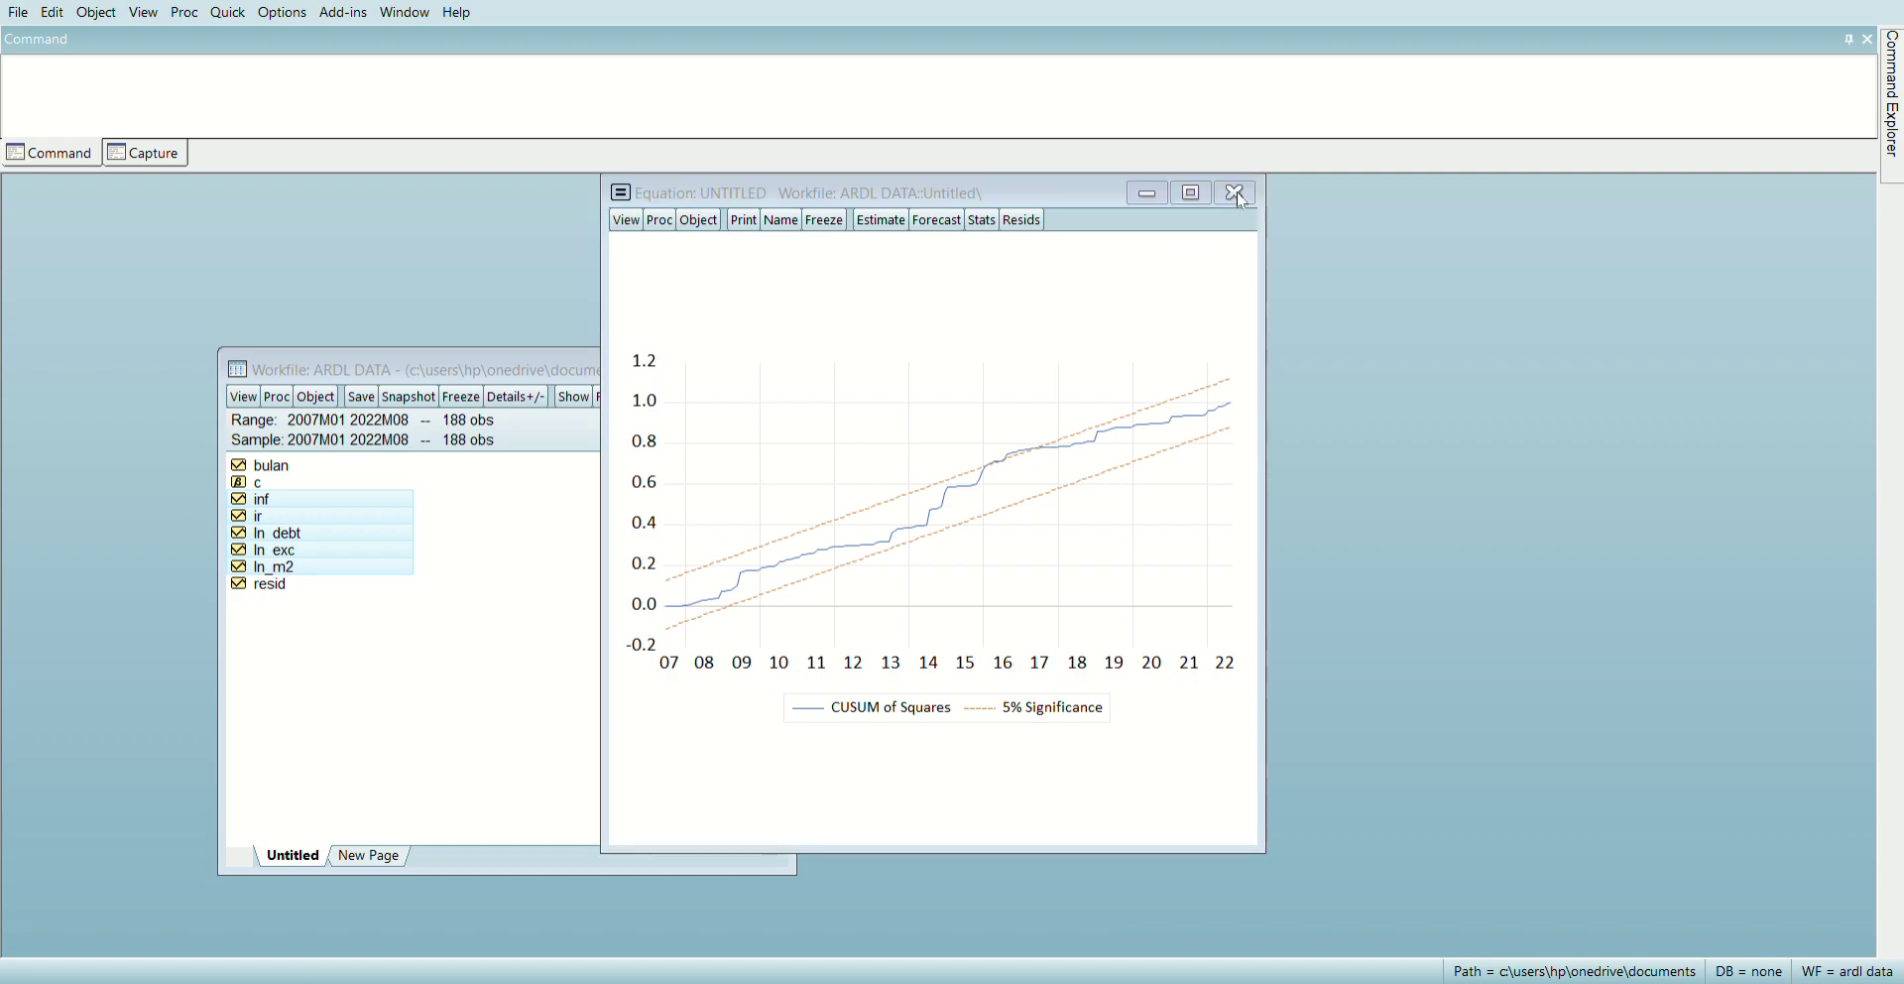
pyautogui.moveTo(586, 371); pyautogui.dragTo(938, 252)
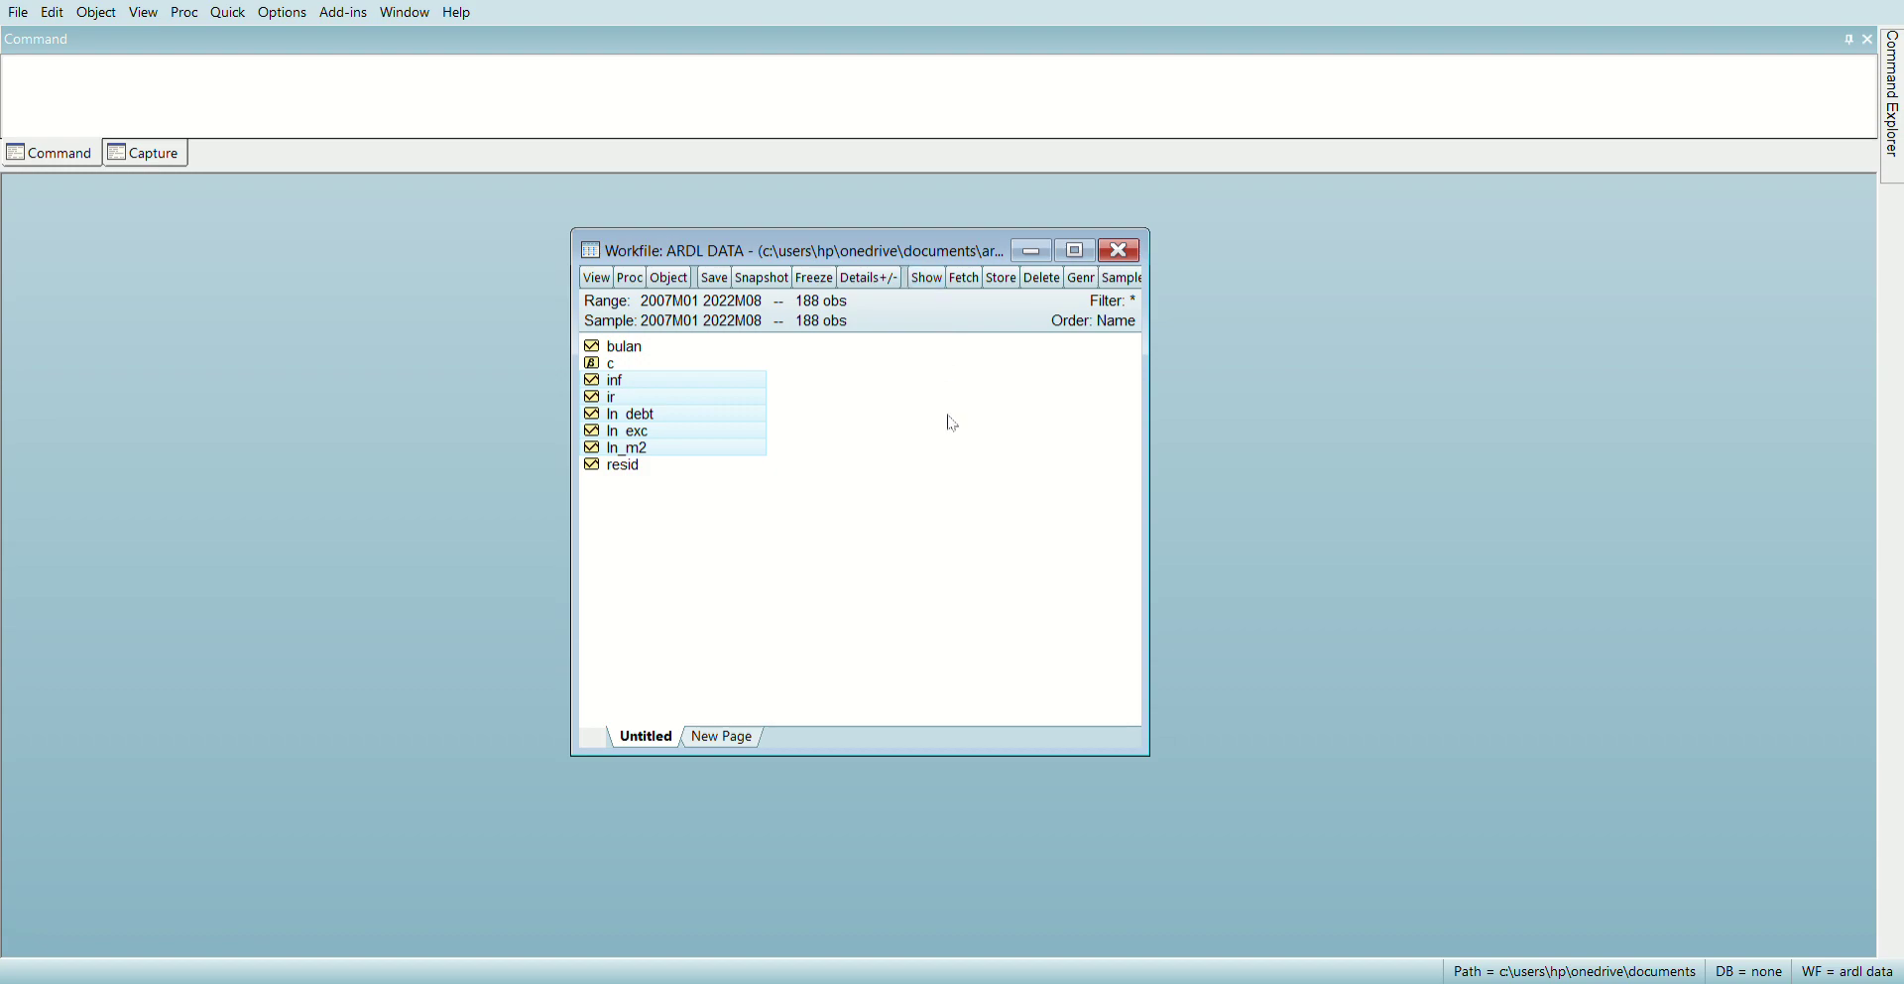